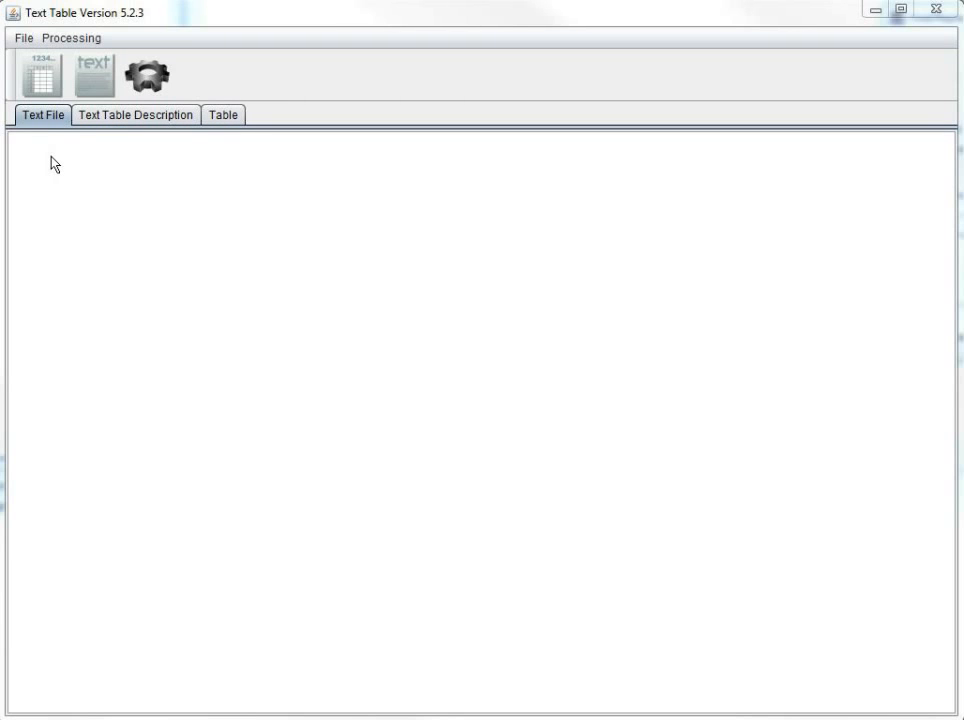
Step: Look over the empty structure description and query table views, and return to the text file
{"action": "left_click", "coordinate": [127, 118]}
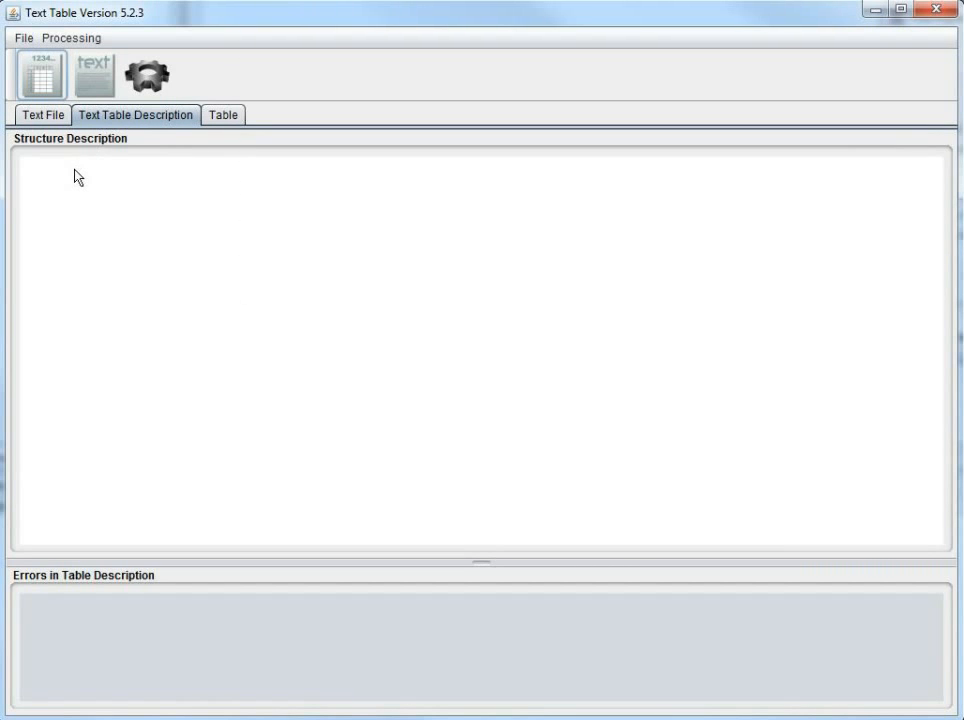
{"action": "left_click", "coordinate": [212, 120]}
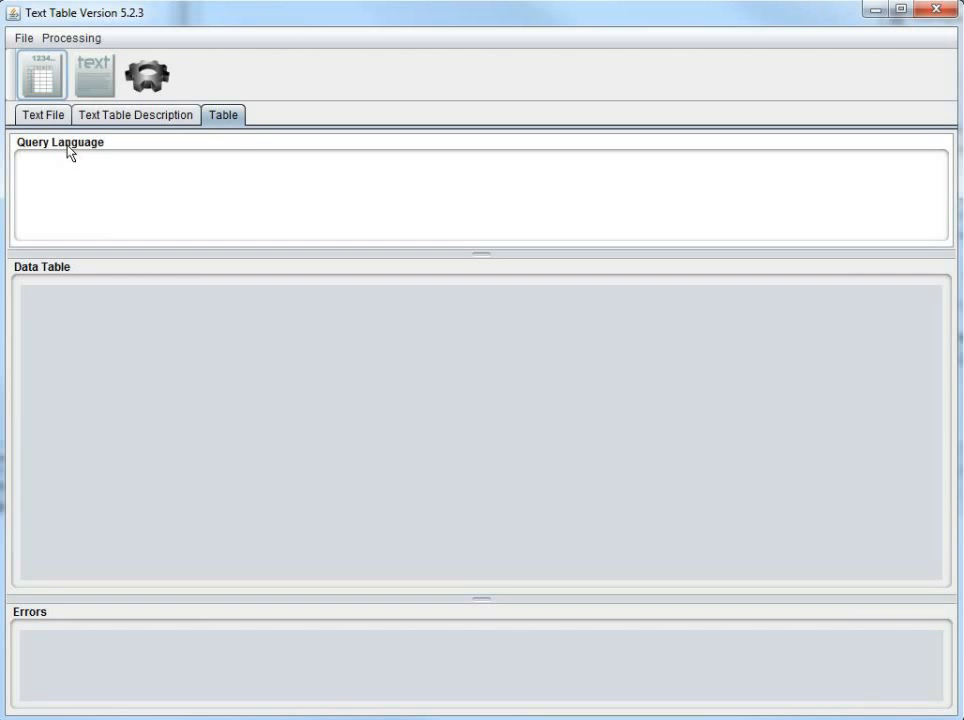
{"action": "left_click", "coordinate": [44, 117]}
Step: Fill the text file with twelve identical lines reading AAABBBB
{"action": "left_click", "coordinate": [37, 157]}
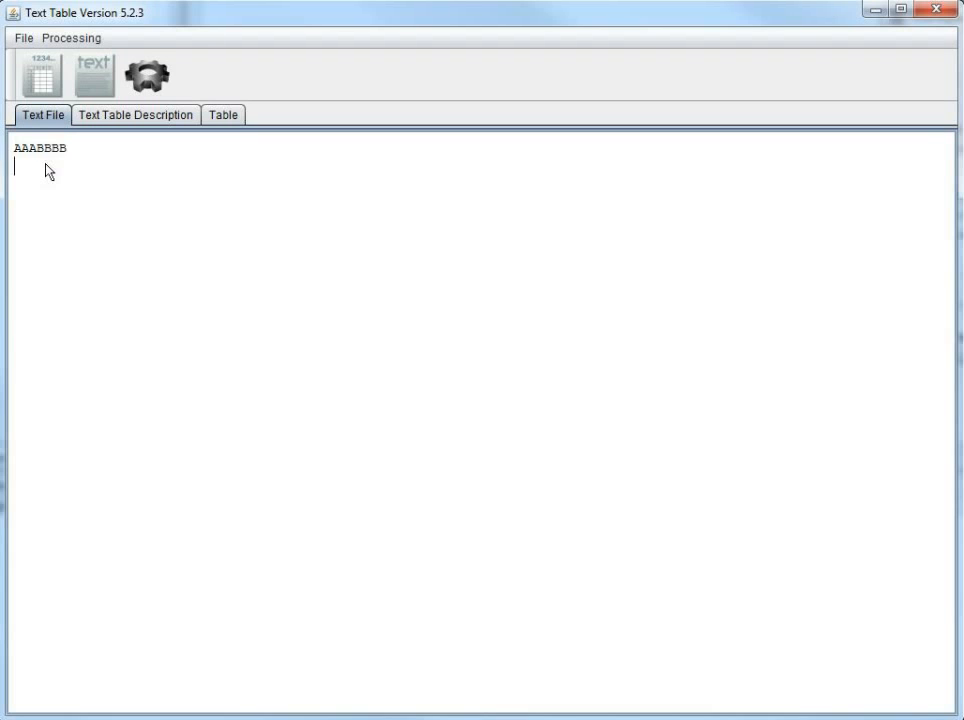
{"action": "key", "text": "ctrl+v"}
{"action": "key", "text": "ctrl+v"}
{"action": "key", "text": "ctrl+v"}
{"action": "key", "text": "ctrl+v"}
{"action": "key", "text": "ctrl+v"}
{"action": "key", "text": "ctrl+v"}
{"action": "key", "text": "ctrl+v"}
{"action": "key", "text": "ctrl+v"}
{"action": "key", "text": "ctrl+v"}
{"action": "key", "text": "ctrl+v"}
{"action": "key", "text": "ctrl+v"}
{"action": "key", "text": "ctrl+v"}
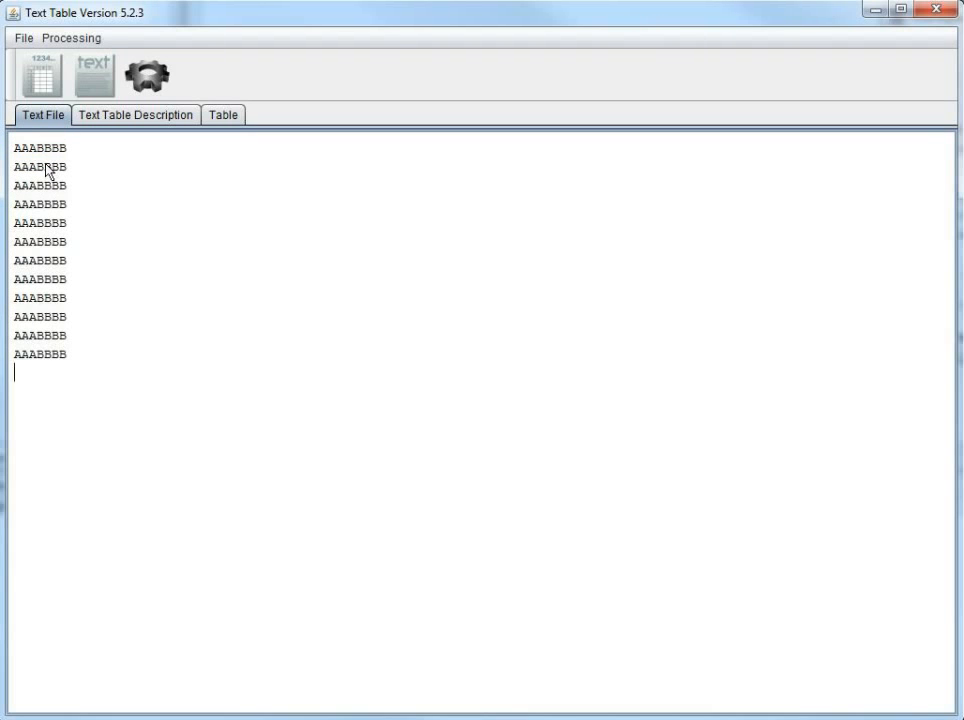
Step: Write the frame of the structure description: "plain test", "begin", an empty line and "end;"
{"action": "left_click", "coordinate": [122, 117]}
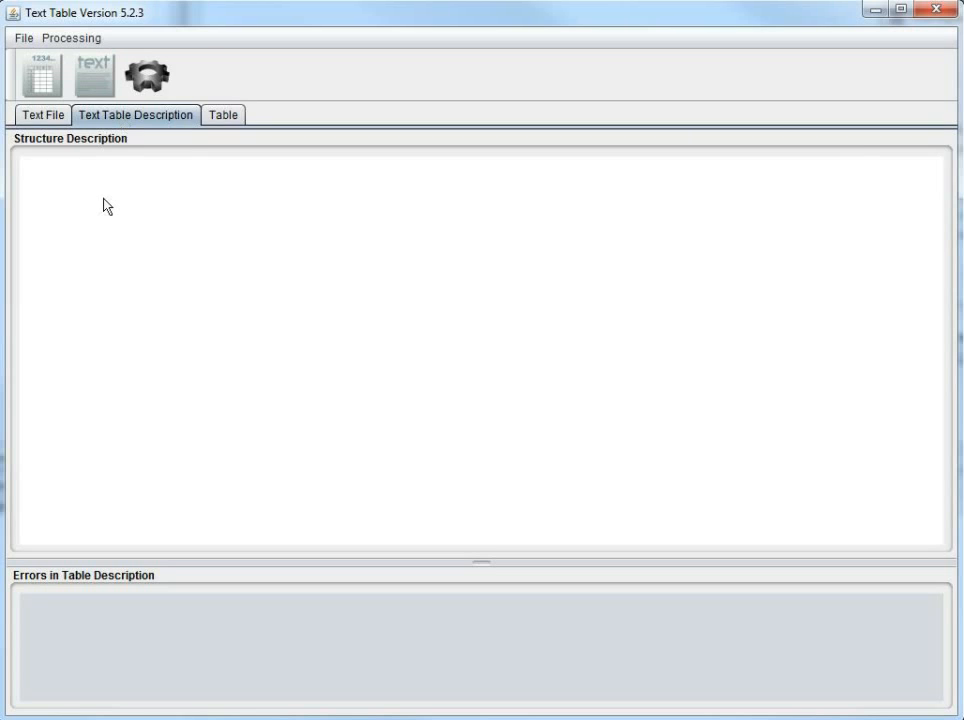
{"action": "type", "text": "pl"}
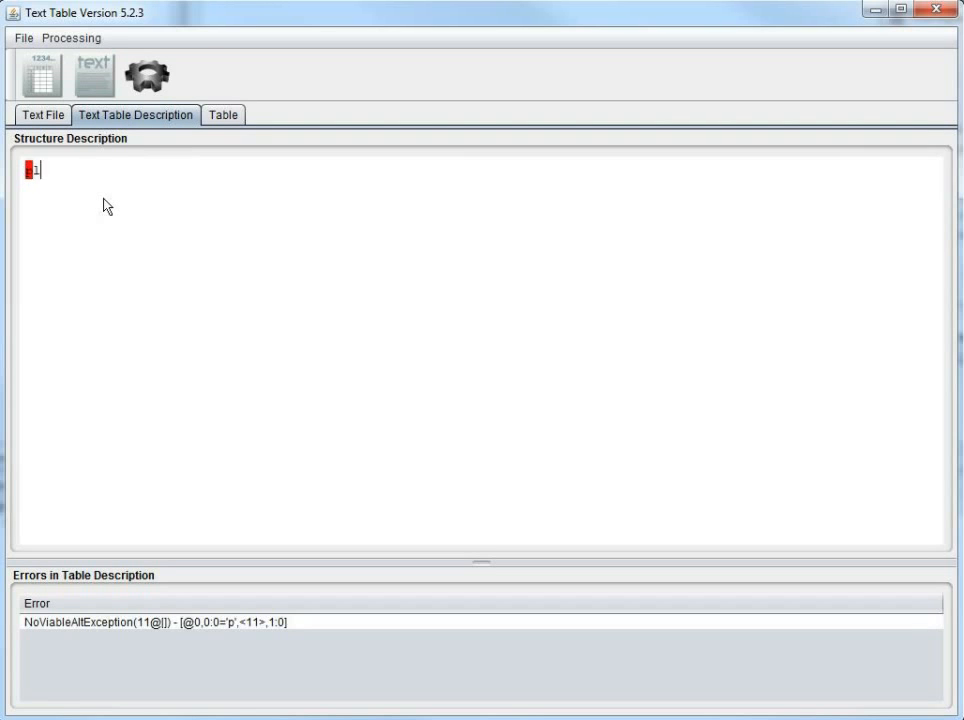
{"action": "type", "text": "ain"}
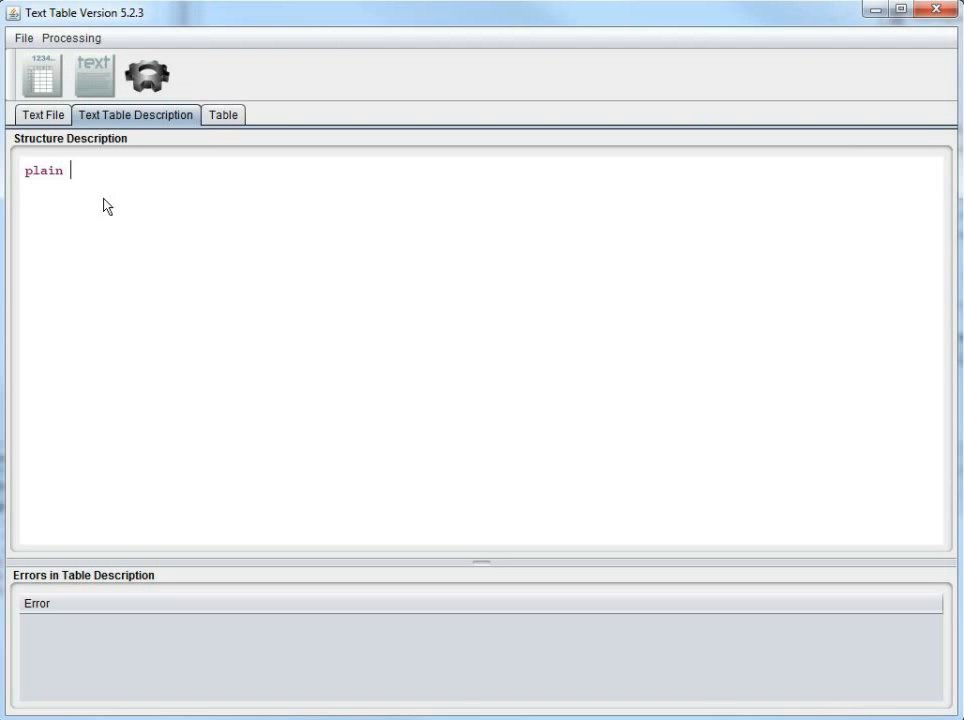
{"action": "type", "text": "test"}
{"action": "key", "text": "Return"}
{"action": "type", "text": "begin"}
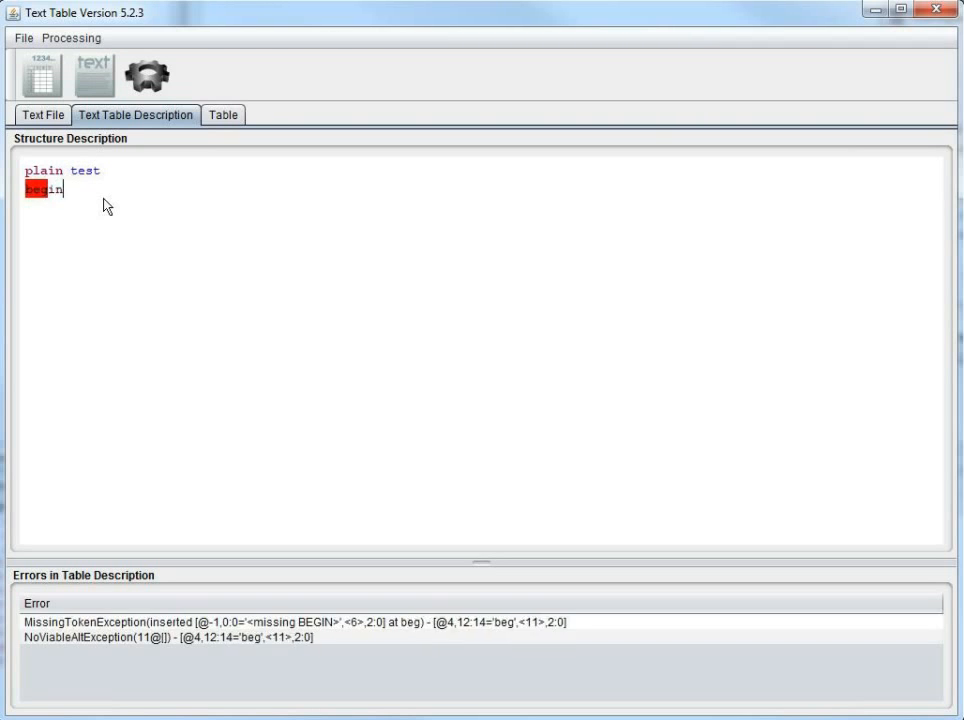
{"action": "key", "text": "Return"}
{"action": "key", "text": "Return"}
{"action": "type", "text": "end"}
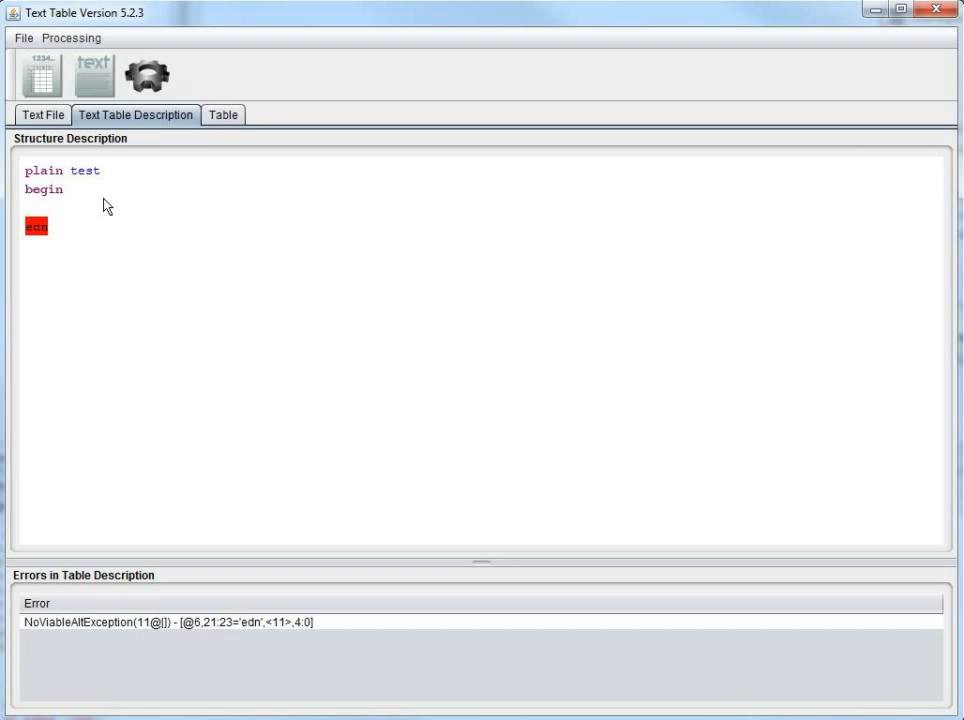
{"action": "type", "text": ";"}
Step: Define two comma-separated columns between begin and end: "col1 length 3" and "col2 length 4"
{"action": "key", "text": "Up"}
{"action": "key", "text": "Up"}
{"action": "key", "text": "Down"}
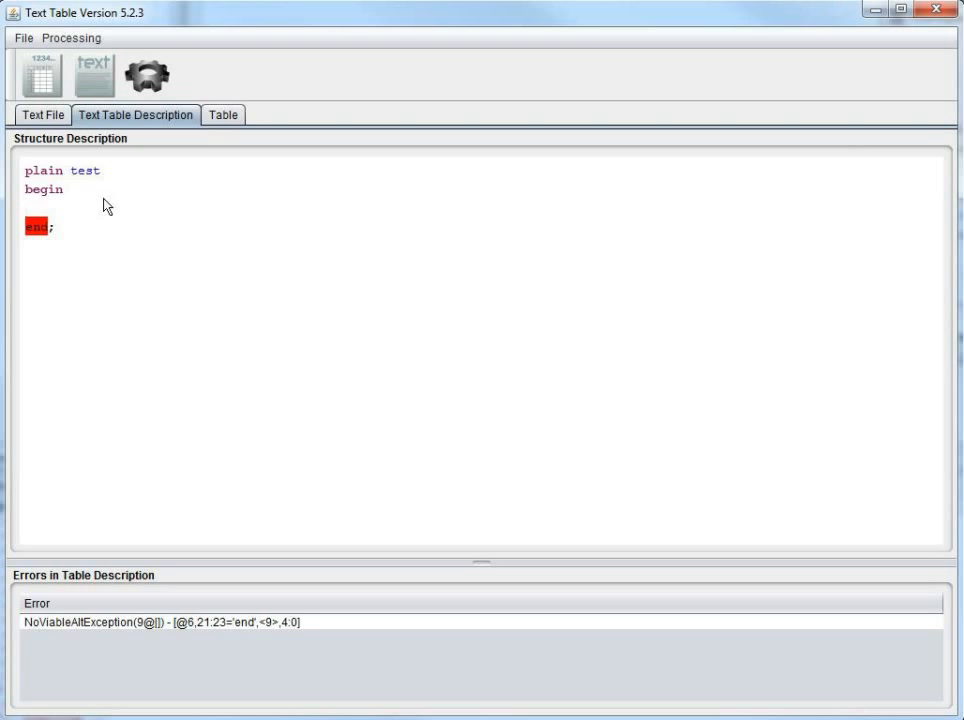
{"action": "type", "text": "c"}
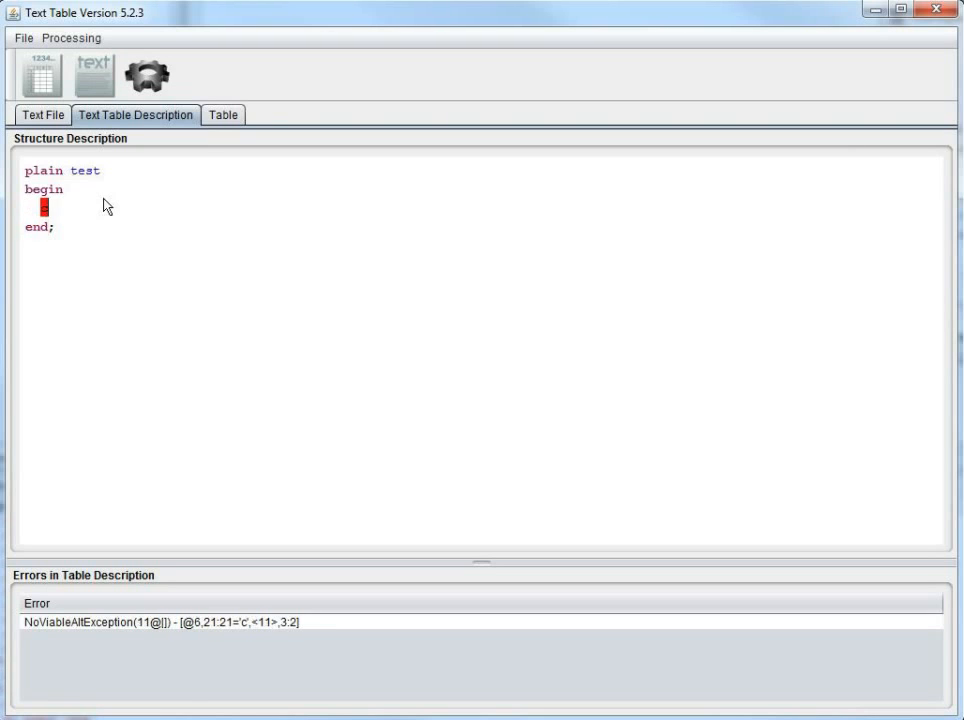
{"action": "type", "text": "ol1 length "}
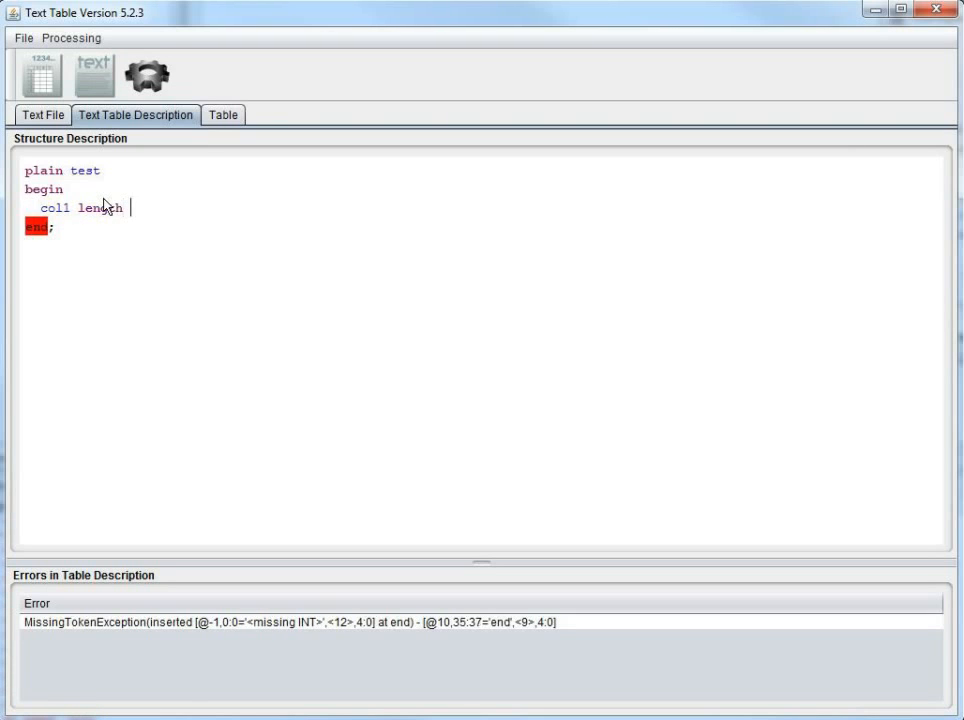
{"action": "type", "text": "3"}
{"action": "key", "text": "Return"}
{"action": "type", "text": "col"}
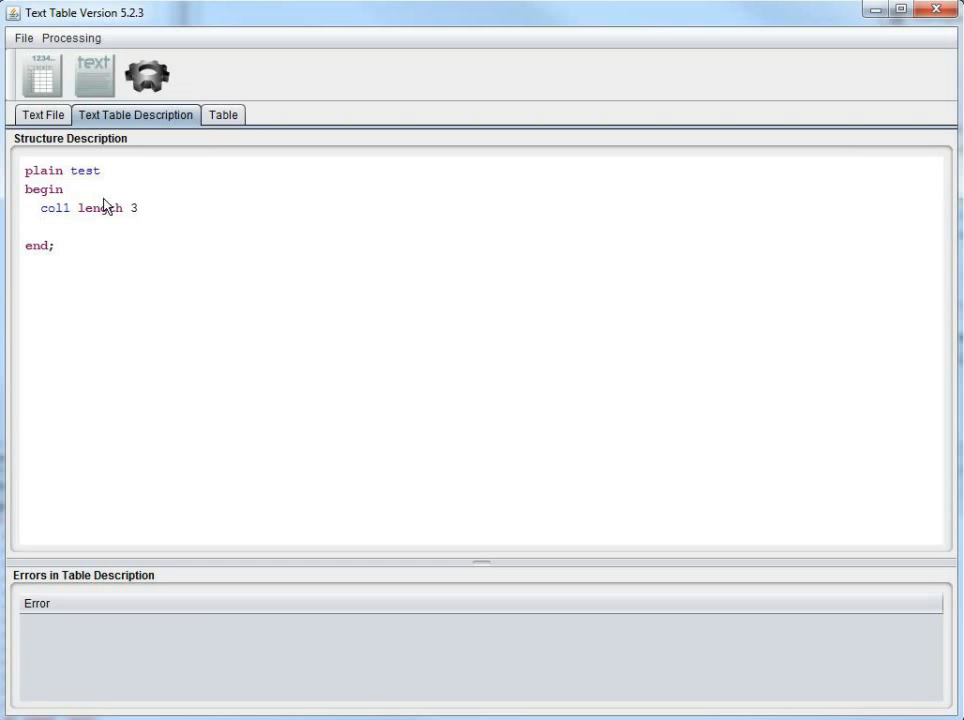
{"action": "type", "text": "2 le"}
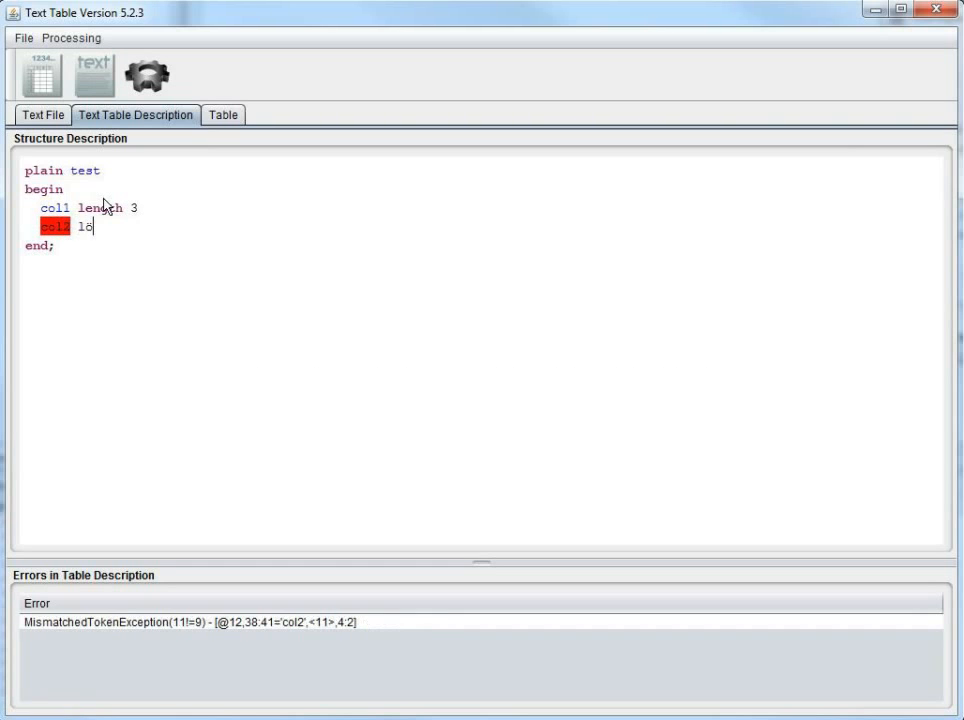
{"action": "type", "text": "ngth 4"}
{"action": "key", "text": "Up"}
{"action": "type", "text": ","}
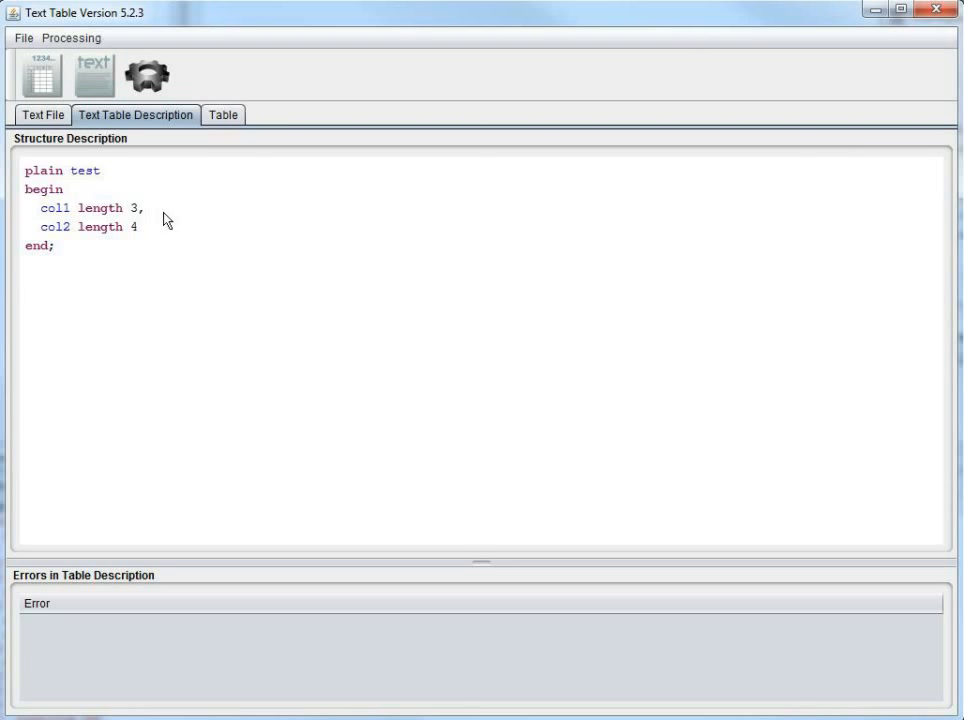
Step: Compare the col1 and col2 definitions with the lines in the text file
{"action": "left_click_drag", "start_coordinate": [34, 210], "coordinate": [198, 241]}
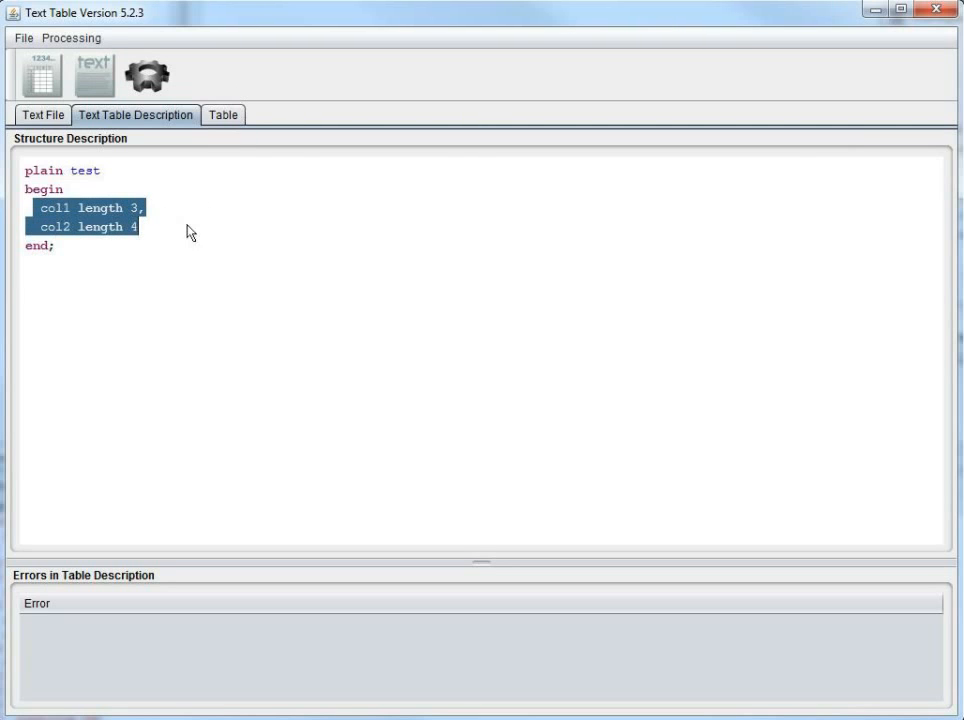
{"action": "left_click", "coordinate": [172, 239]}
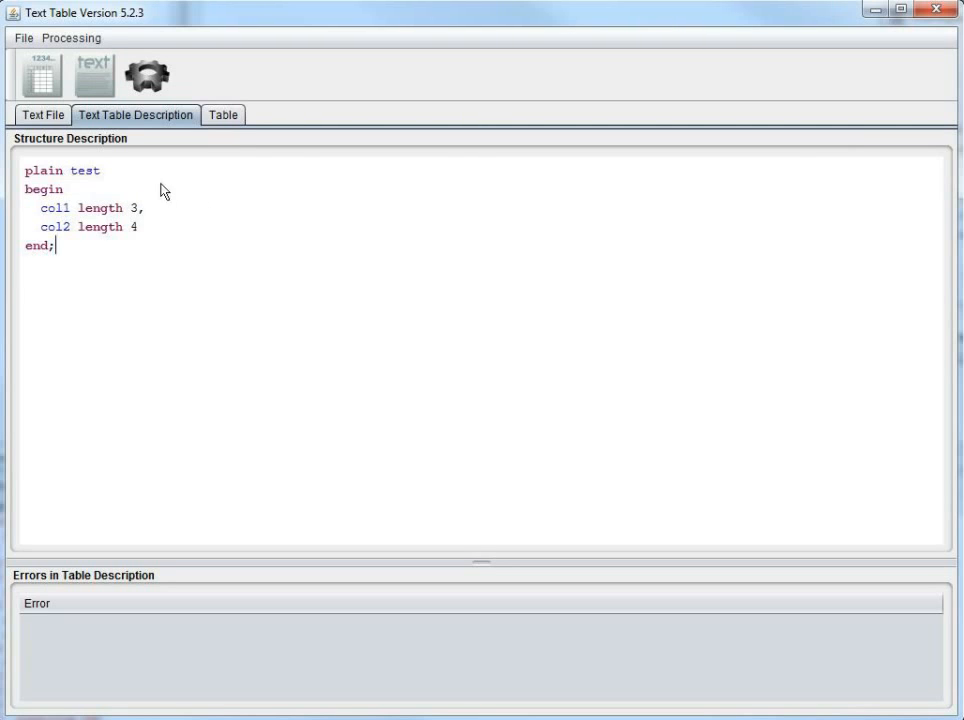
{"action": "left_click", "coordinate": [48, 116]}
{"action": "left_click", "coordinate": [58, 150]}
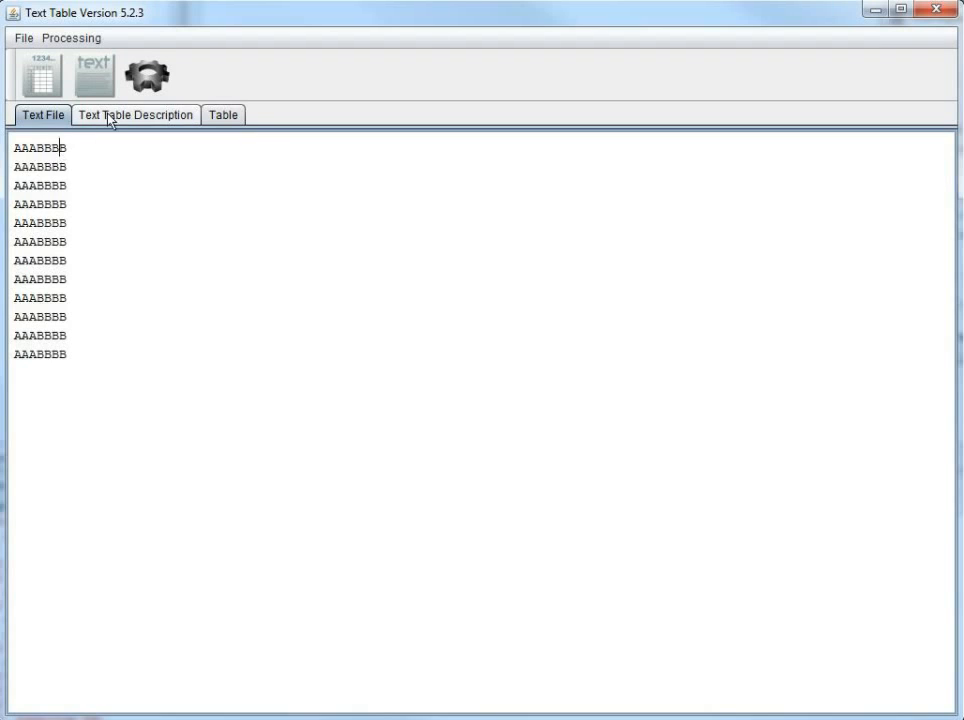
{"action": "left_click", "coordinate": [108, 117]}
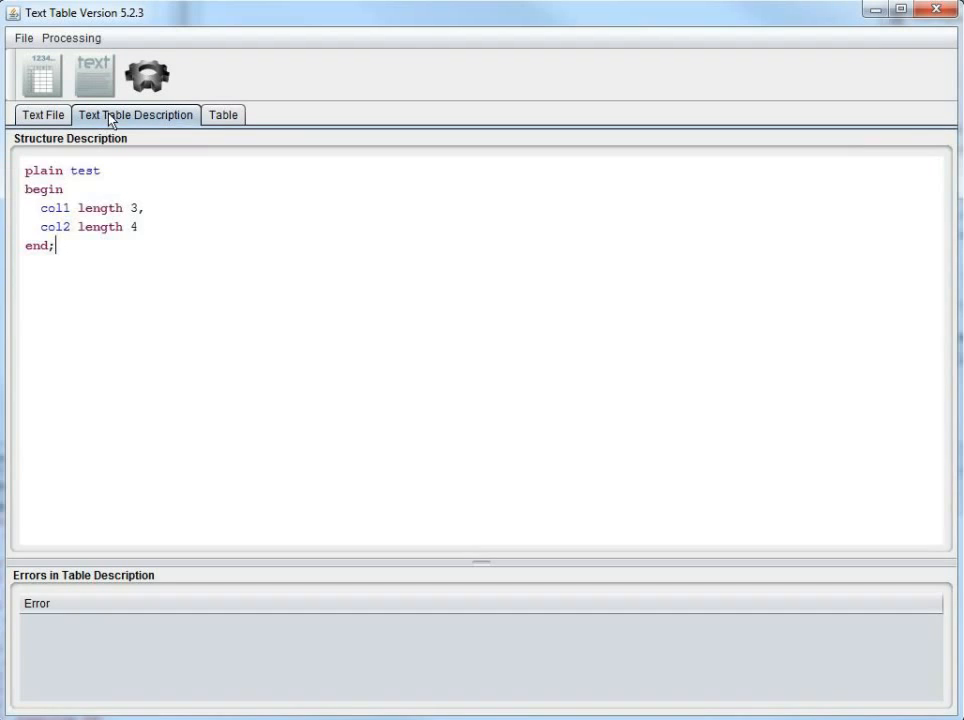
Step: Convert the text to the data table and check the result against the text file and structure description
{"action": "left_click", "coordinate": [213, 120]}
{"action": "left_click", "coordinate": [80, 40]}
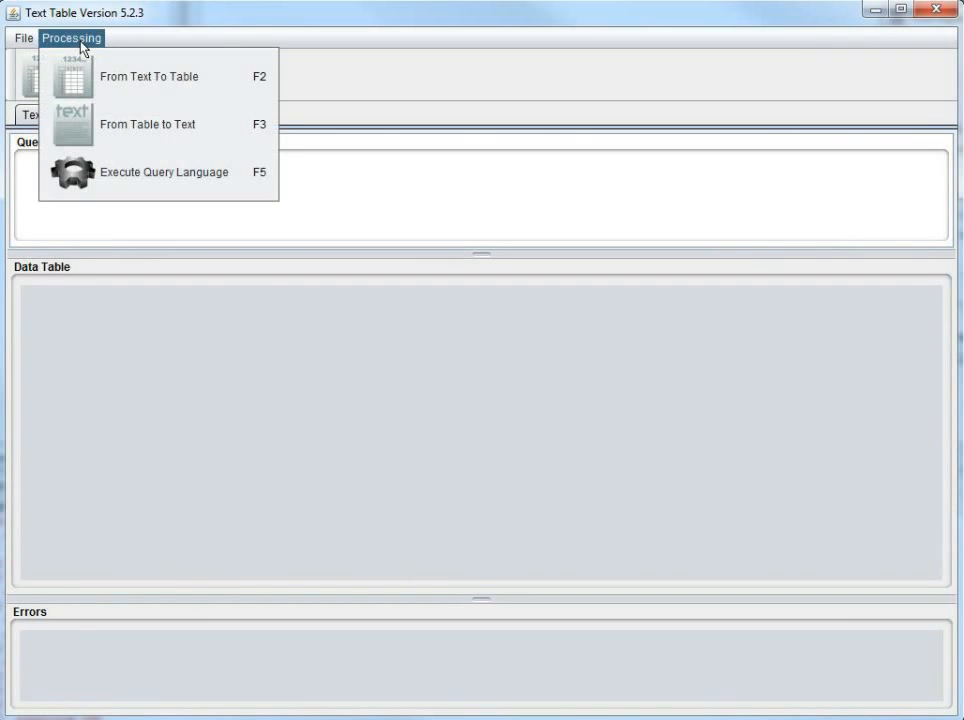
{"action": "left_click", "coordinate": [97, 72]}
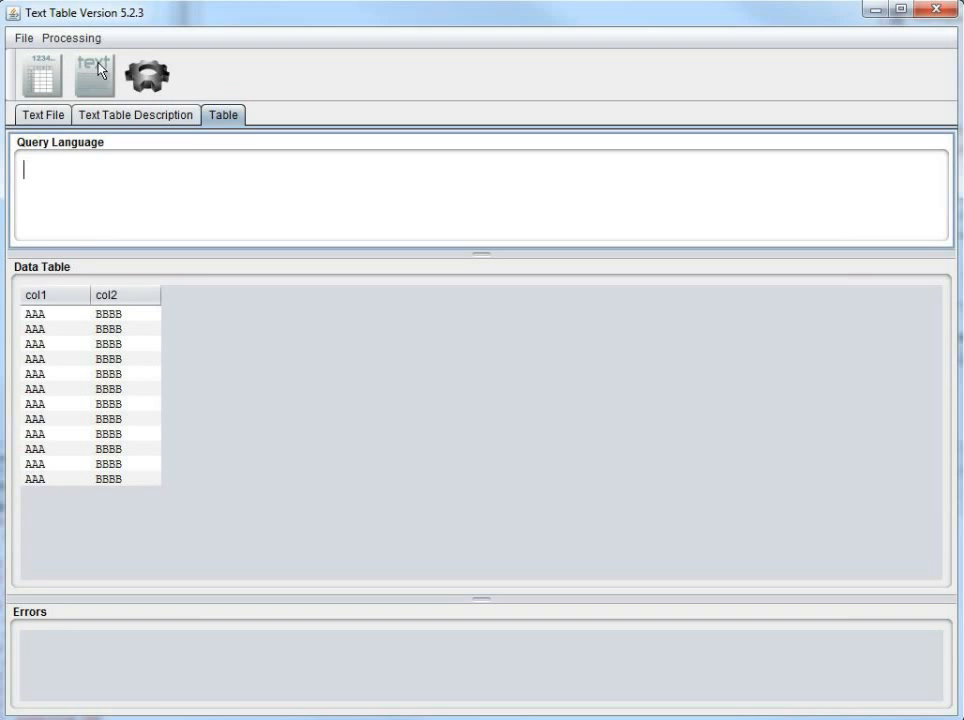
{"action": "left_click", "coordinate": [97, 316]}
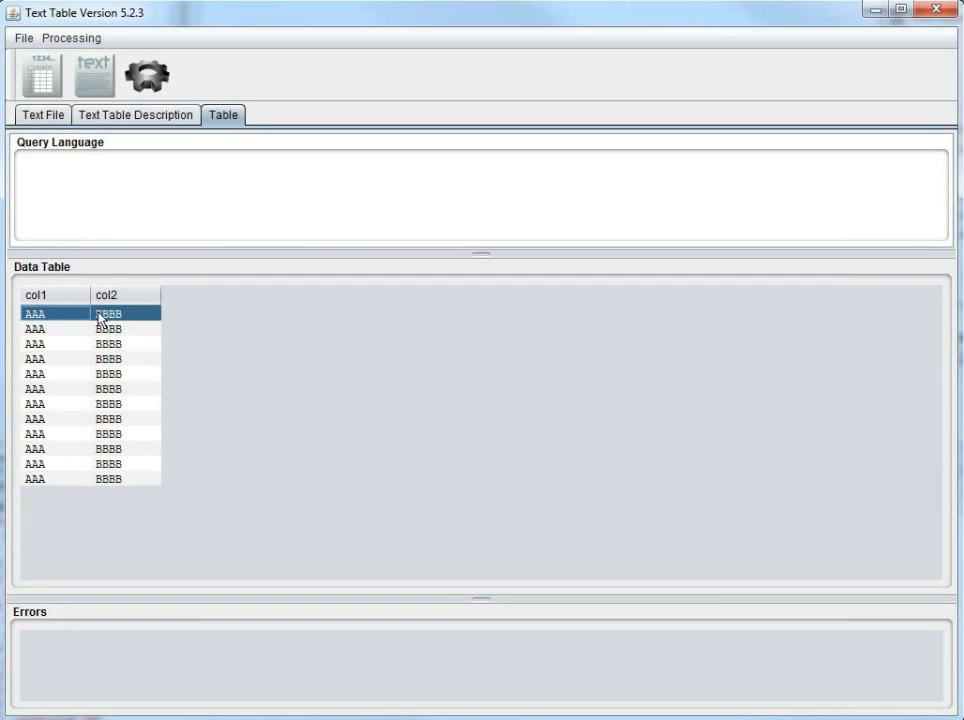
{"action": "left_click", "coordinate": [45, 117]}
{"action": "left_click", "coordinate": [100, 118]}
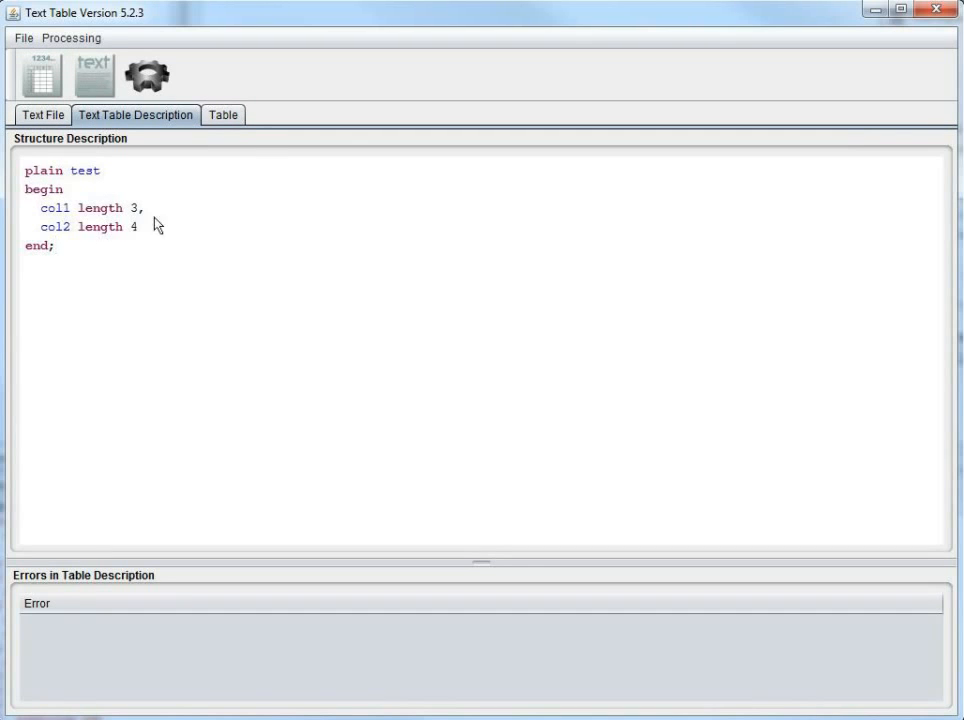
{"action": "left_click", "coordinate": [224, 118]}
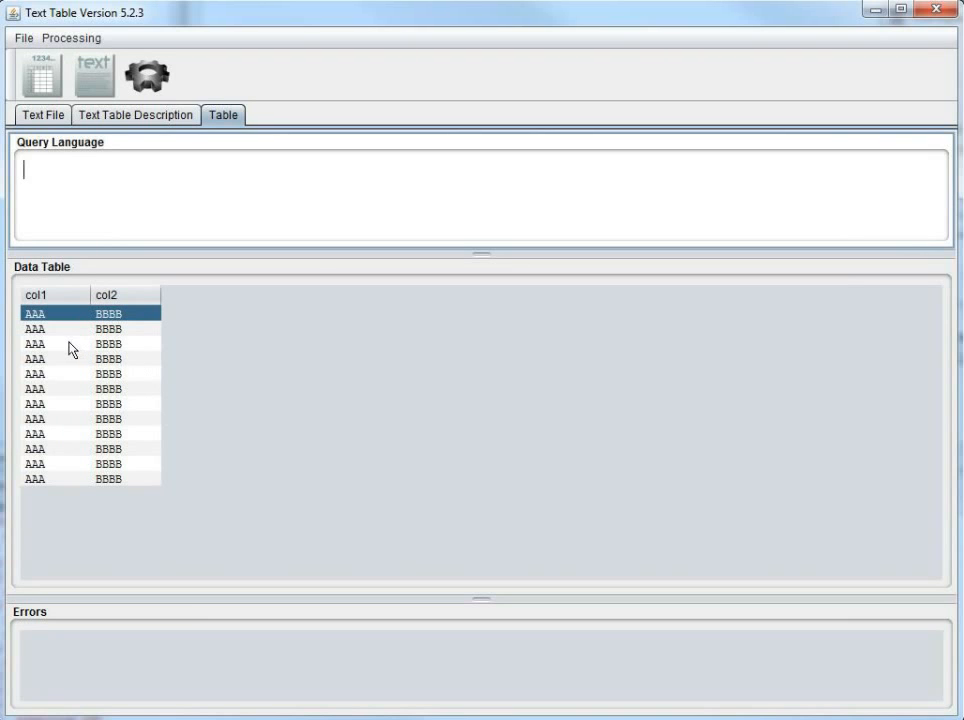
Step: Set the col1 value in the first row of the data table to CCC
{"action": "double_click", "coordinate": [50, 315]}
{"action": "key", "text": "BackSpace"}
{"action": "key", "text": "BackSpace"}
{"action": "key", "text": "BackSpace"}
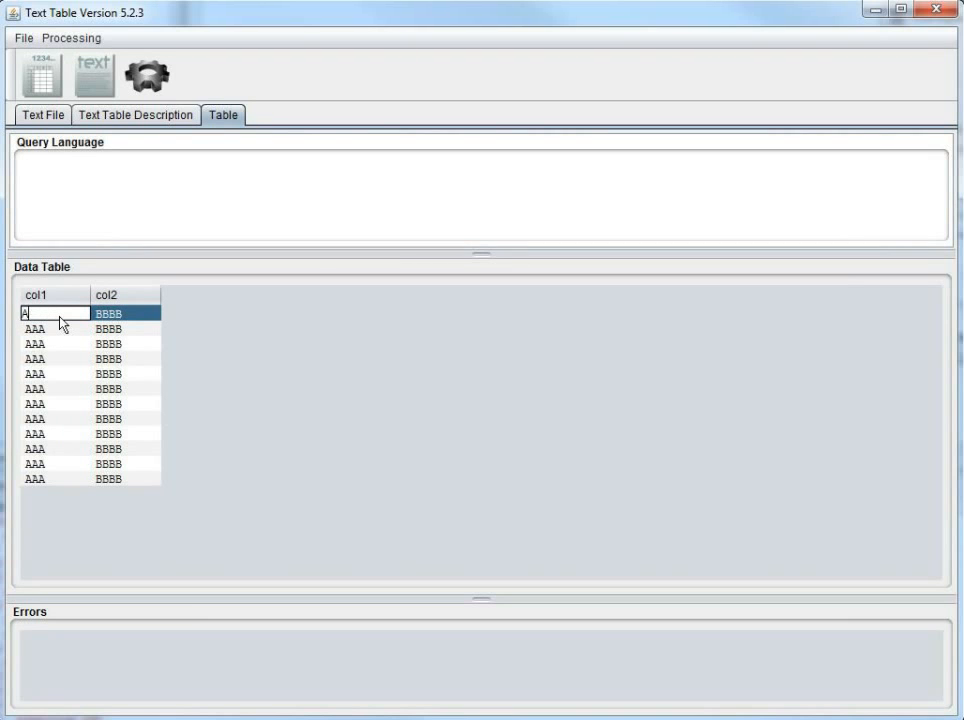
{"action": "type", "text": "CCC"}
{"action": "key", "text": "Return"}
Step: Change col1 in the second row of the data table to CCC as well
{"action": "key", "text": "Down"}
{"action": "key", "text": "F2"}
{"action": "key", "text": "BackSpace"}
{"action": "key", "text": "BackSpace"}
{"action": "key", "text": "BackSpace"}
{"action": "type", "text": "CCC"}
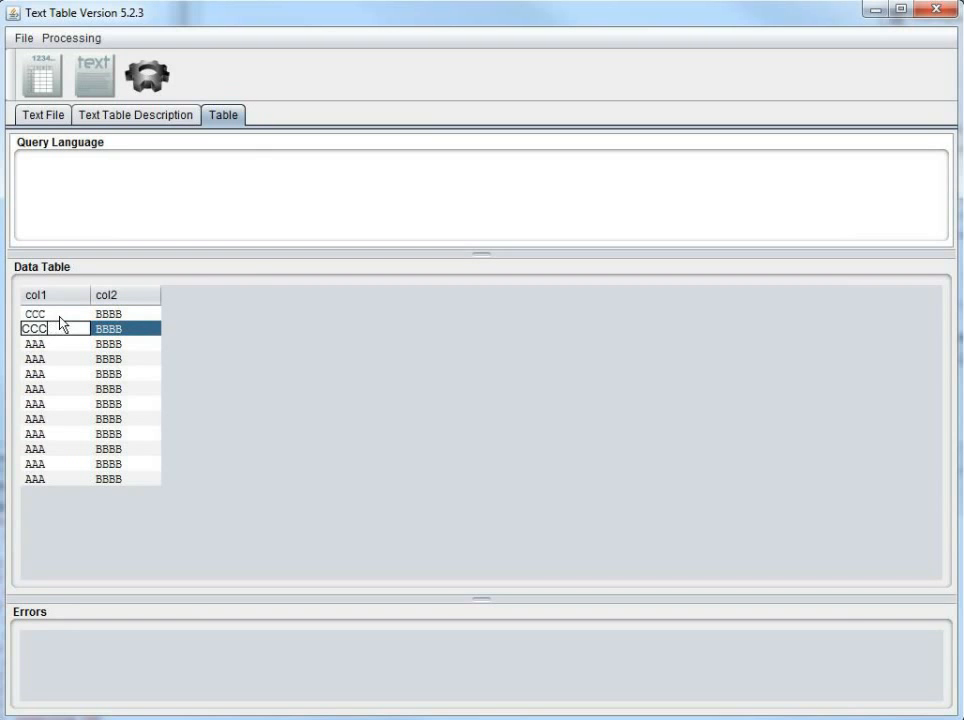
{"action": "key", "text": "Return"}
Step: Convert the edited table back to text and check the first lines of the text file
{"action": "left_click", "coordinate": [45, 114]}
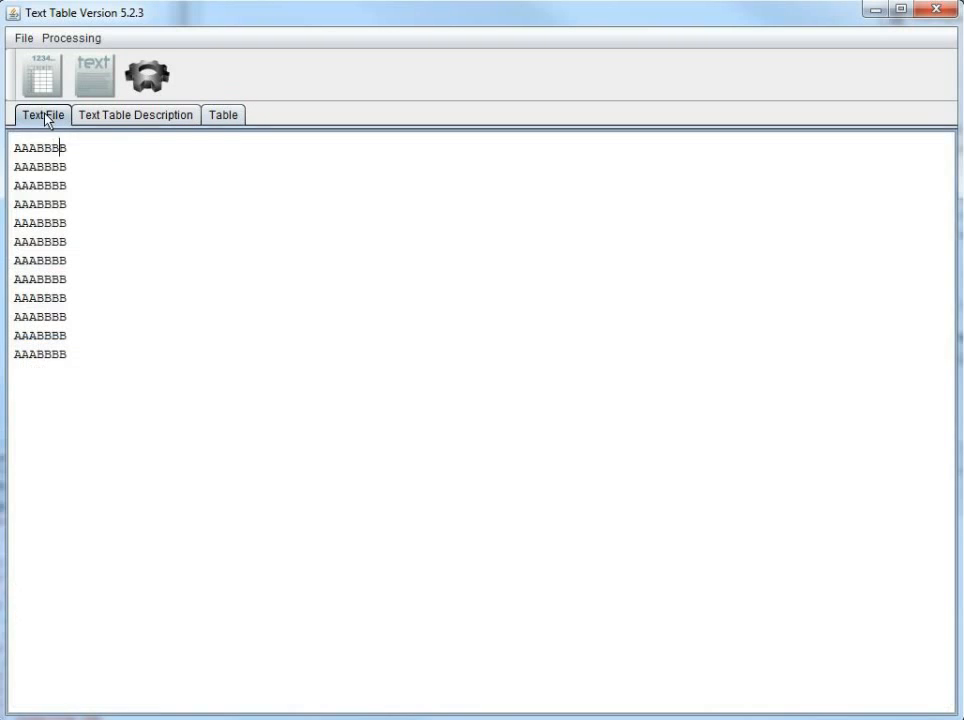
{"action": "left_click", "coordinate": [64, 40]}
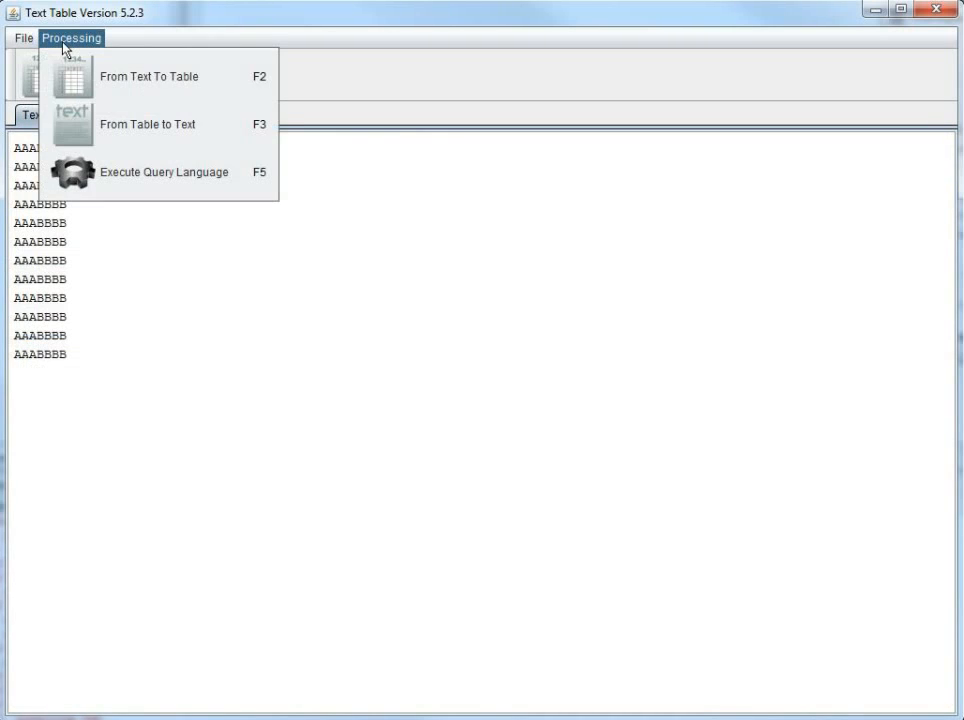
{"action": "left_click", "coordinate": [108, 126]}
{"action": "left_click_drag", "start_coordinate": [22, 150], "coordinate": [32, 192]}
{"action": "left_click", "coordinate": [44, 242]}
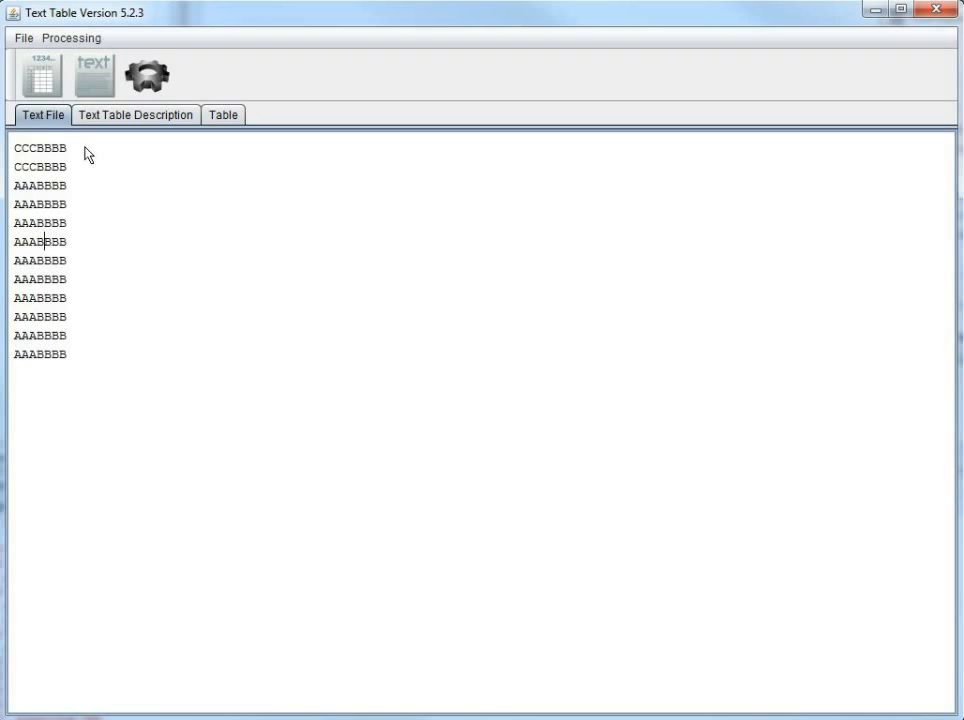
{"action": "left_click", "coordinate": [59, 166]}
Step: Revisit the structure description and the edited data table
{"action": "left_click", "coordinate": [134, 115]}
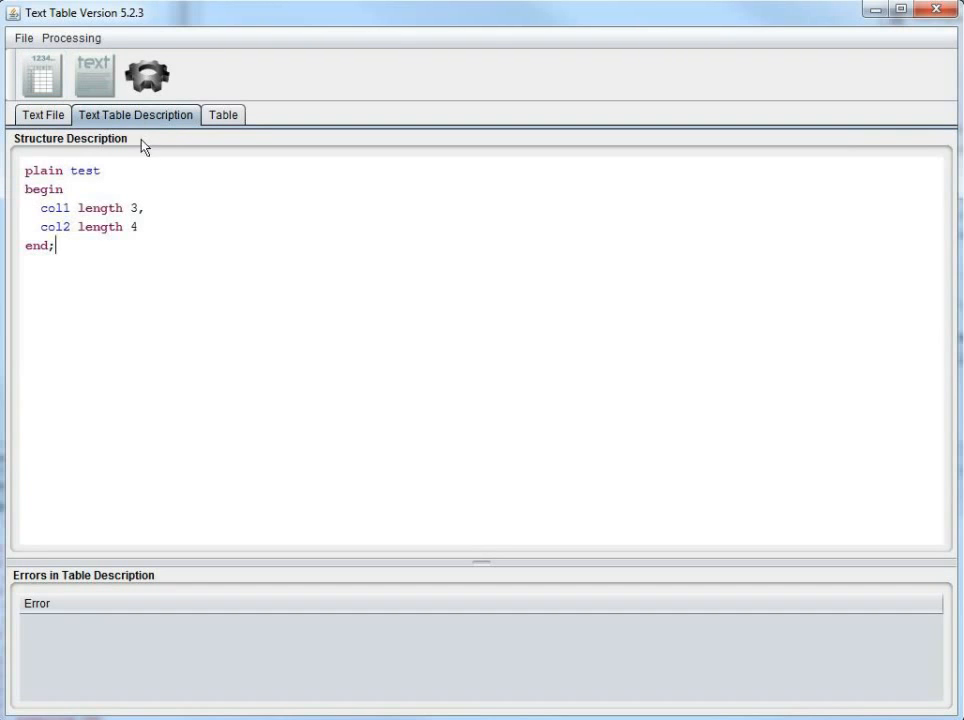
{"action": "left_click", "coordinate": [231, 117]}
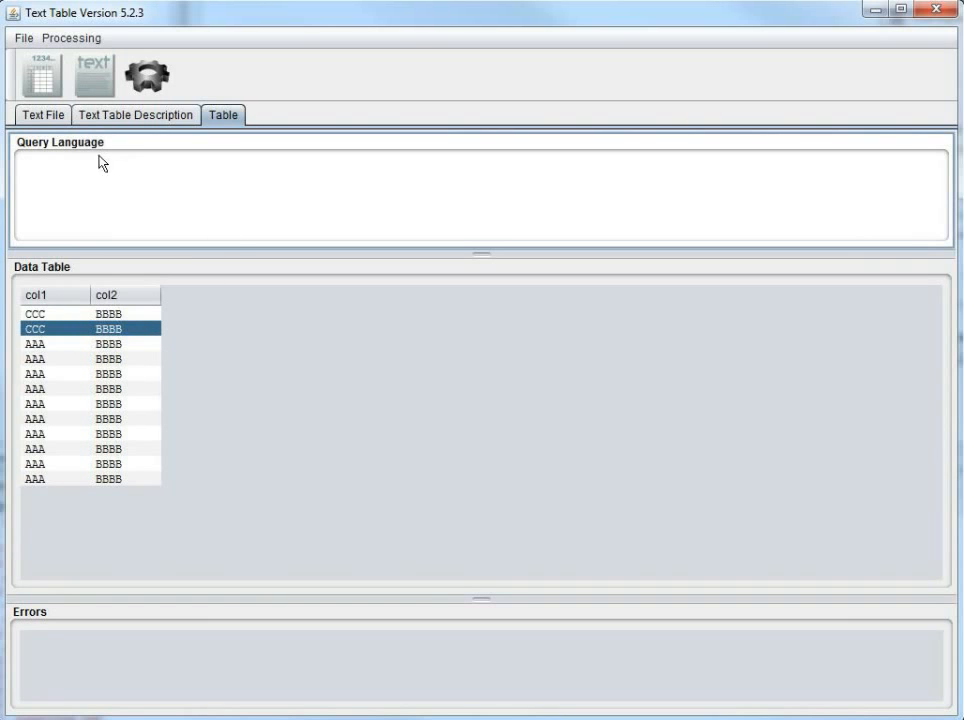
{"action": "left_click", "coordinate": [60, 126]}
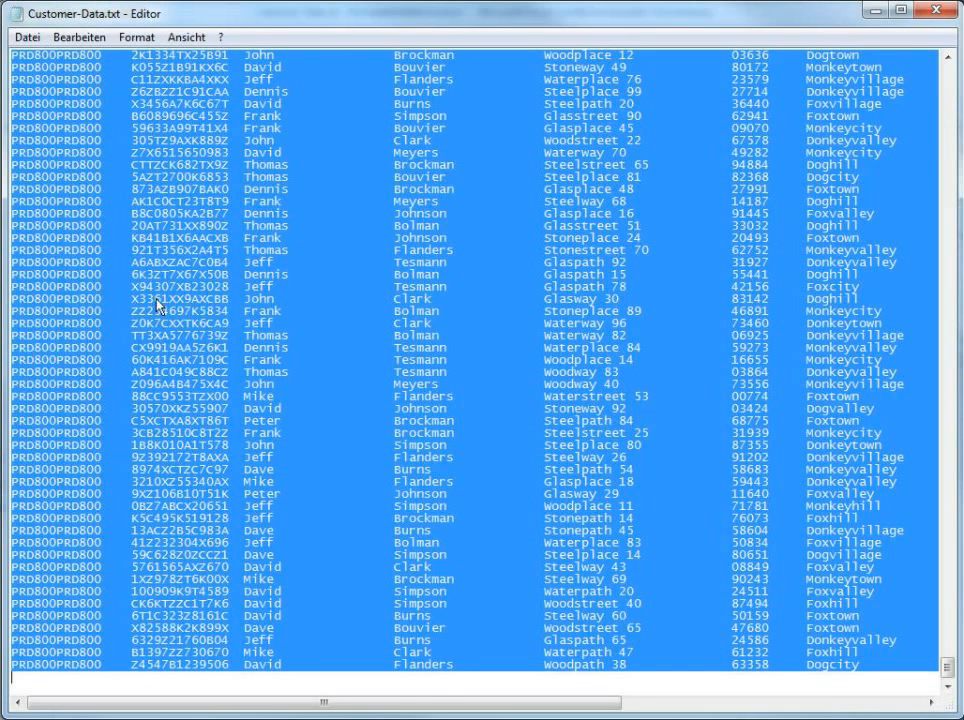
Step: Examine the customer number column in Customer-Data.txt, and switch to the Customer Data.xls file specification in Excel
{"action": "left_click", "coordinate": [117, 224]}
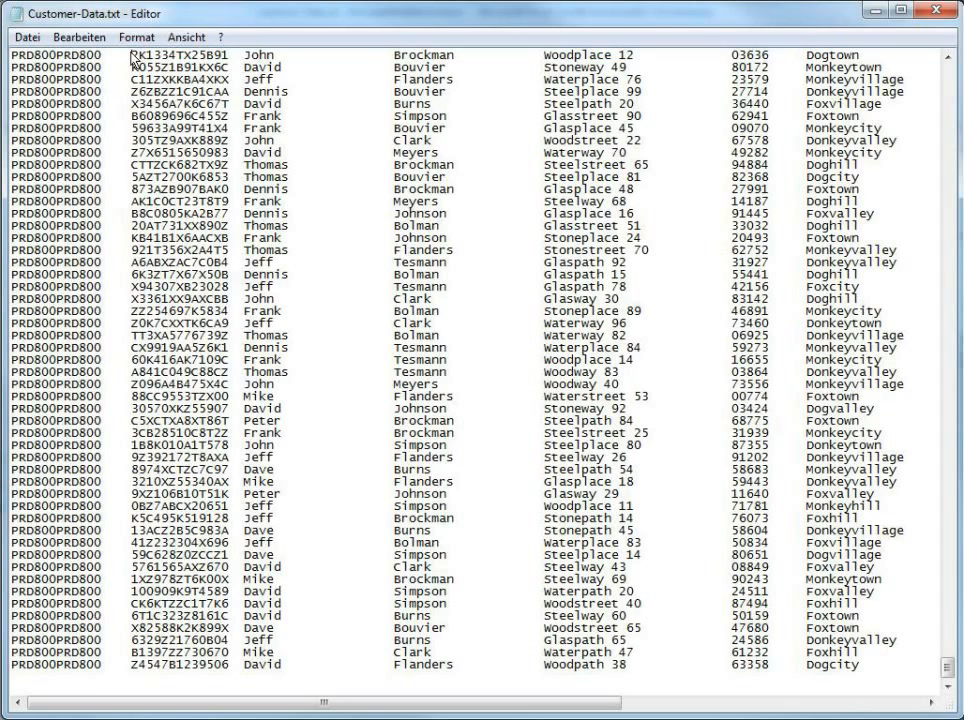
{"action": "left_click_drag", "start_coordinate": [134, 57], "coordinate": [376, 69]}
{"action": "left_click", "coordinate": [366, 90]}
{"action": "left_click_drag", "start_coordinate": [131, 55], "coordinate": [242, 62]}
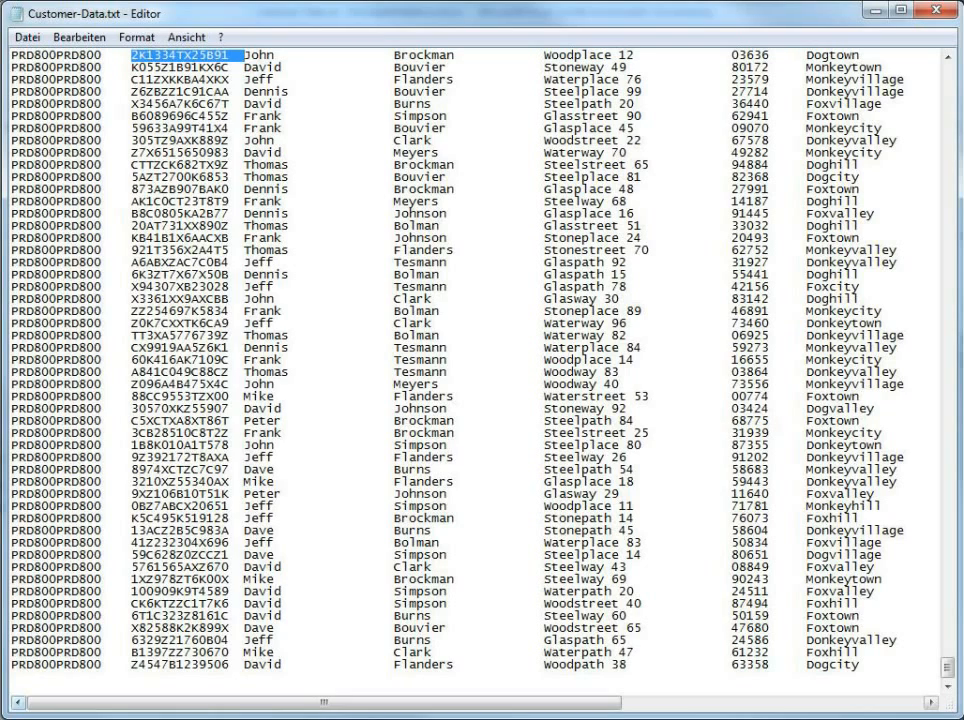
{"action": "left_click", "coordinate": [100, 718]}
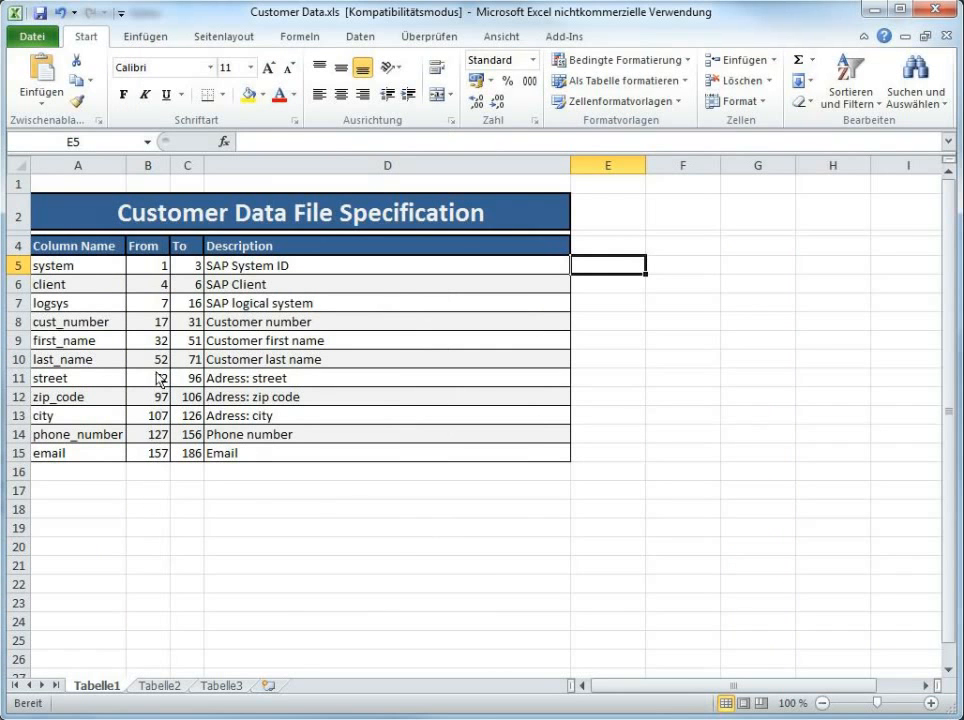
Step: Switch to Text Table and open the text file Customer-Data.txt from the sampledata folder
{"action": "left_click", "coordinate": [48, 718]}
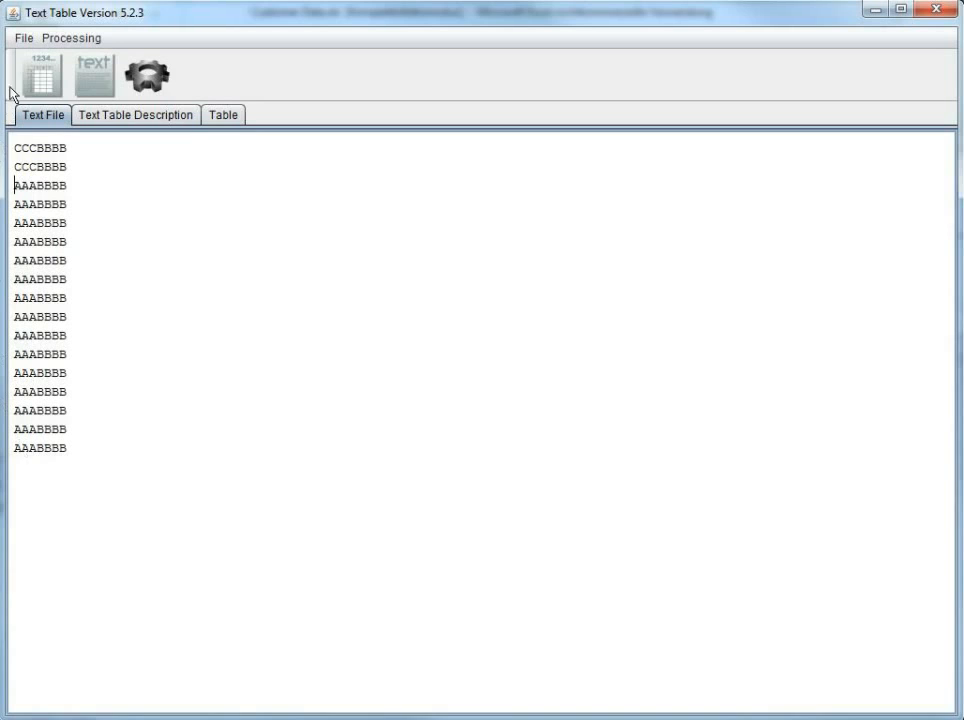
{"action": "left_click", "coordinate": [23, 38]}
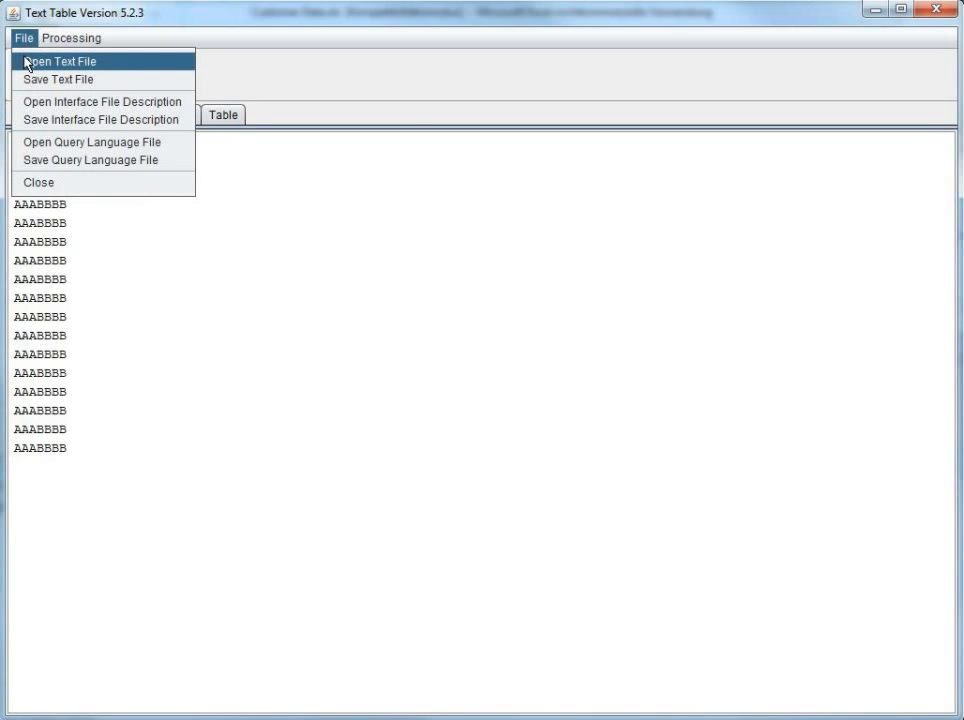
{"action": "left_click", "coordinate": [27, 64]}
{"action": "left_click", "coordinate": [253, 311]}
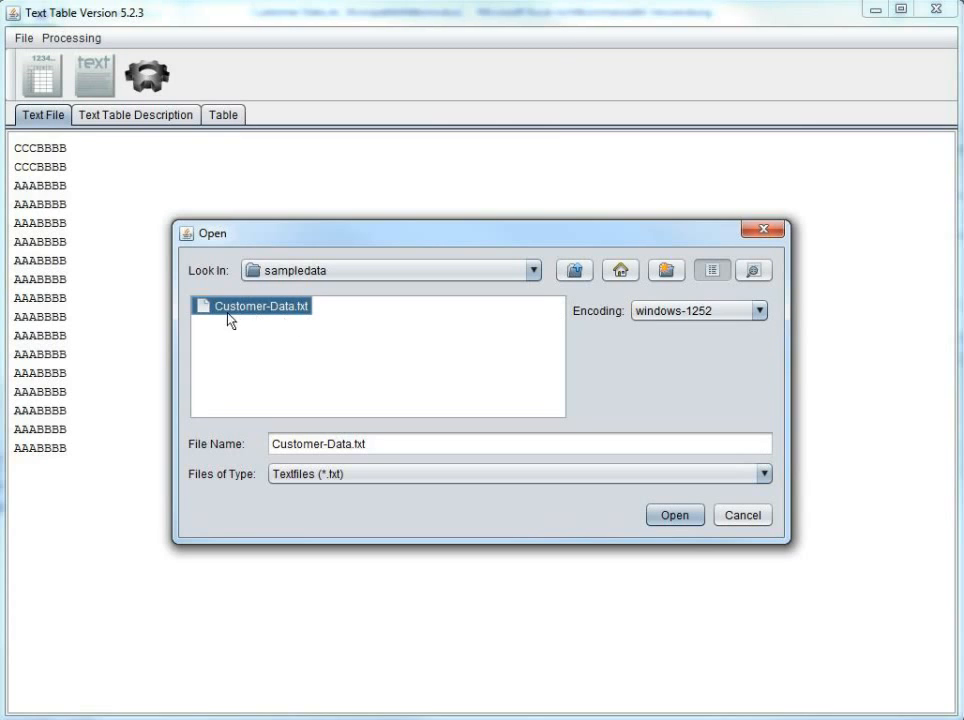
{"action": "left_click", "coordinate": [670, 516]}
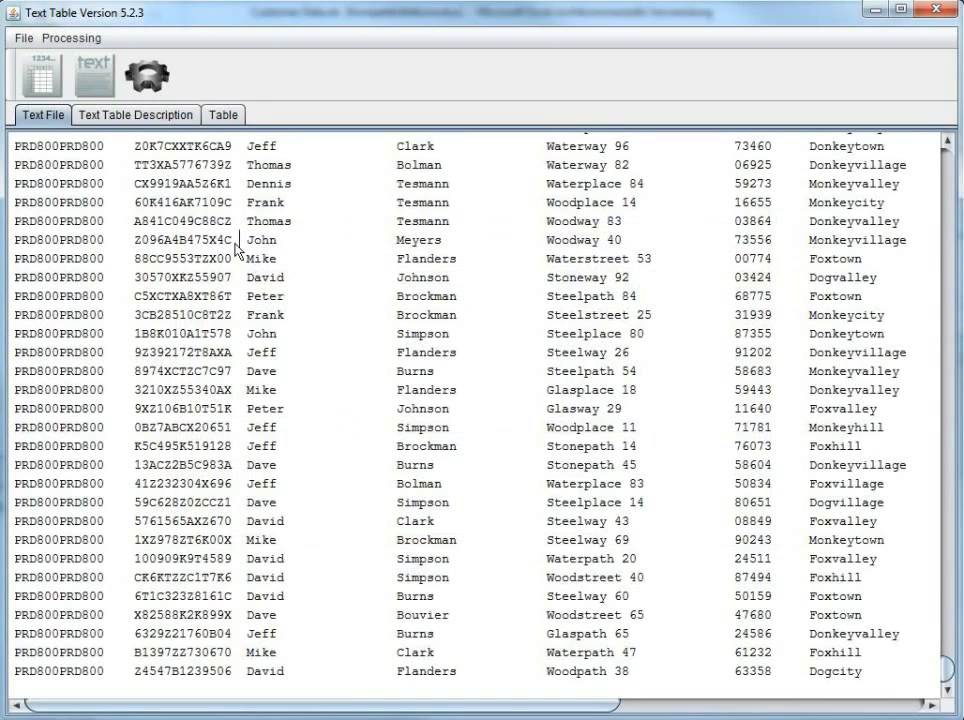
Step: Delete the col1 and col2 definitions from the structure description, leaving an empty line between begin and end
{"action": "left_click", "coordinate": [130, 116]}
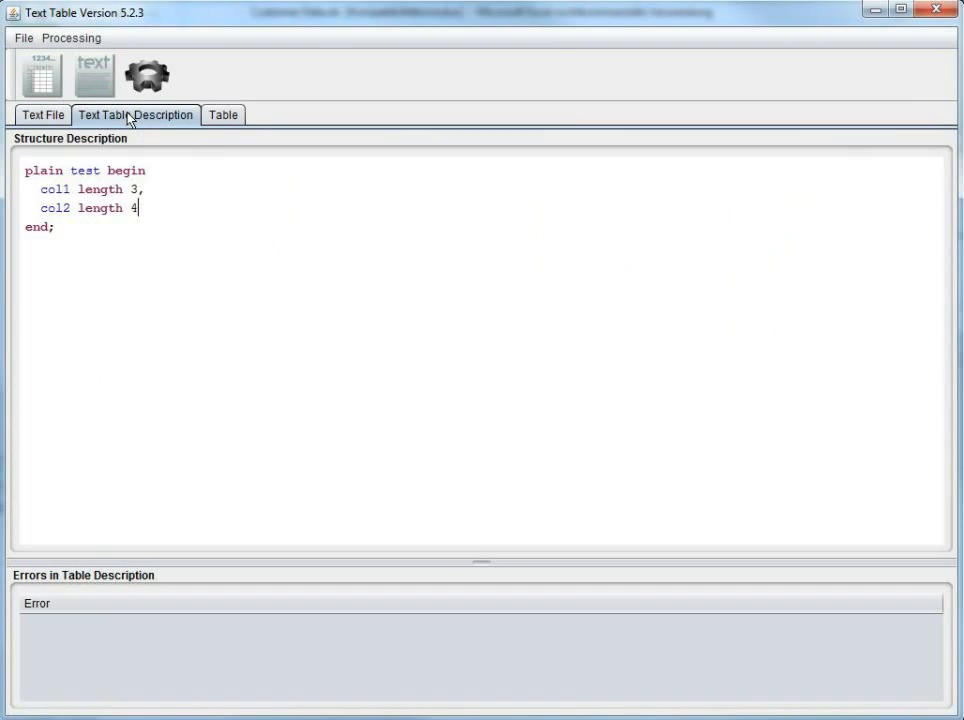
{"action": "left_click", "coordinate": [97, 195]}
{"action": "key", "text": "ctrl+Left"}
{"action": "key", "text": "ctrl+Left"}
{"action": "key", "text": "Home"}
{"action": "key", "text": "shift+Down"}
{"action": "key", "text": "shift+Down"}
{"action": "key", "text": "Delete"}
{"action": "key", "text": "Return"}
Step: Rename the structure from test to customer_data in the plain declaration
{"action": "key", "text": "Up"}
{"action": "key", "text": "Up"}
{"action": "key", "text": "ctrl+Right"}
{"action": "key", "text": "ctrl+Right"}
{"action": "key", "text": "ctrl+Left"}
{"action": "key", "text": "shift+Right"}
{"action": "key", "text": "shift+Right"}
{"action": "key", "text": "shift+Right"}
{"action": "key", "text": "shift+Right"}
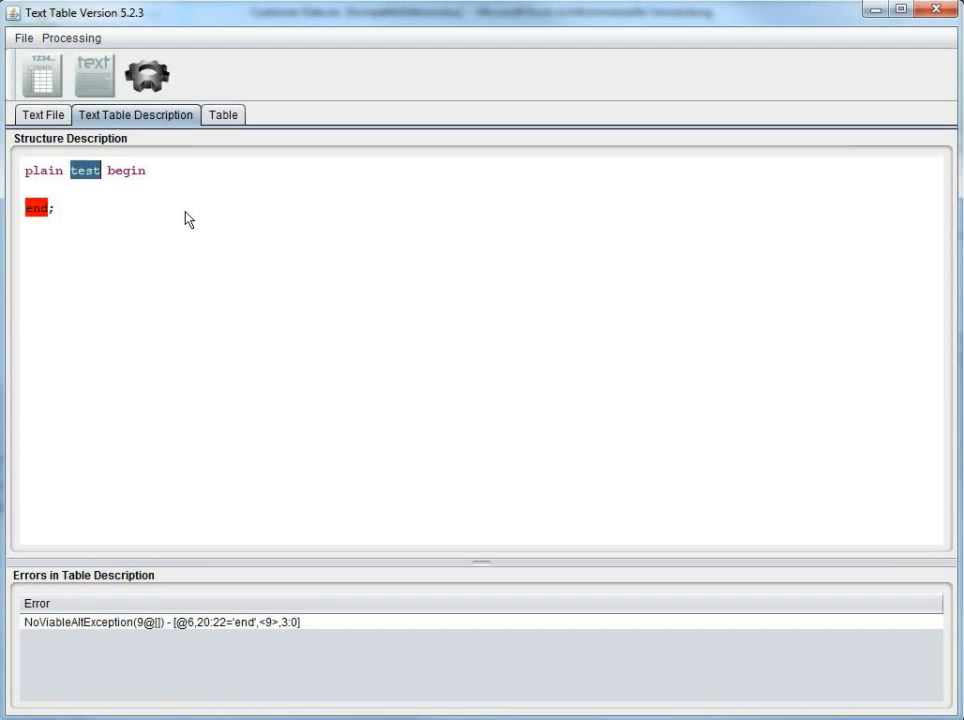
{"action": "type", "text": "customer_da"}
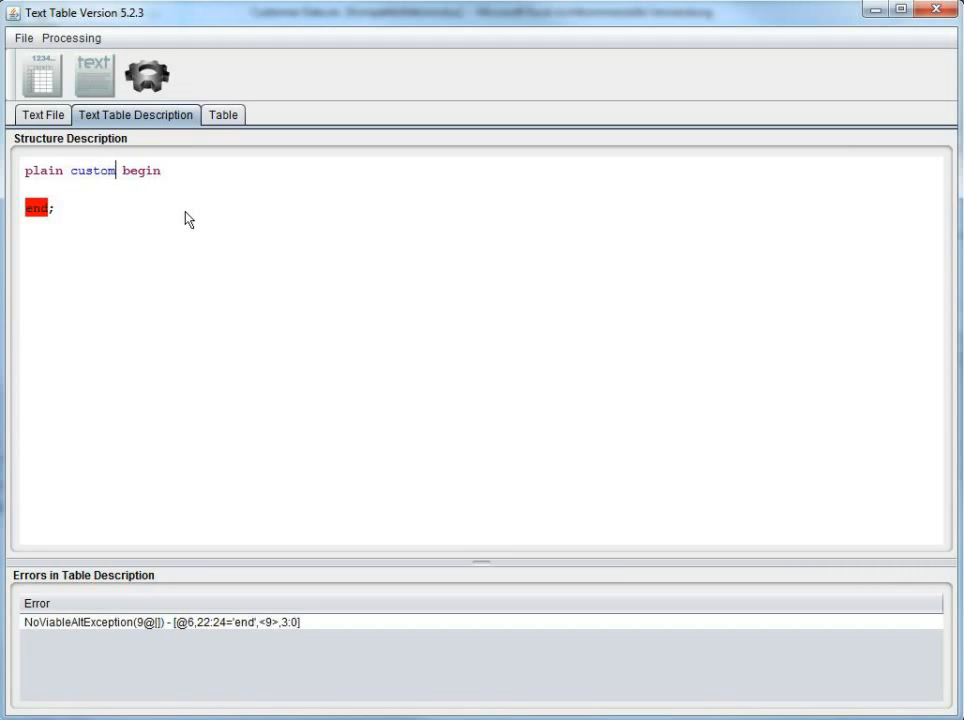
{"action": "type", "text": "ta"}
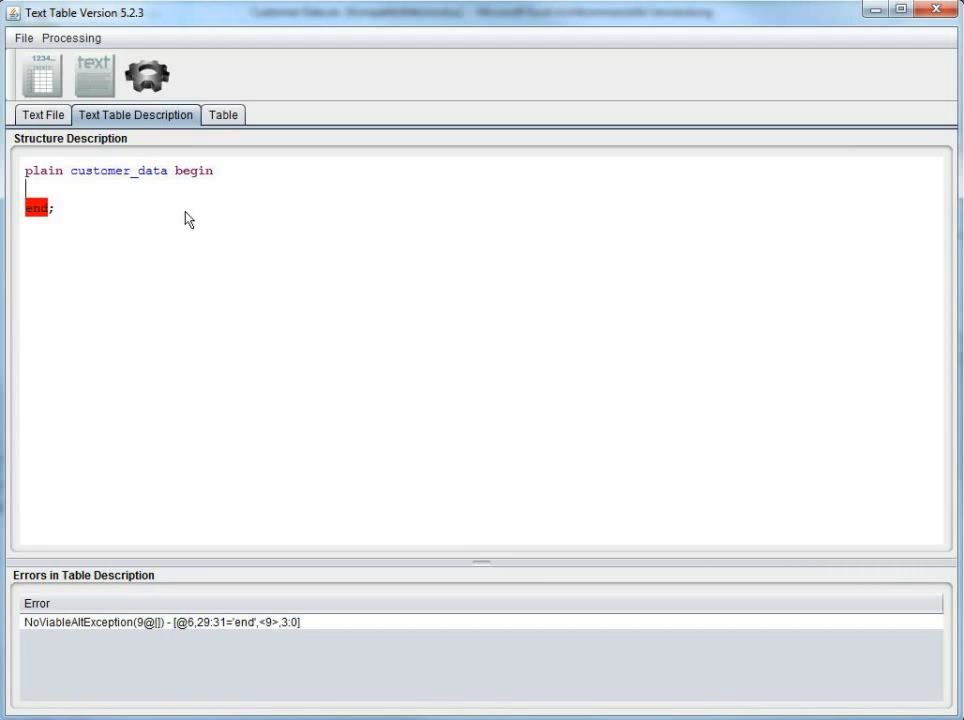
{"action": "key", "text": "ctrl+shift+Left"}
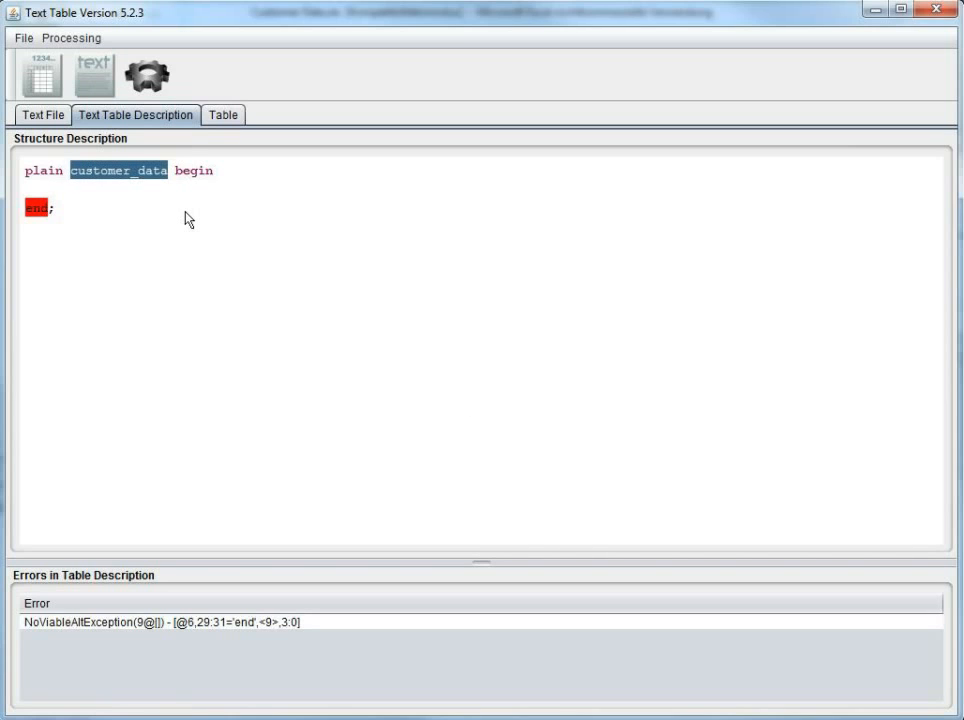
{"action": "key", "text": "Down"}
{"action": "key", "text": "Up"}
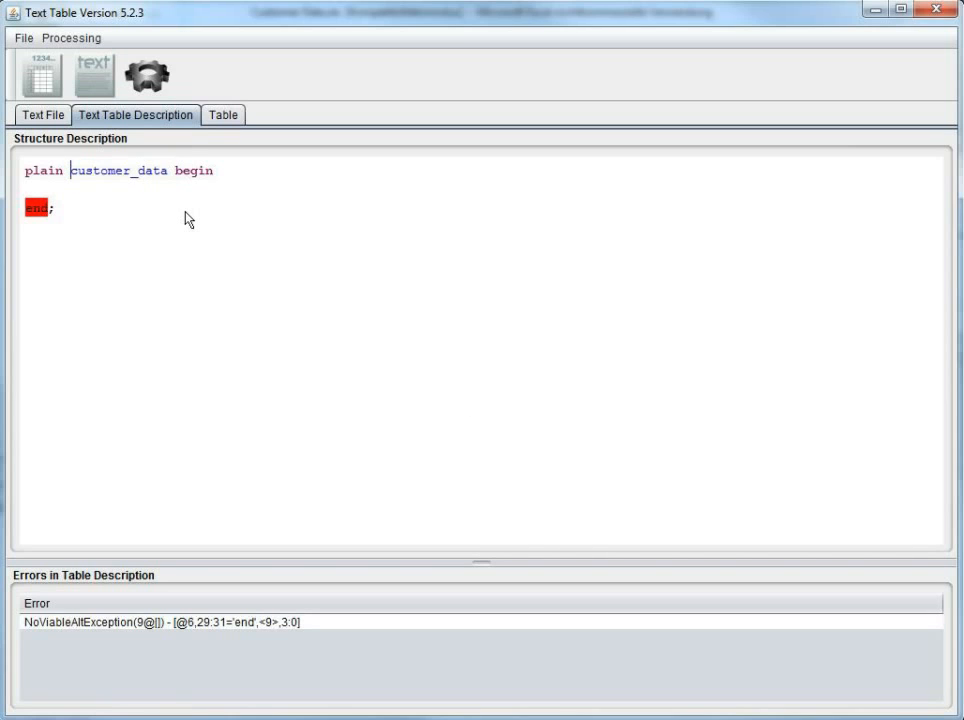
{"action": "key", "text": "ctrl+shift+Right"}
{"action": "key", "text": "shift+Left"}
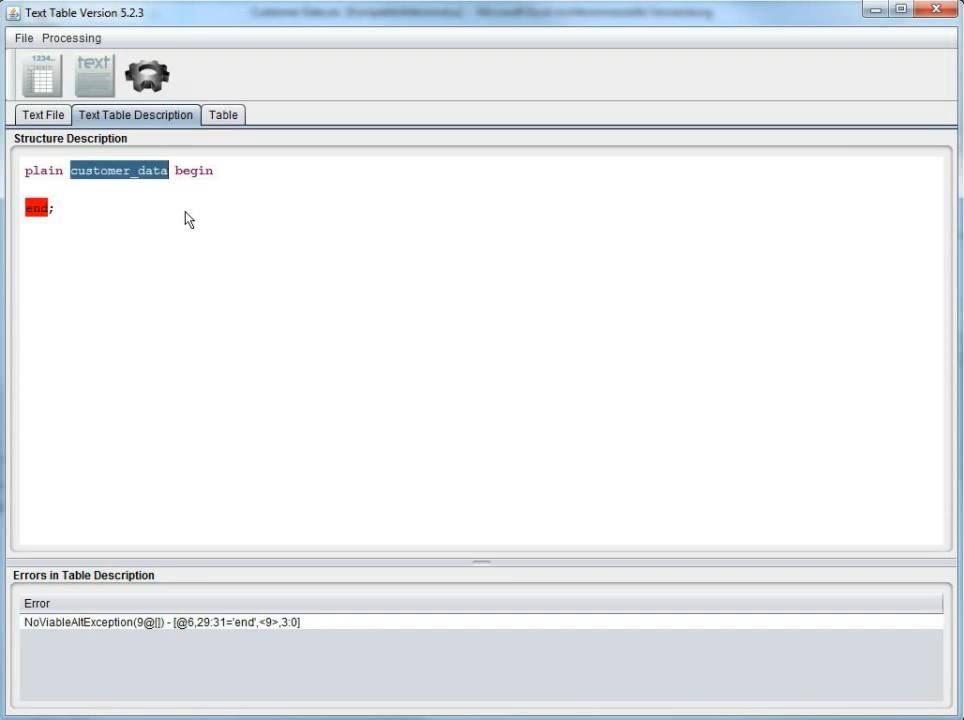
Step: Place the cursor on the structure's empty line, and switch to Excel to check the system column's name, From and To cells
{"action": "key", "text": "Down"}
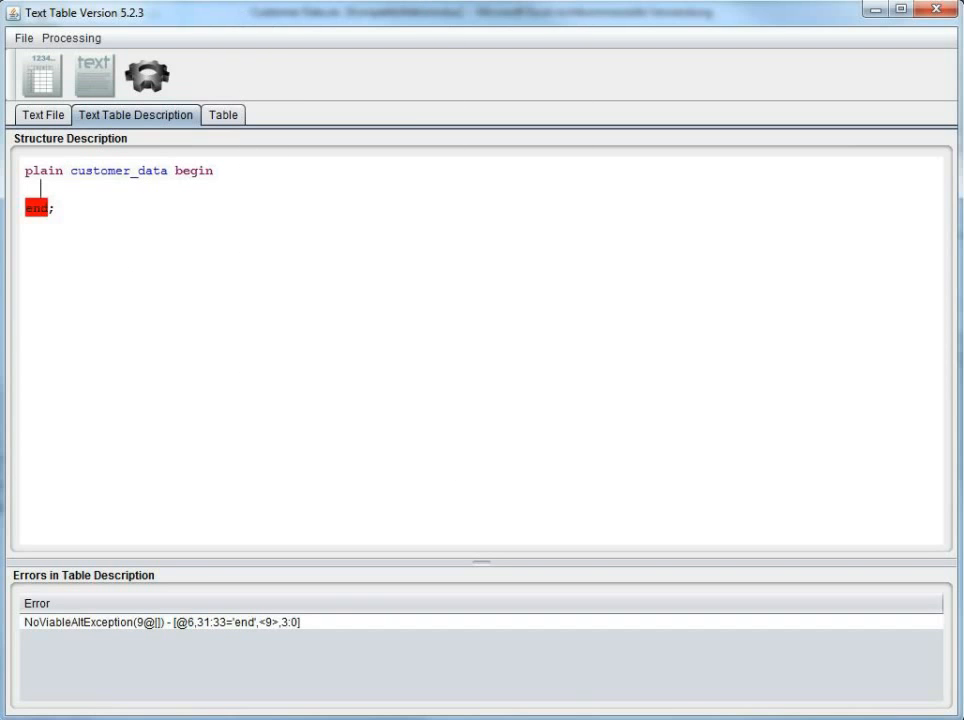
{"action": "key", "text": "alt+Tab"}
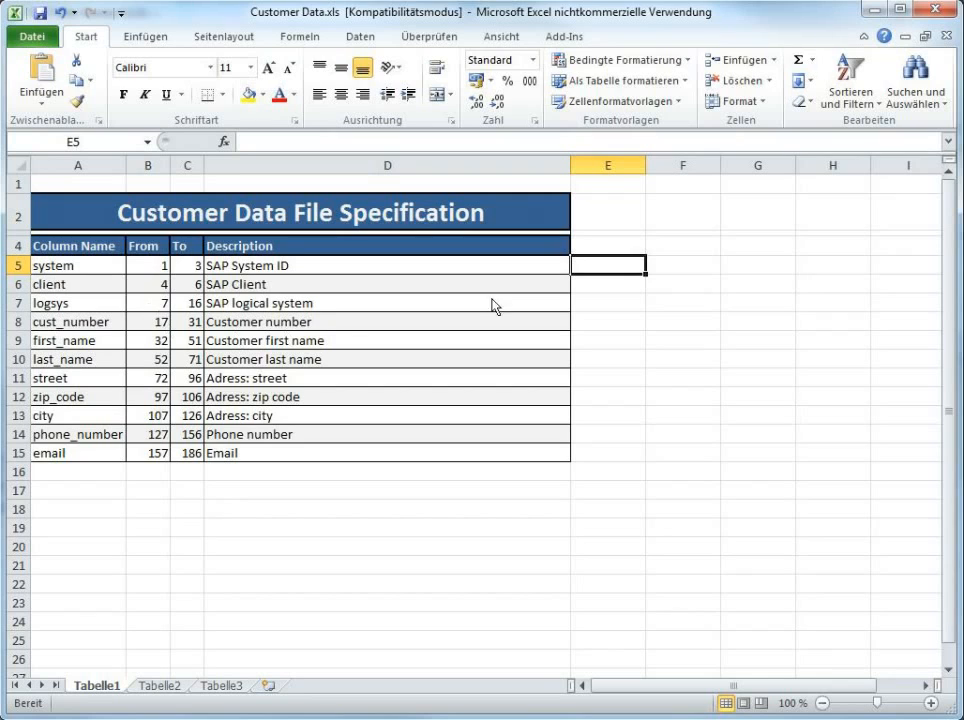
{"action": "left_click", "coordinate": [50, 273]}
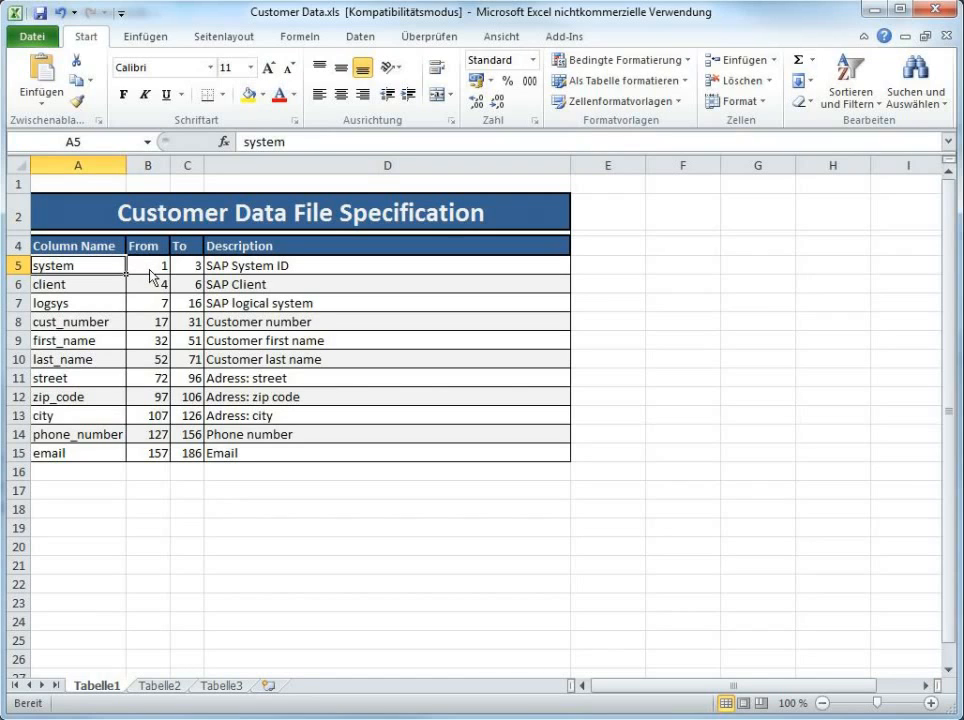
{"action": "left_click", "coordinate": [141, 267]}
{"action": "left_click", "coordinate": [196, 268]}
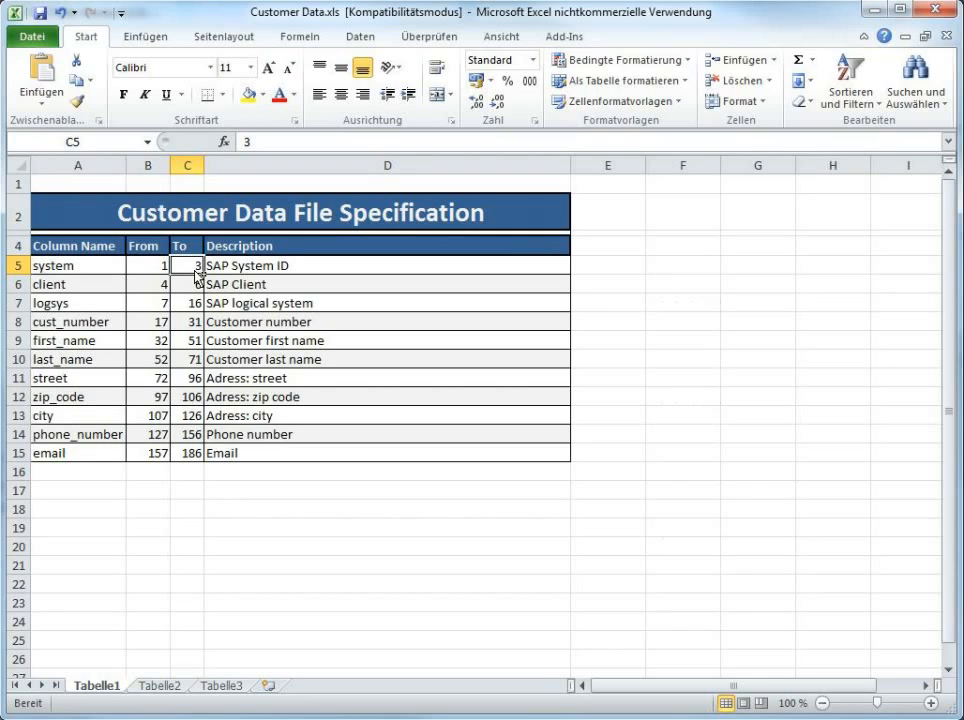
Step: Enter the formula =" "&A5&" from "&B5&" to "&C5&"," in E5 and fill it down to E15
{"action": "left_click", "coordinate": [598, 268]}
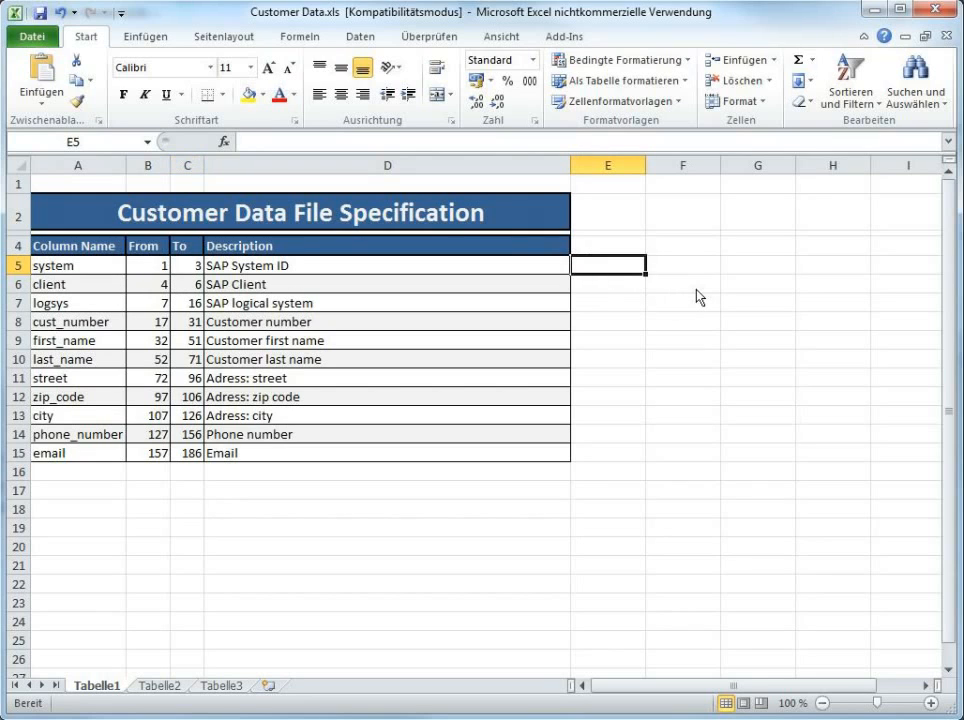
{"action": "type", "text": "=\" \"&"}
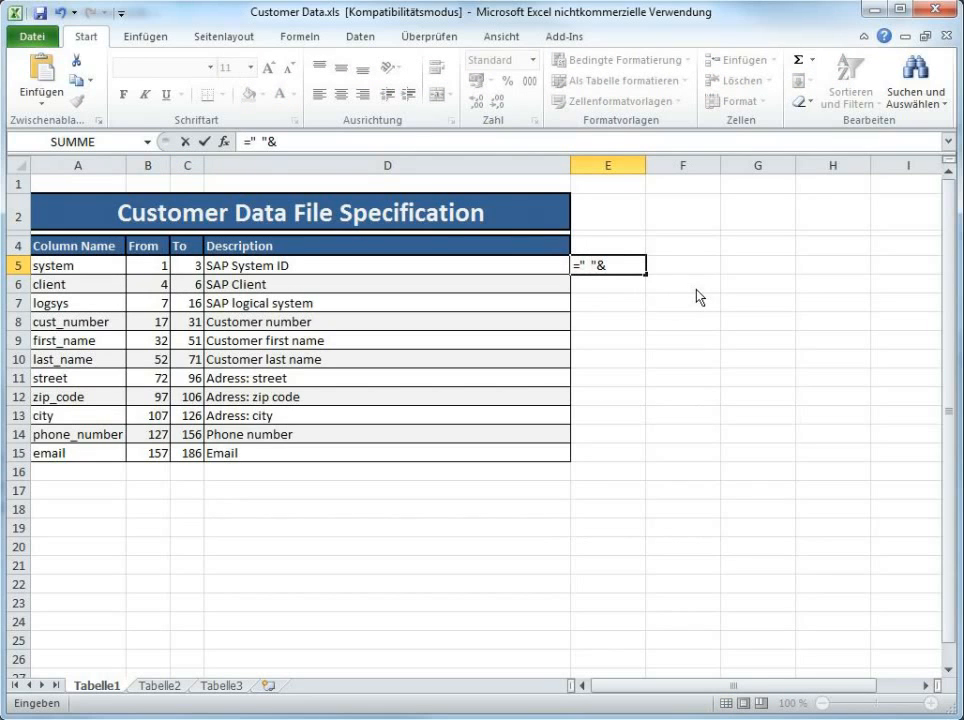
{"action": "left_click", "coordinate": [105, 268]}
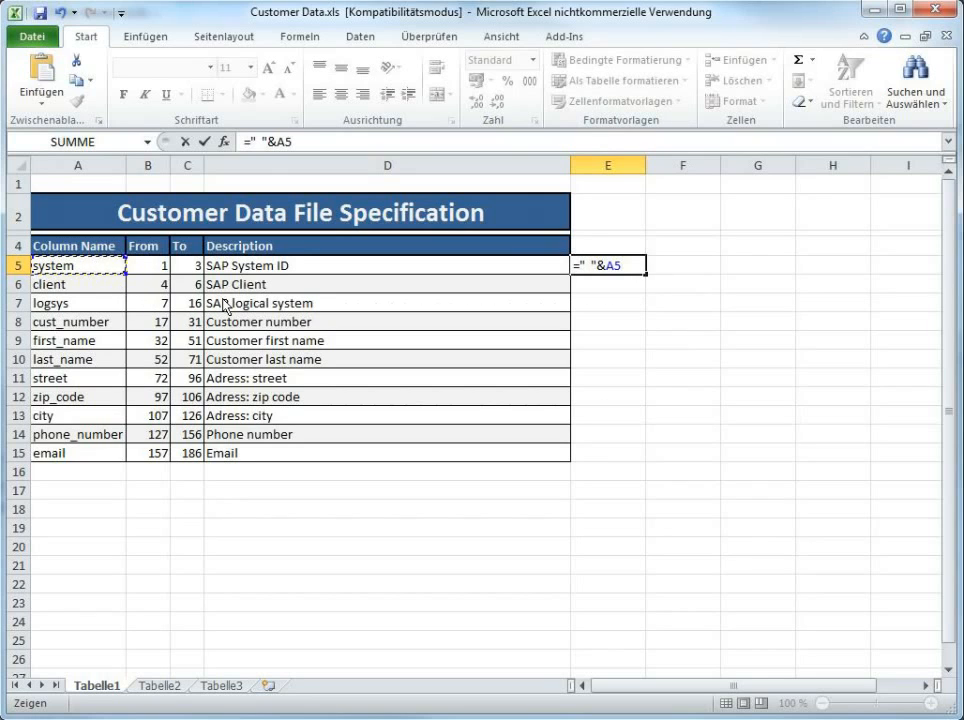
{"action": "type", "text": "&\" from"}
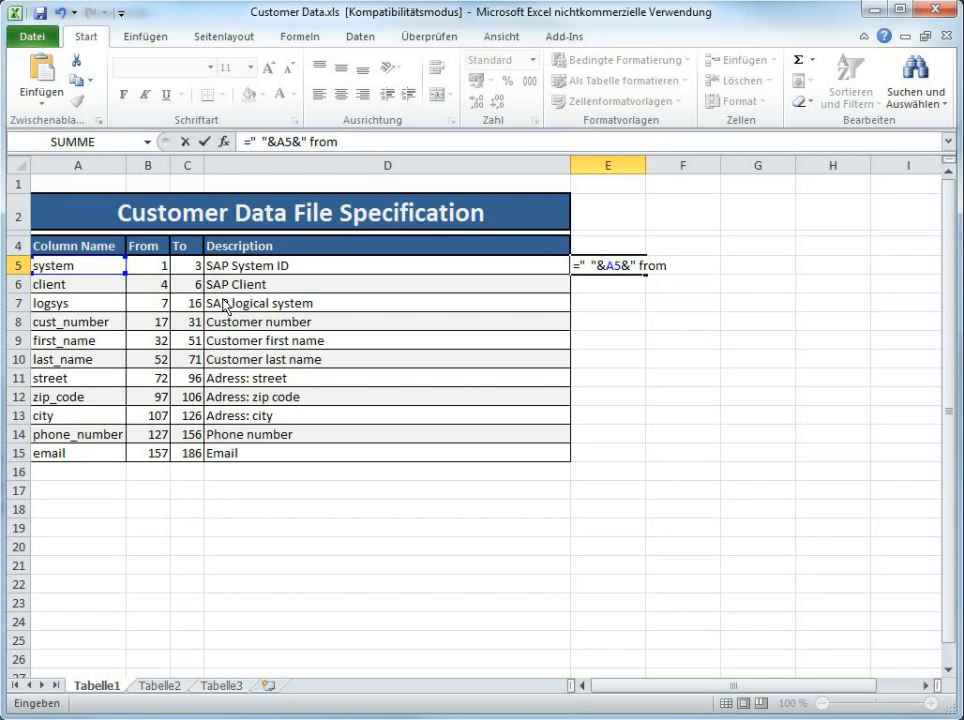
{"action": "type", "text": " \"&"}
{"action": "left_click", "coordinate": [150, 265]}
{"action": "type", "text": "&\" to"}
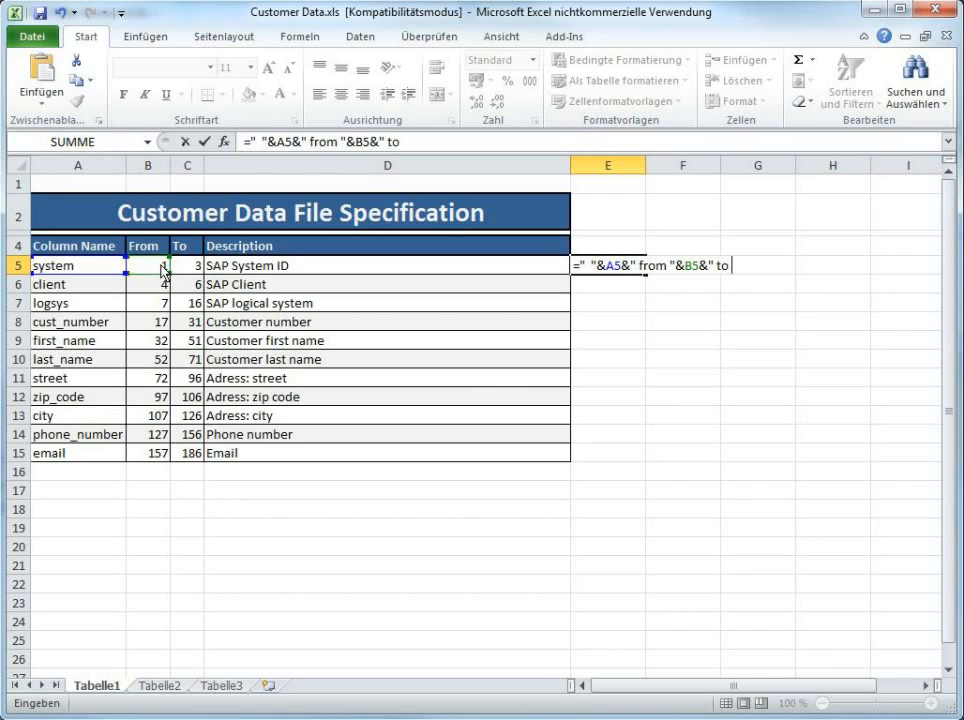
{"action": "type", "text": " \"&"}
{"action": "left_click", "coordinate": [190, 266]}
{"action": "type", "text": "\""}
{"action": "key", "text": "BackSpace"}
{"action": "type", "text": "&\",\""}
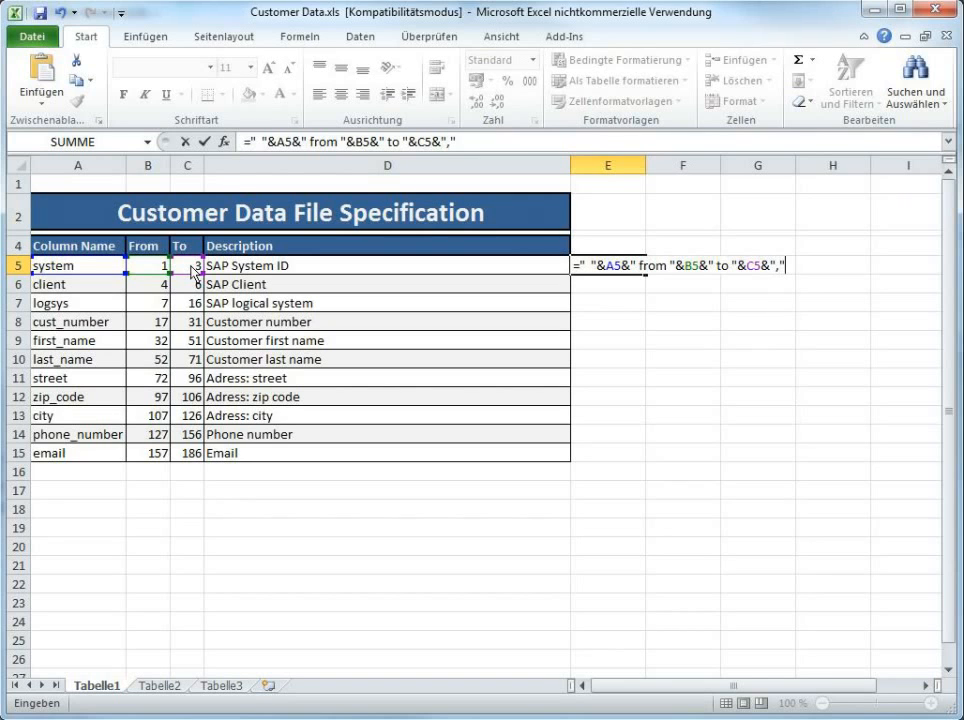
{"action": "key", "text": "Return"}
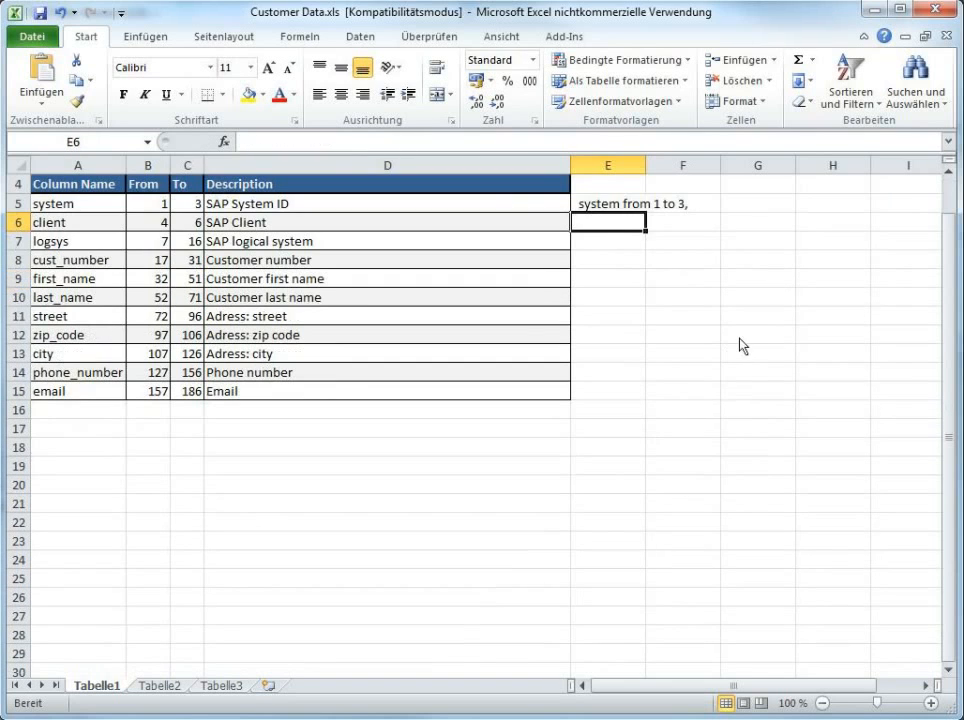
{"action": "left_click", "coordinate": [628, 266]}
{"action": "left_click_drag", "start_coordinate": [645, 275], "coordinate": [650, 455]}
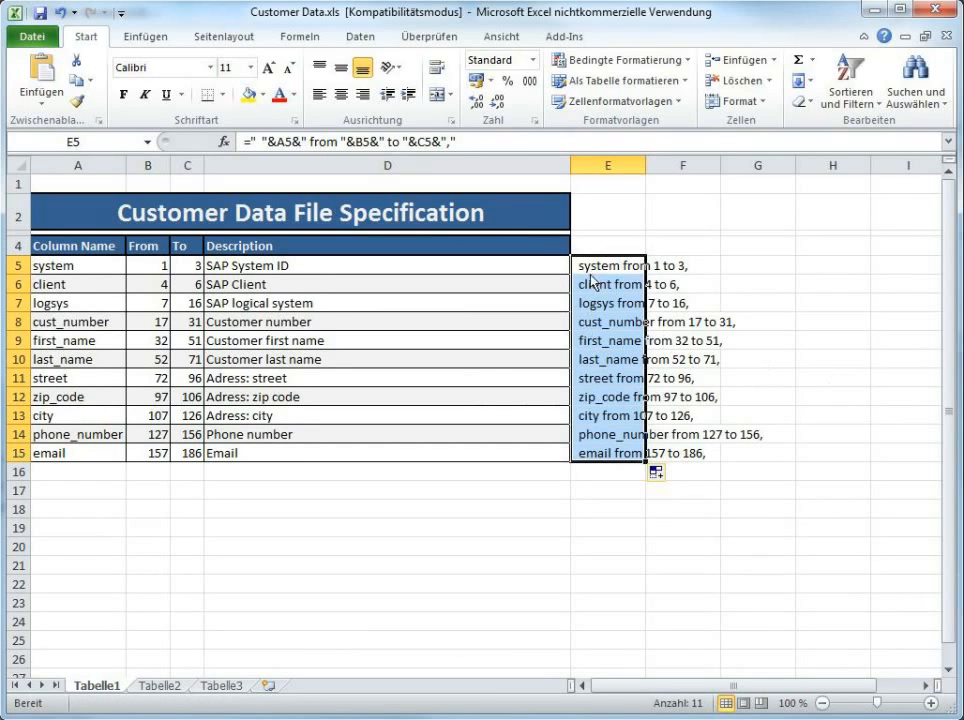
Step: Copy the generated column definitions into Text Table's structure description, removing the extra empty line and the comma after the email entry
{"action": "key", "text": "ctrl+c"}
{"action": "key", "text": "alt+Tab"}
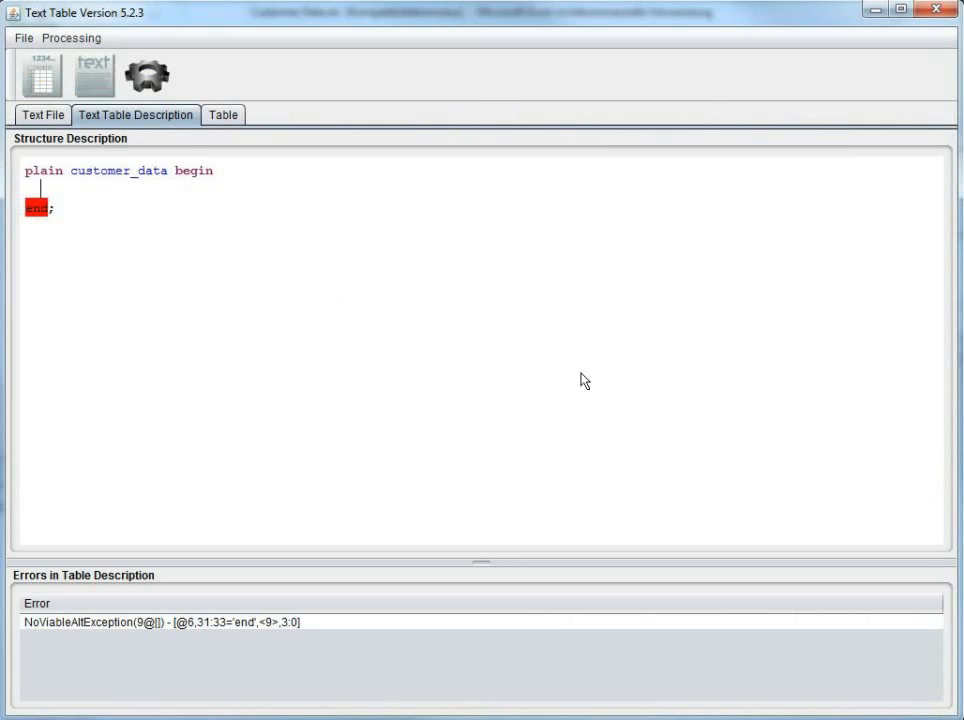
{"action": "key", "text": "ctrl+v"}
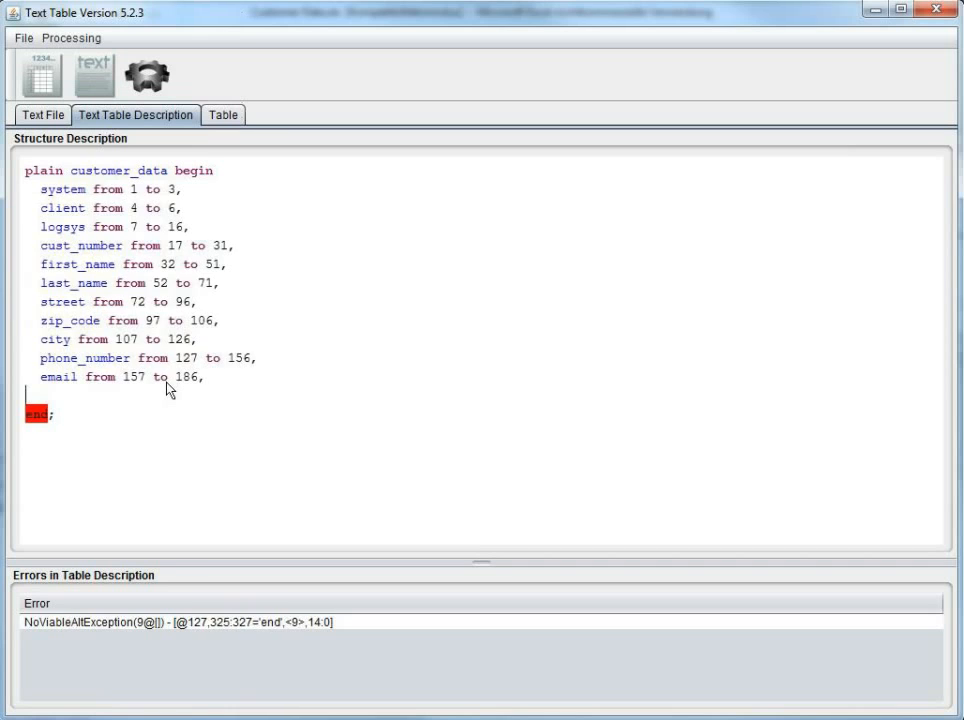
{"action": "key", "text": "BackSpace"}
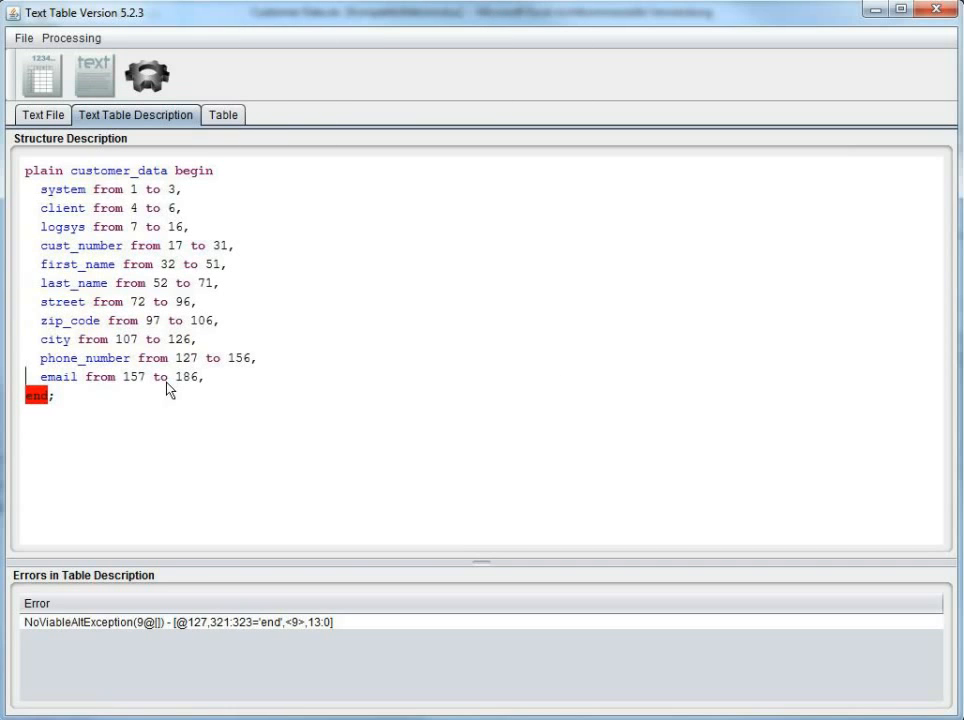
{"action": "key", "text": "BackSpace"}
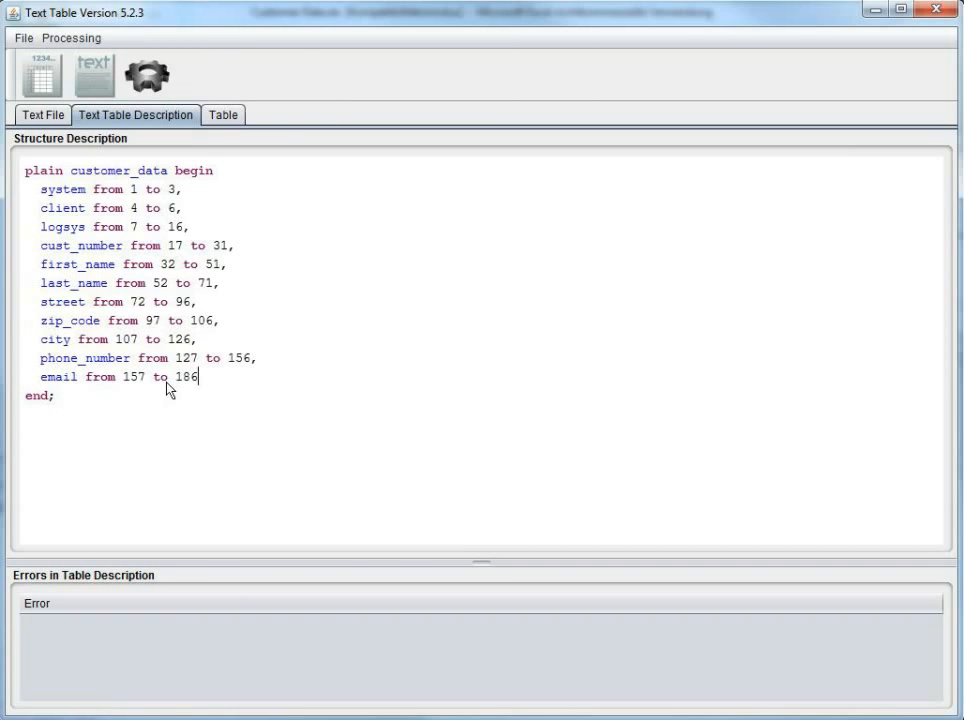
Step: Convert the customer text to a data table and compare the table with the text file
{"action": "left_click", "coordinate": [222, 120]}
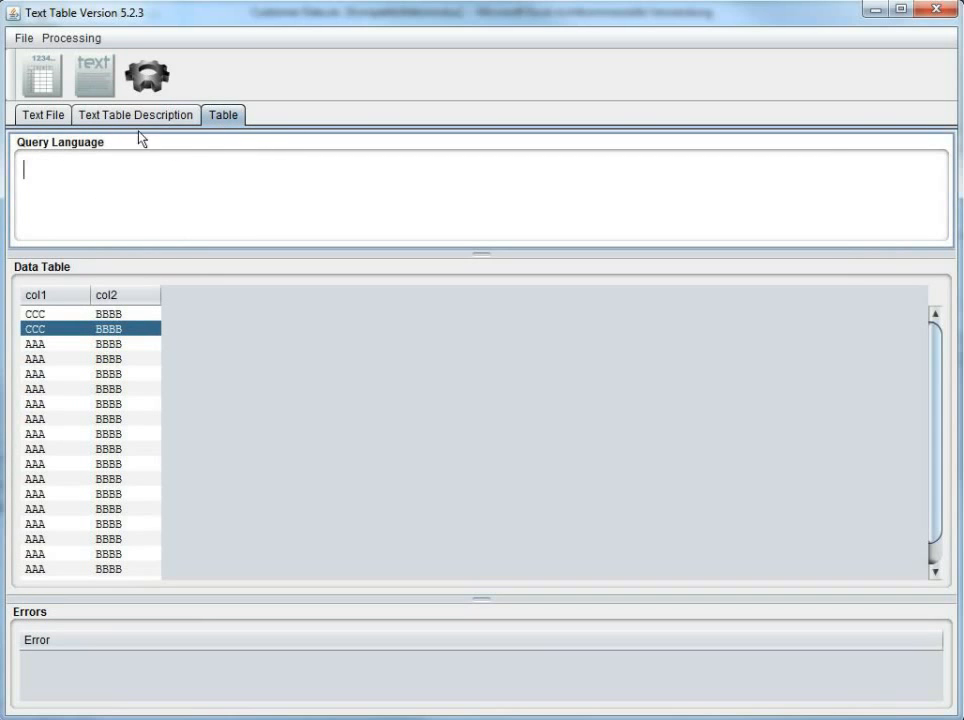
{"action": "left_click", "coordinate": [72, 42]}
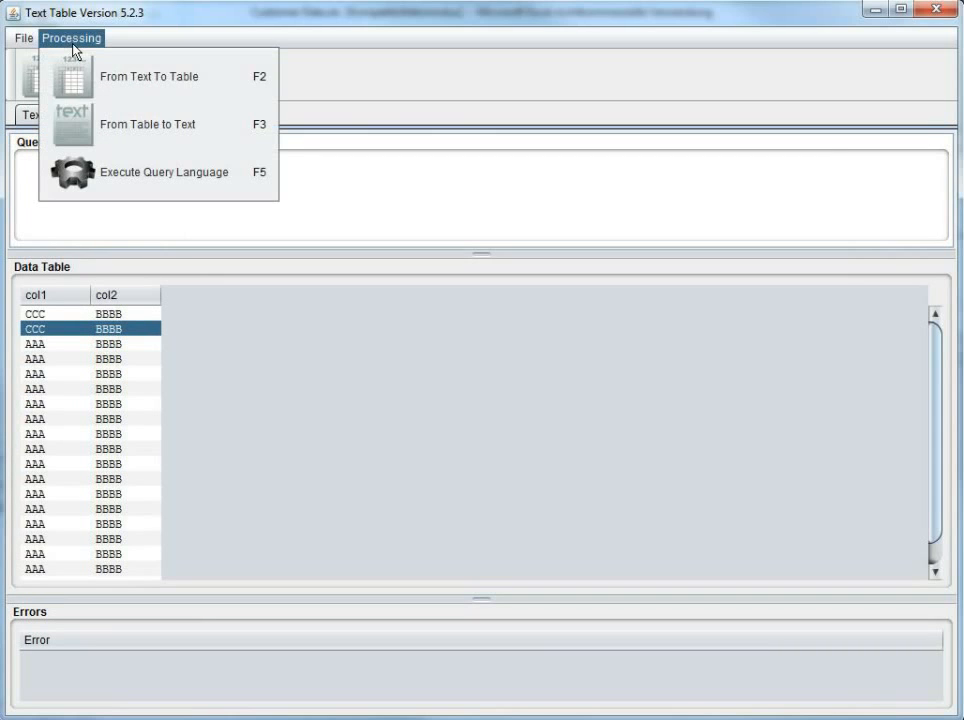
{"action": "left_click", "coordinate": [170, 95]}
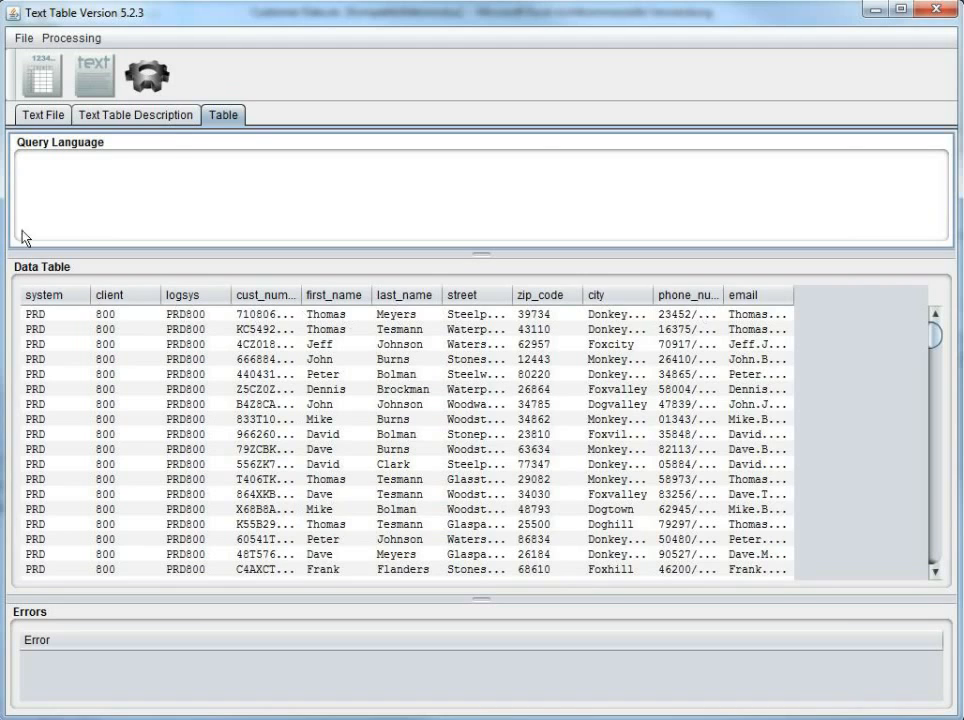
{"action": "left_click", "coordinate": [40, 116]}
{"action": "left_click", "coordinate": [222, 115]}
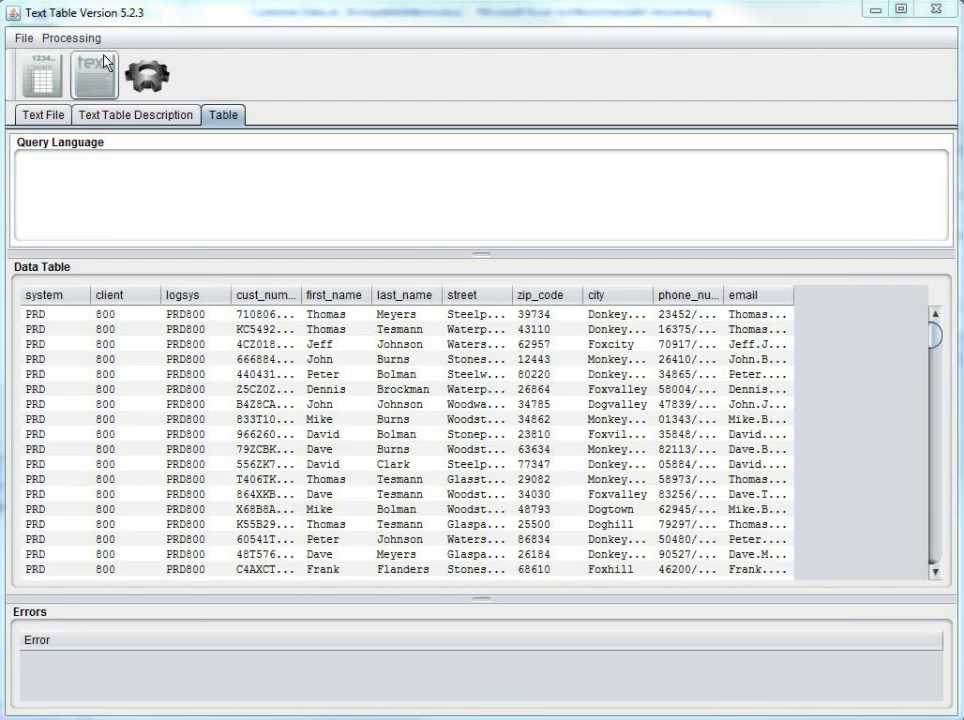
Step: Load the saved interface file description customer-data-structure-description.txttab into the structure description
{"action": "left_click", "coordinate": [110, 112]}
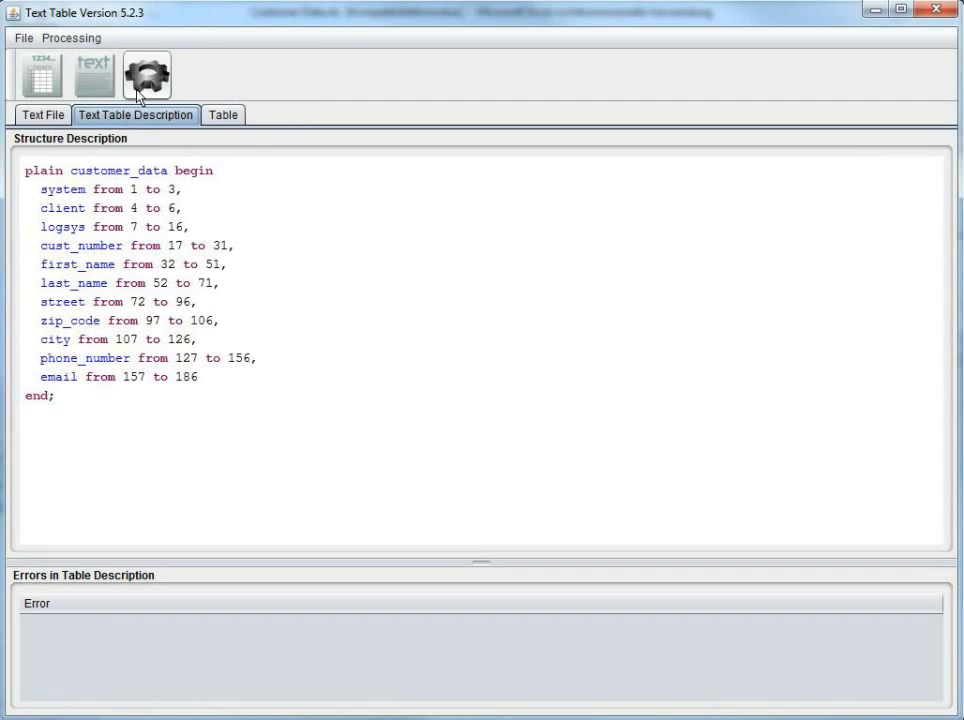
{"action": "left_click", "coordinate": [22, 40]}
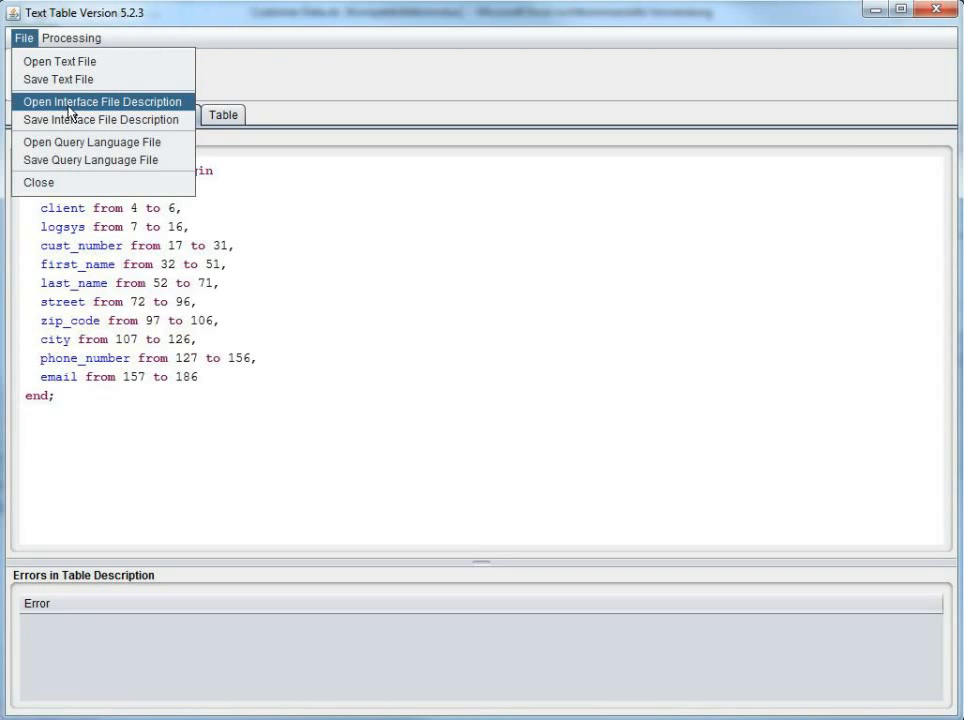
{"action": "left_click", "coordinate": [70, 103]}
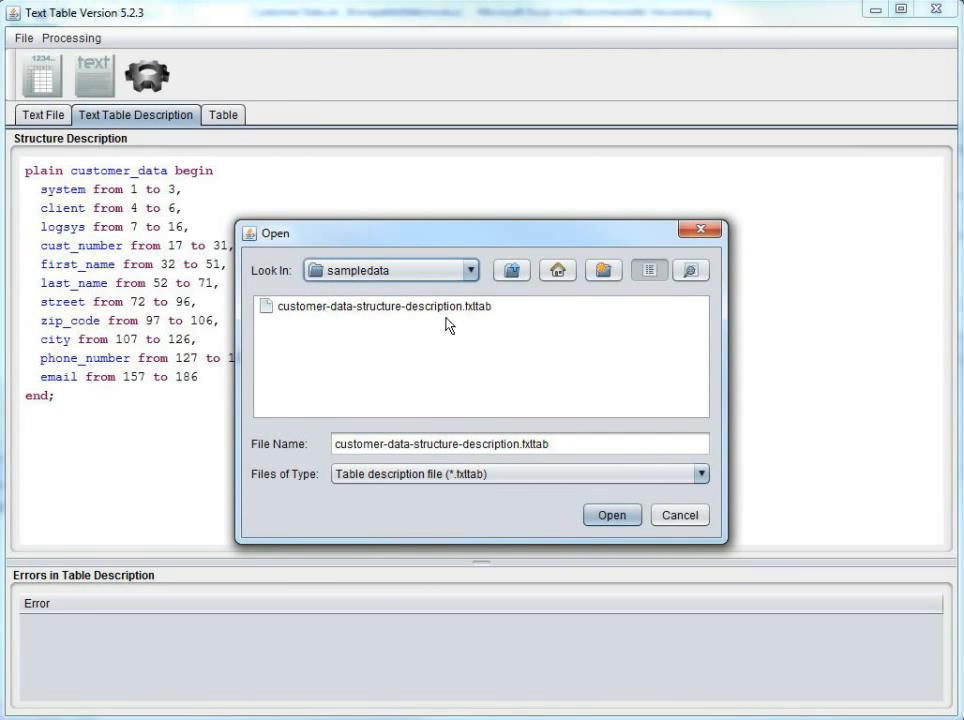
{"action": "double_click", "coordinate": [370, 308]}
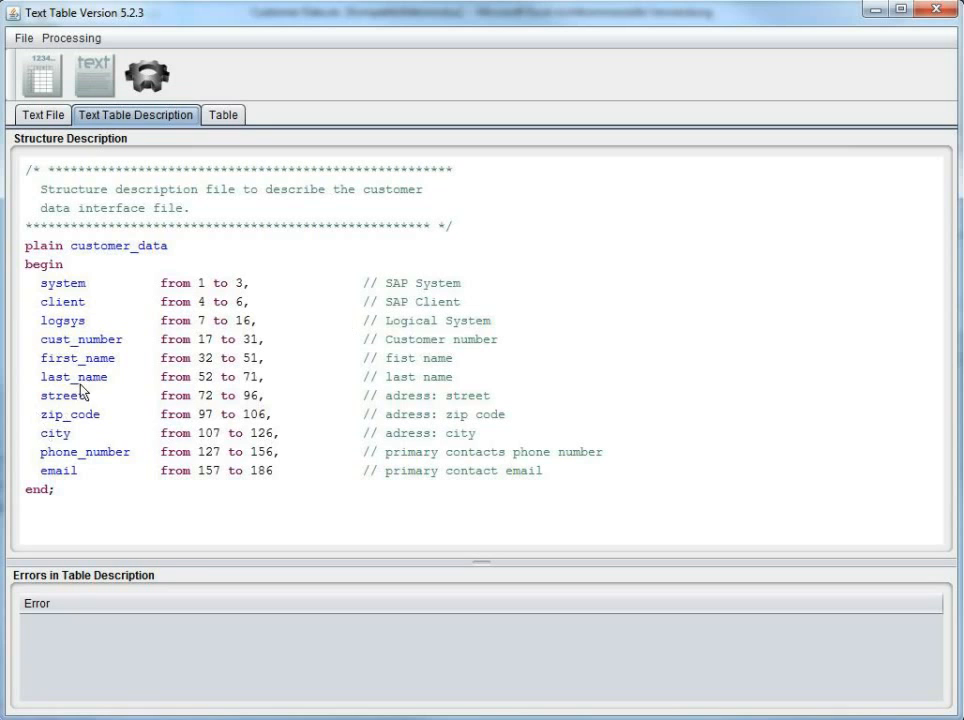
Step: Convert the customer text into the data table, widen the email column, and compare the table with the structure description and text file
{"action": "left_click", "coordinate": [223, 115]}
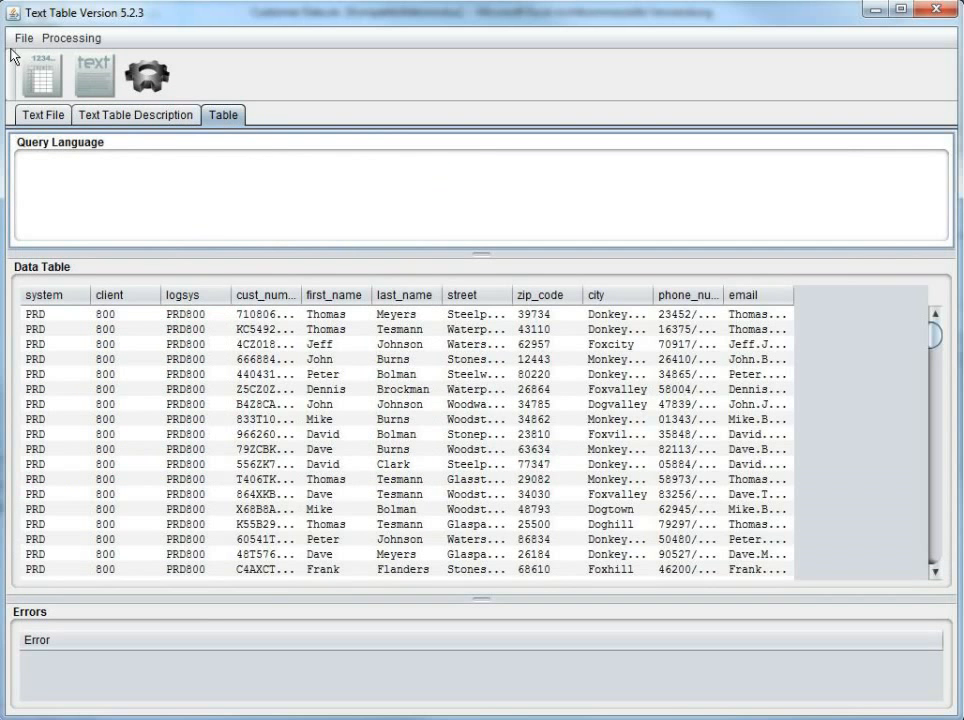
{"action": "left_click", "coordinate": [45, 38]}
{"action": "left_click", "coordinate": [70, 76]}
{"action": "left_click_drag", "start_coordinate": [792, 303], "coordinate": [862, 303]}
{"action": "left_click", "coordinate": [135, 116]}
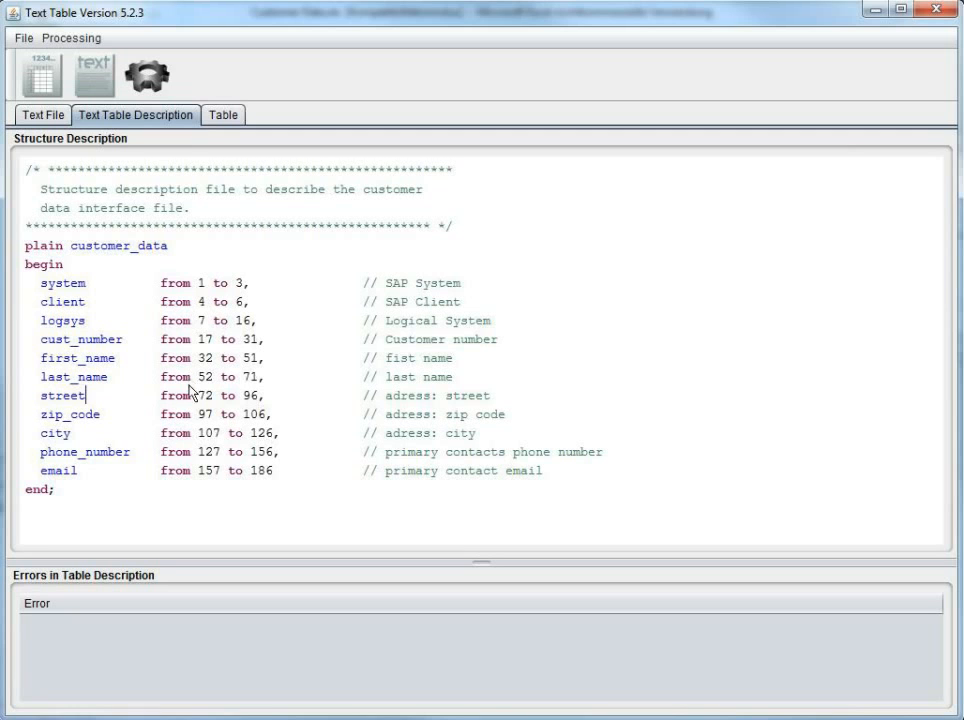
{"action": "left_click", "coordinate": [43, 114]}
{"action": "left_click", "coordinate": [228, 114]}
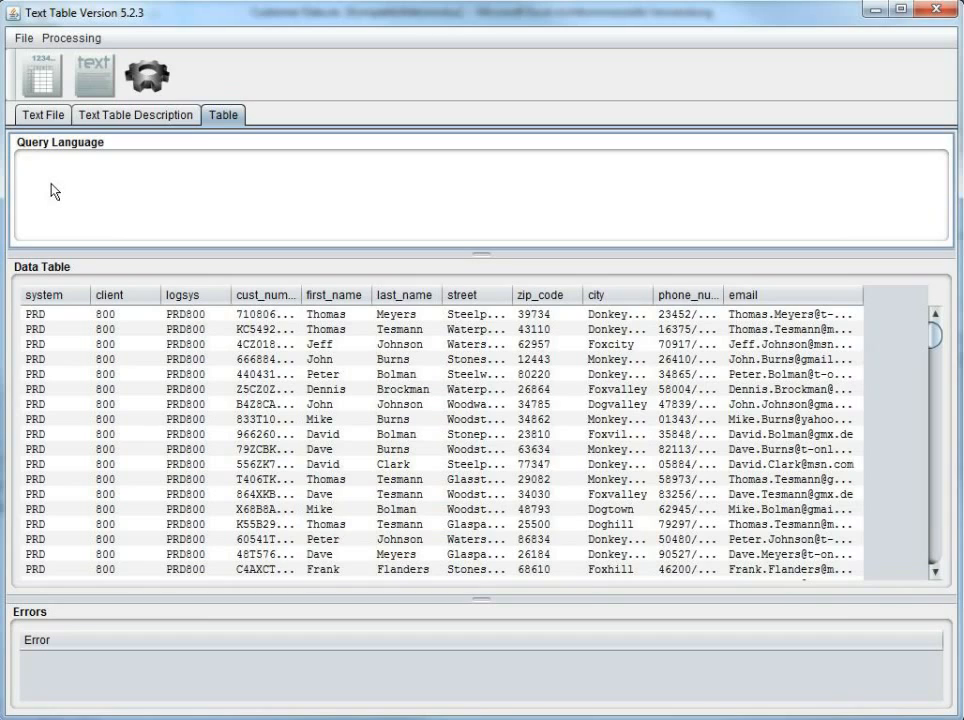
Step: Write and execute a select * query that filters the table by one customer first name in the first_name column
{"action": "type", "text": "selec"}
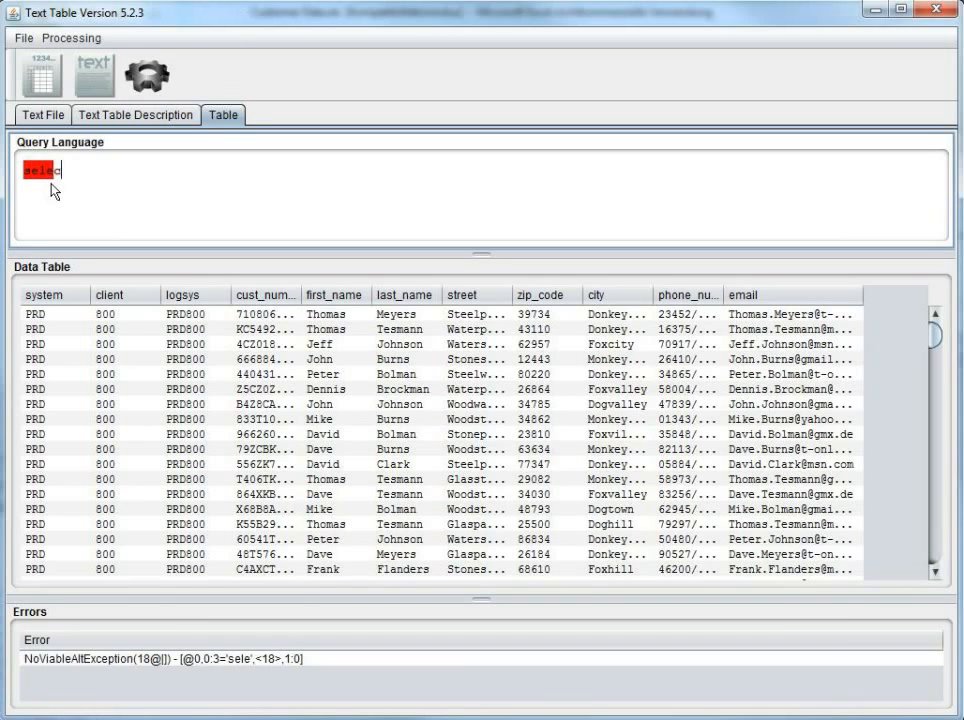
{"action": "type", "text": "t * where "}
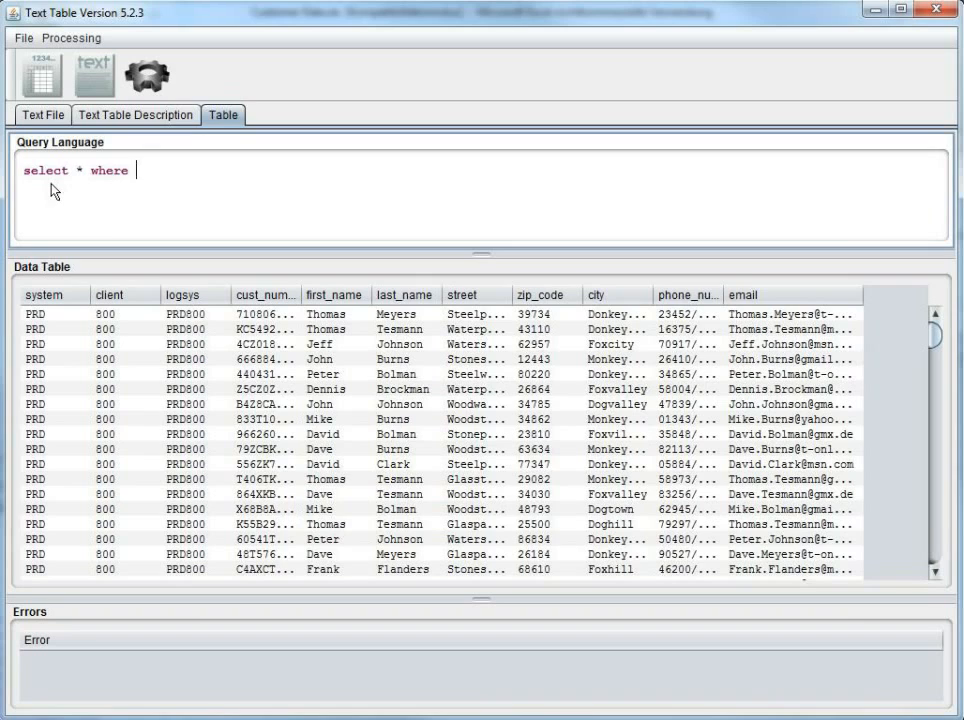
{"action": "type", "text": "first_name = \"Thoams\""}
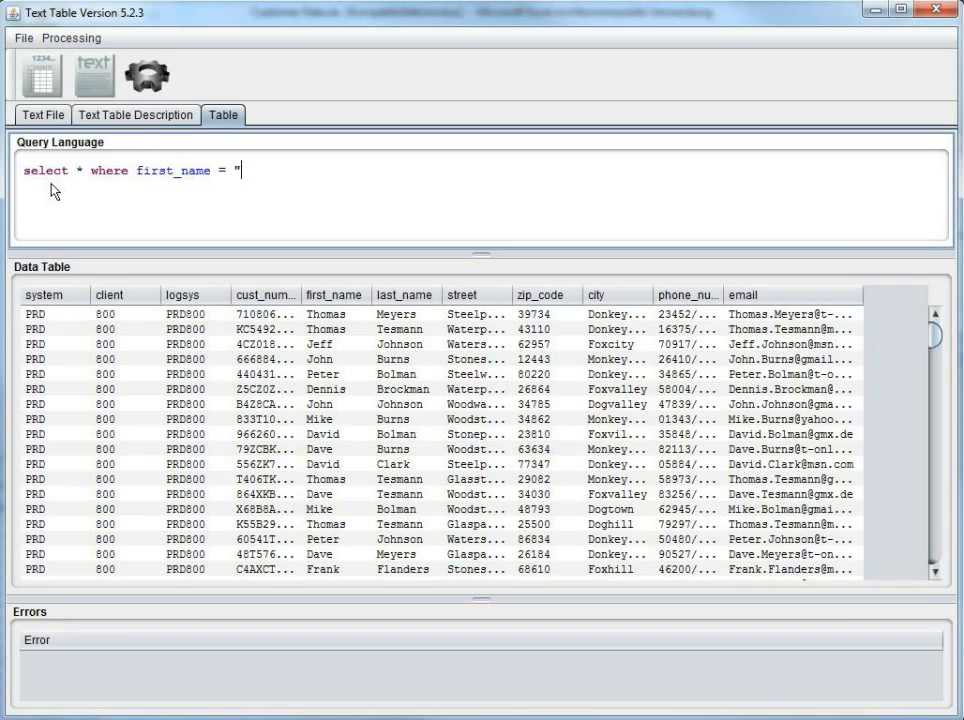
{"action": "key", "text": "BackSpace"}
{"action": "key", "text": "BackSpace"}
{"action": "key", "text": "BackSpace"}
{"action": "key", "text": "BackSpace"}
{"action": "type", "text": "mas\""}
{"action": "left_click", "coordinate": [70, 36]}
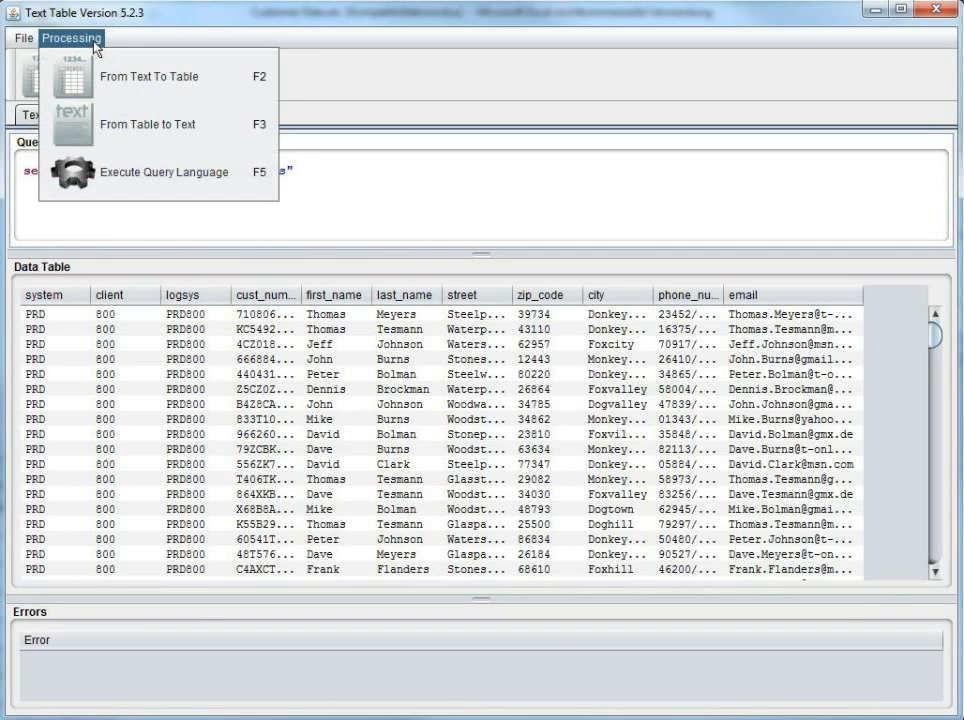
{"action": "left_click", "coordinate": [77, 170]}
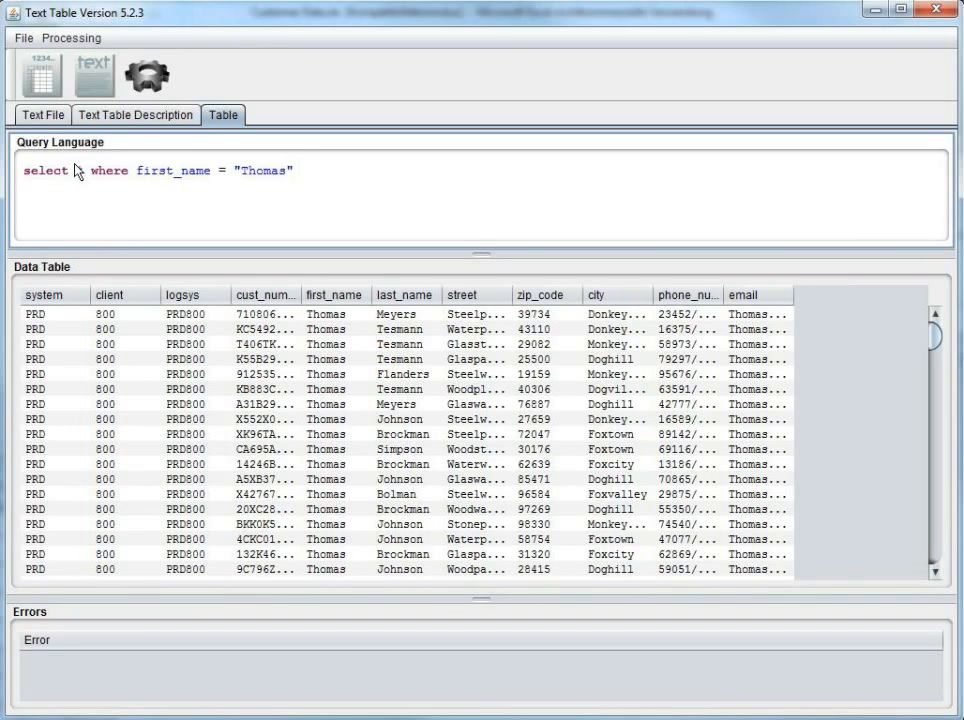
Step: Append the operator and to the query's first_name condition, and widen the email column to show full addresses
{"action": "type", "text": "and"}
{"action": "key", "text": "BackSpace"}
{"action": "key", "text": "BackSpace"}
{"action": "key", "text": "BackSpace"}
{"action": "key", "text": "BackSpace"}
{"action": "type", "text": "or"}
{"action": "key", "text": "BackSpace"}
{"action": "key", "text": "BackSpace"}
{"action": "type", "text": "and"}
{"action": "left_click_drag", "start_coordinate": [793, 304], "coordinate": [930, 304]}
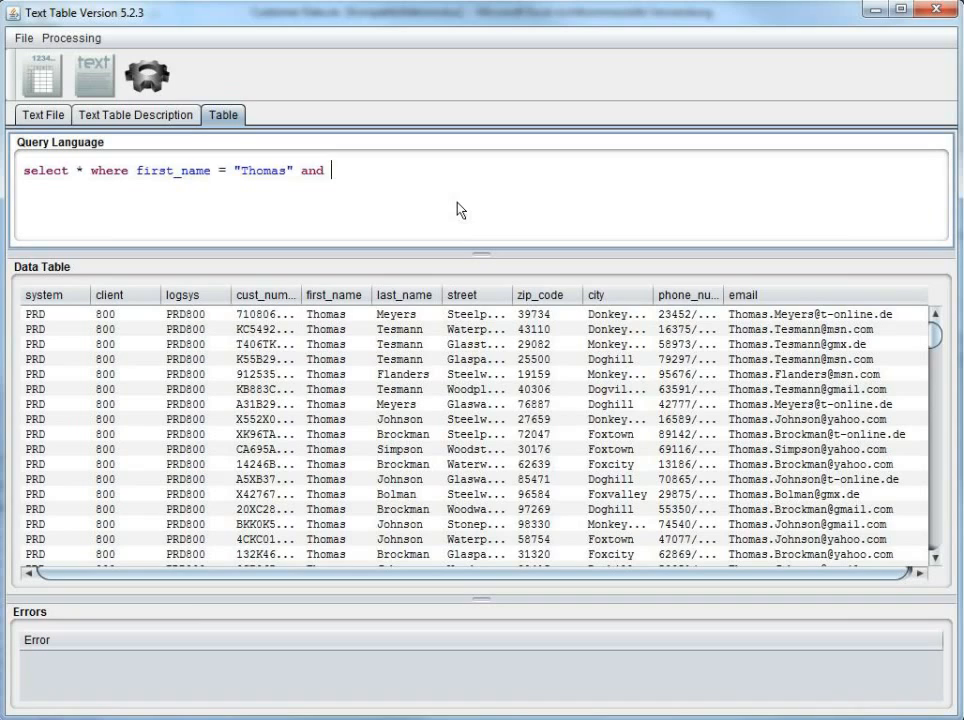
Step: Complete the query with the condition email matches ".*gmail" and execute it
{"action": "type", "text": "email matches \".*"}
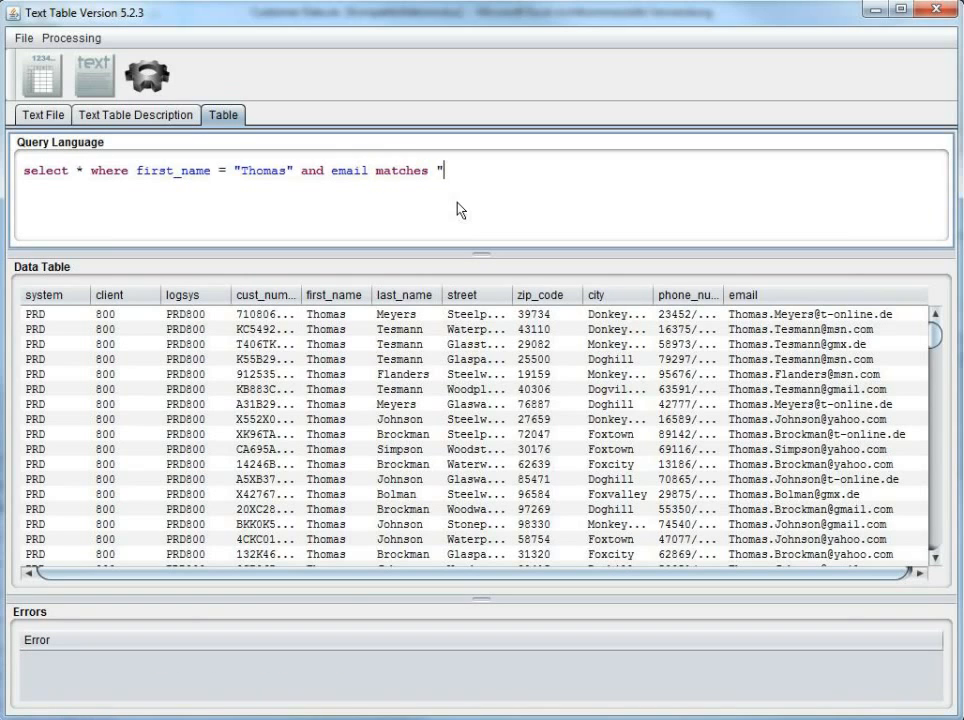
{"action": "type", "text": "gmail\""}
{"action": "left_click_drag", "start_coordinate": [381, 181], "coordinate": [508, 181]}
{"action": "left_click", "coordinate": [389, 179]}
{"action": "left_click", "coordinate": [72, 38]}
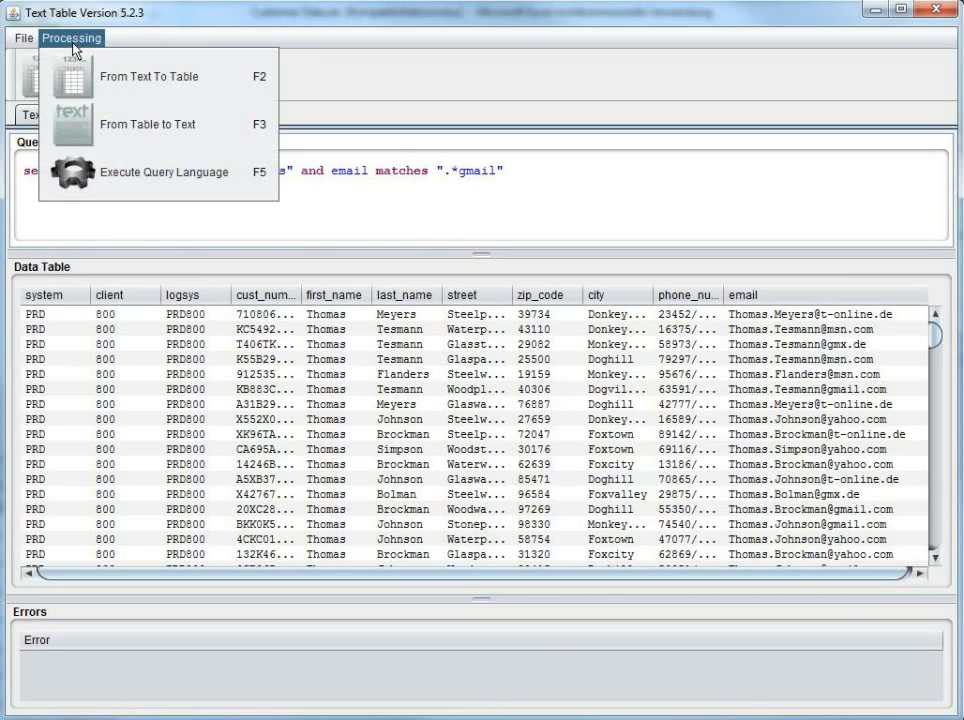
{"action": "left_click", "coordinate": [112, 172]}
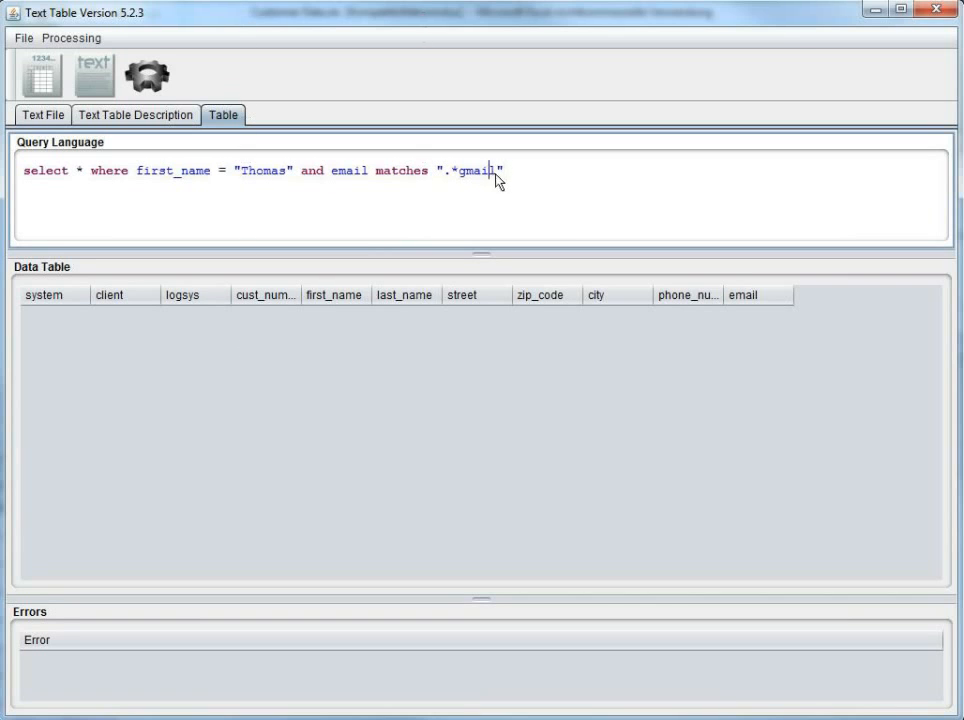
Step: Correct the email pattern to ".*gmail.com", run the query, and widen the email column to review the matching rows
{"action": "type", "text": ".com"}
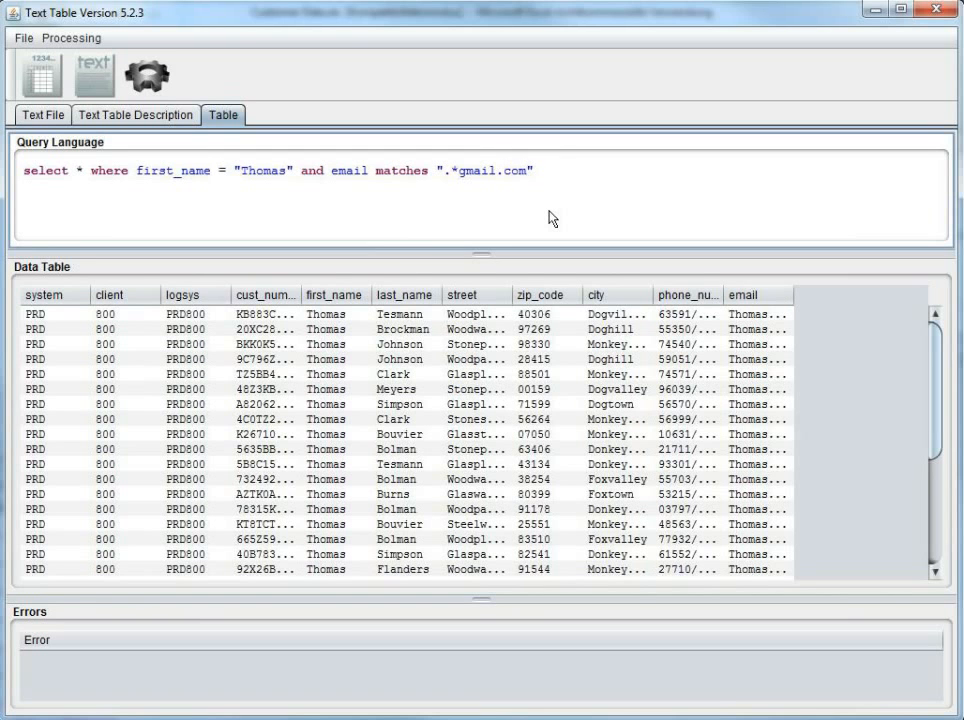
{"action": "left_click_drag", "start_coordinate": [793, 296], "coordinate": [955, 312]}
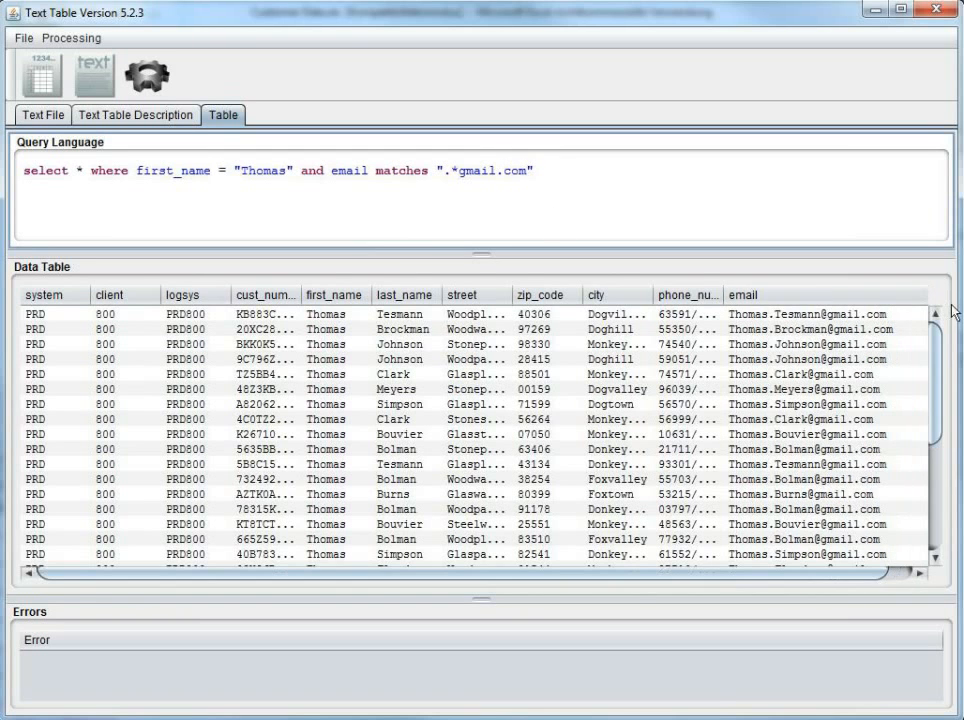
{"action": "left_click", "coordinate": [828, 419]}
{"action": "scroll", "coordinate": [828, 413], "scroll_direction": "down", "scroll_amount": 5}
{"action": "scroll", "coordinate": [828, 413], "scroll_direction": "up", "scroll_amount": 5}
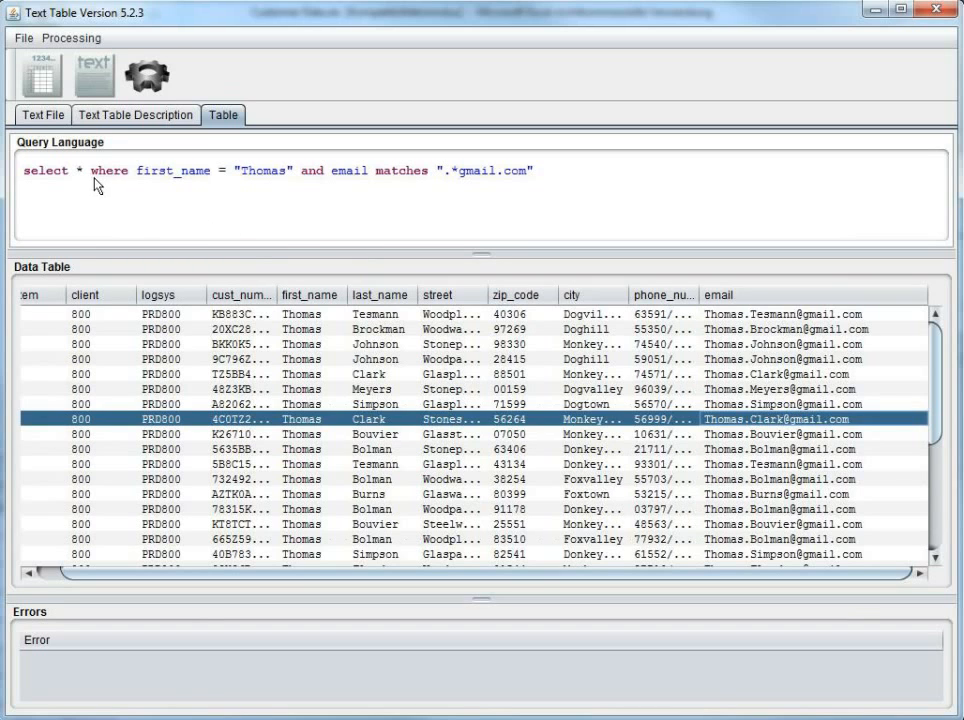
Step: Remove the where clause from the query and run select * to list all customers
{"action": "left_click_drag", "start_coordinate": [88, 178], "coordinate": [729, 189]}
{"action": "key", "text": "BackSpace"}
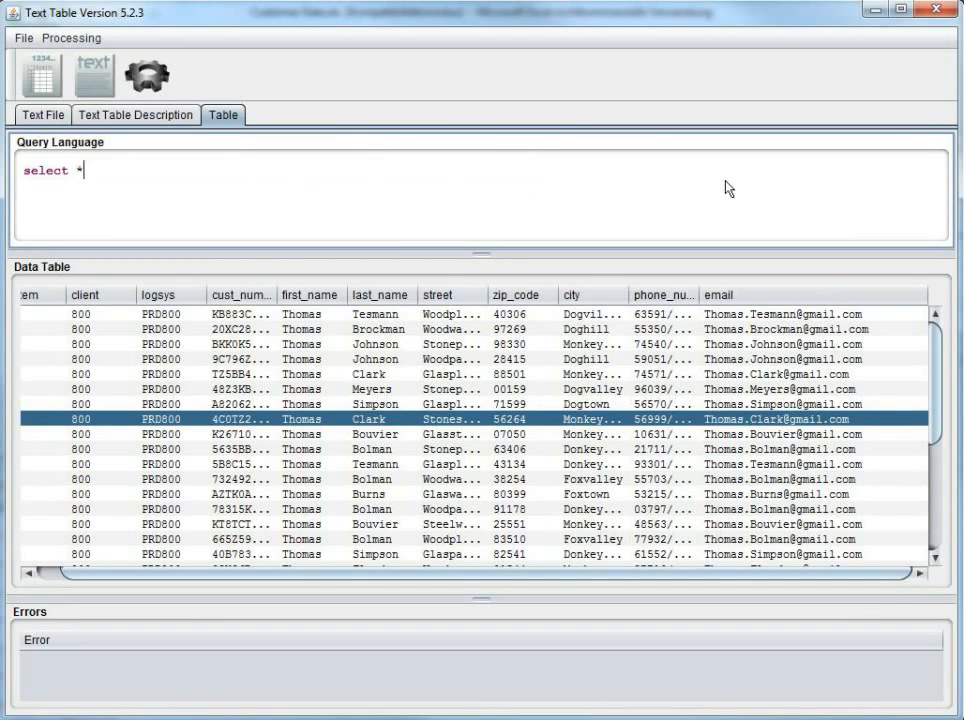
{"action": "key", "text": "ctrl+Return"}
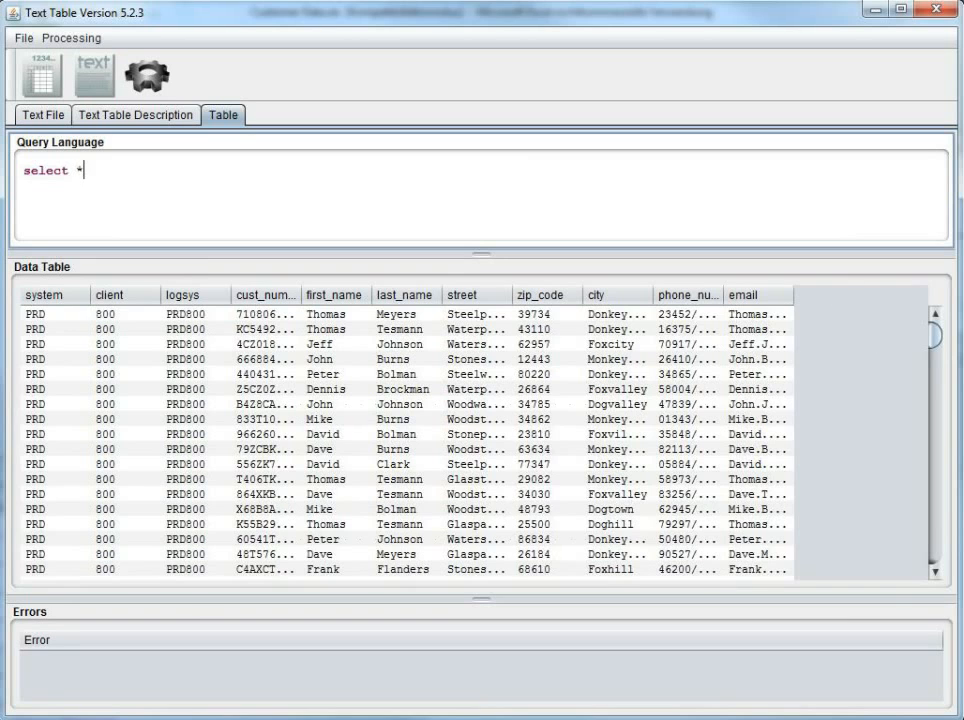
{"action": "left_click_drag", "start_coordinate": [936, 337], "coordinate": [958, 305]}
Step: Replace the asterisk with the columns system, client, street and run the query
{"action": "key", "text": "BackSpace"}
{"action": "type", "text": "system, client, "}
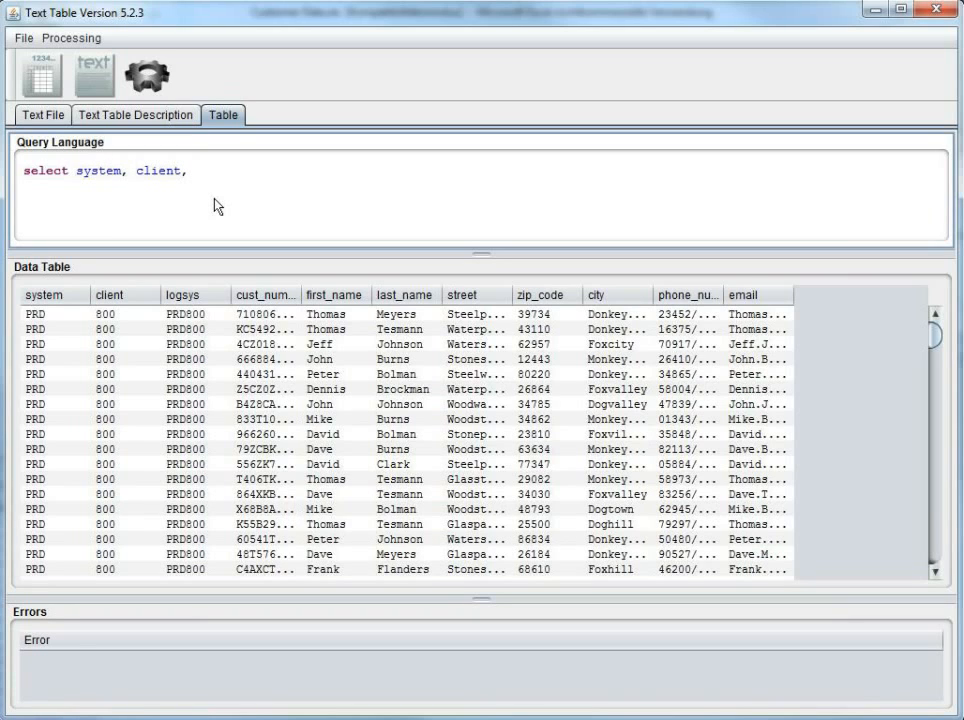
{"action": "type", "text": "street"}
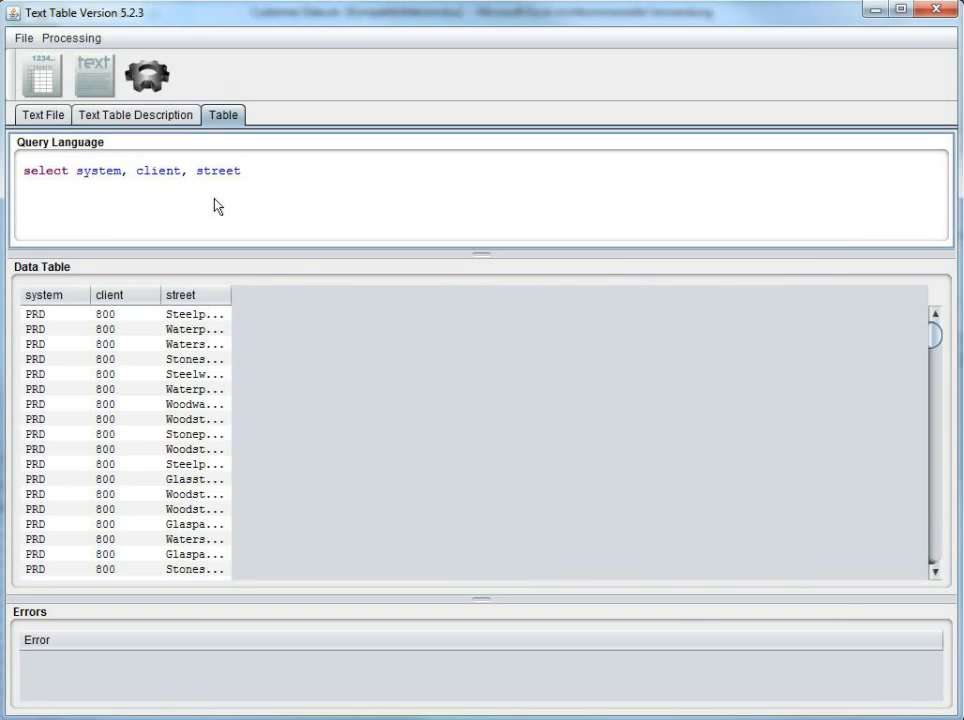
Step: Try to extend the column query with a where clause after street
{"action": "type", "text": " from"}
{"action": "key", "text": "BackSpace"}
{"action": "key", "text": "BackSpace"}
{"action": "key", "text": "BackSpace"}
{"action": "key", "text": "BackSpace"}
{"action": "key", "text": "BackSpace"}
{"action": "type", "text": "where"}
Step: Change the query back to select *, execute it, and widen the email column
{"action": "left_click_drag", "start_coordinate": [333, 189], "coordinate": [82, 187]}
{"action": "key", "text": "BackSpace"}
{"action": "type", "text": "*"}
{"action": "left_click", "coordinate": [146, 74]}
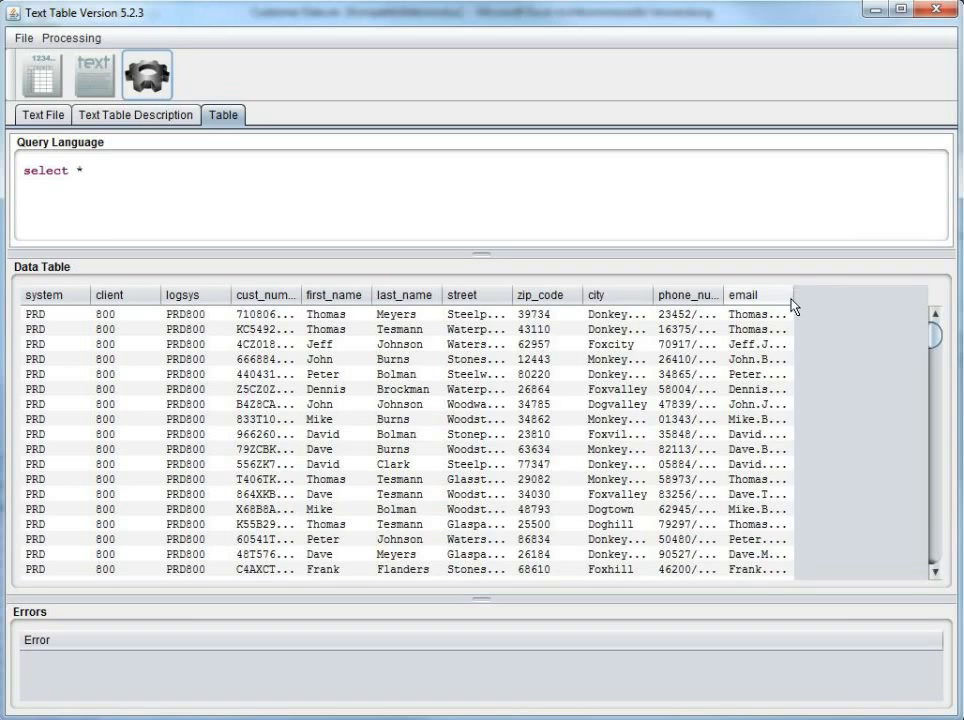
{"action": "double_click", "coordinate": [791, 298]}
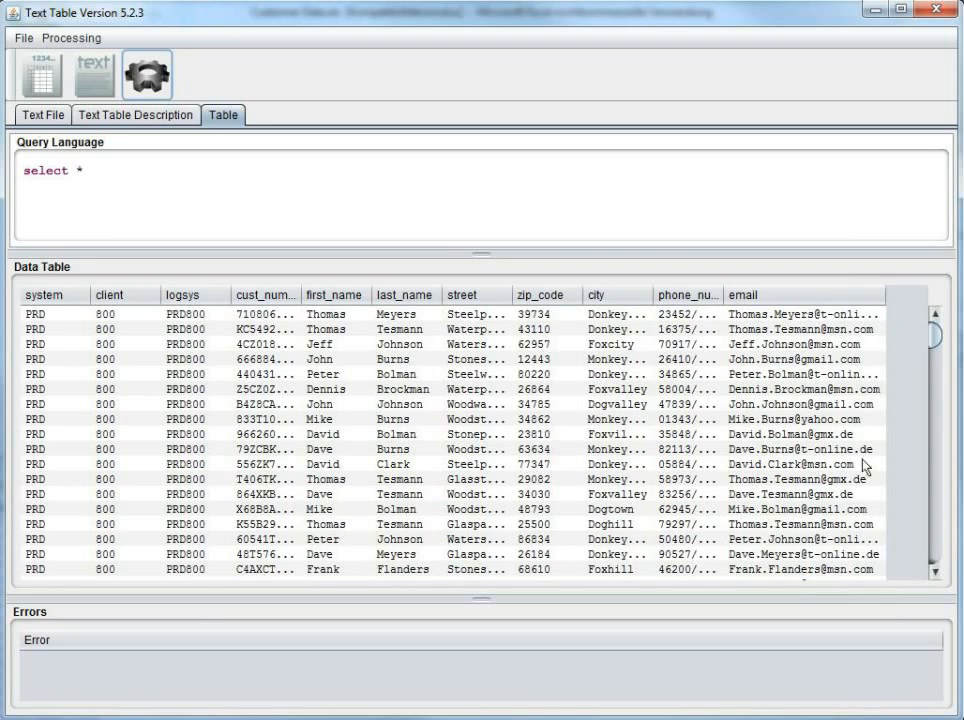
Step: Clear the query and begin an update statement with update set email = lower_case(
{"action": "left_click_drag", "start_coordinate": [189, 183], "coordinate": [18, 165]}
{"action": "key", "text": "BackSpace"}
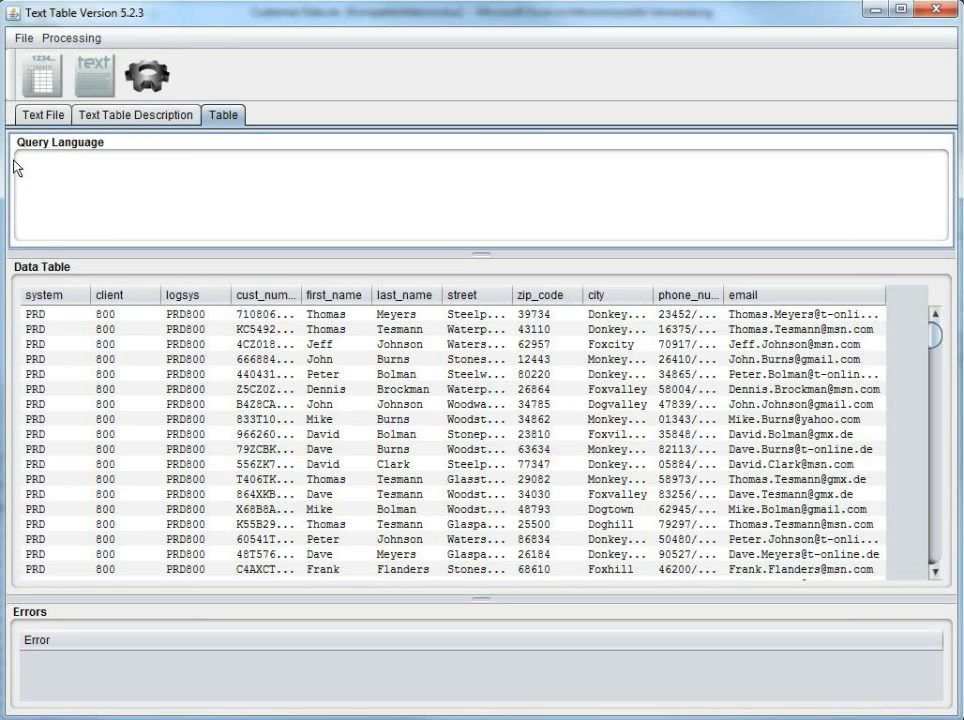
{"action": "type", "text": "update set em"}
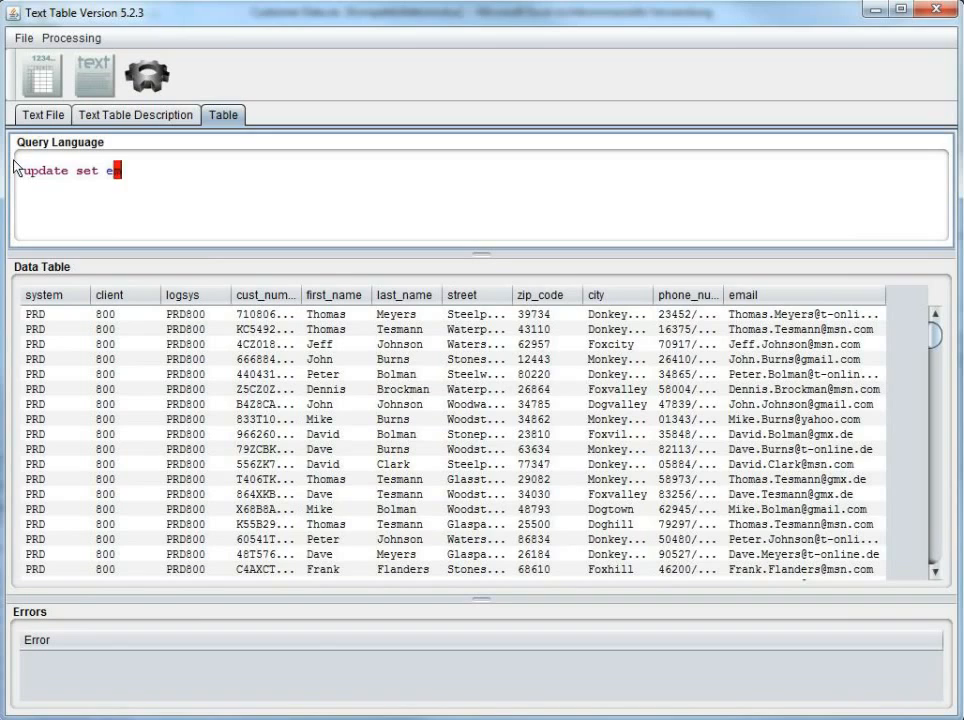
{"action": "type", "text": "ail = lower_case("}
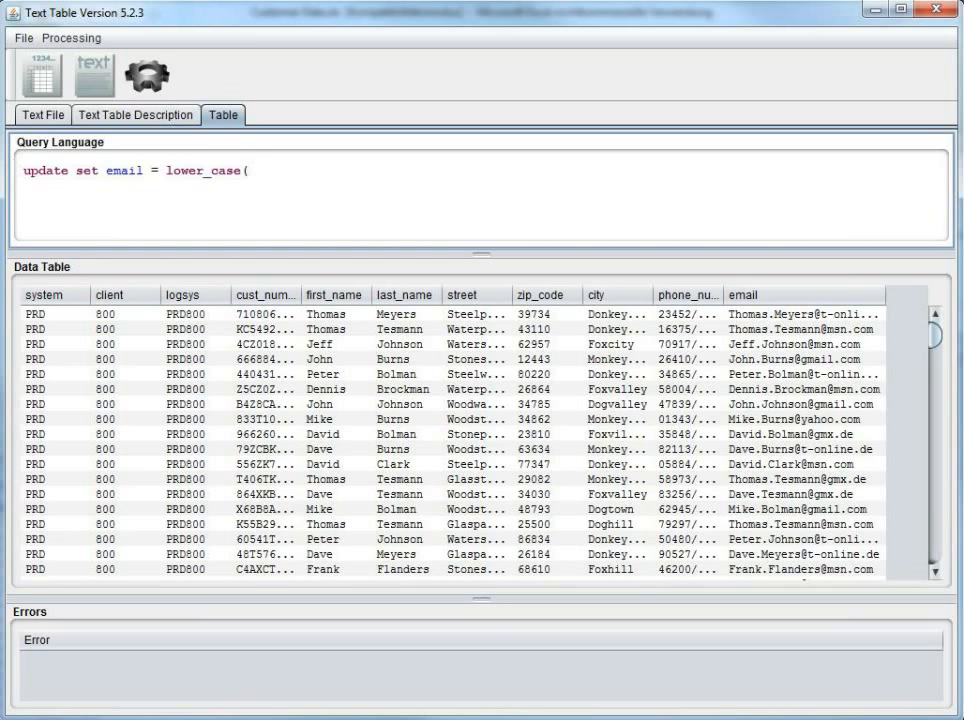
Step: Switch to the documentation folder in the file explorer and open TableQuery.html from TableQuery-Syntax
{"action": "key", "text": "alt+Tab"}
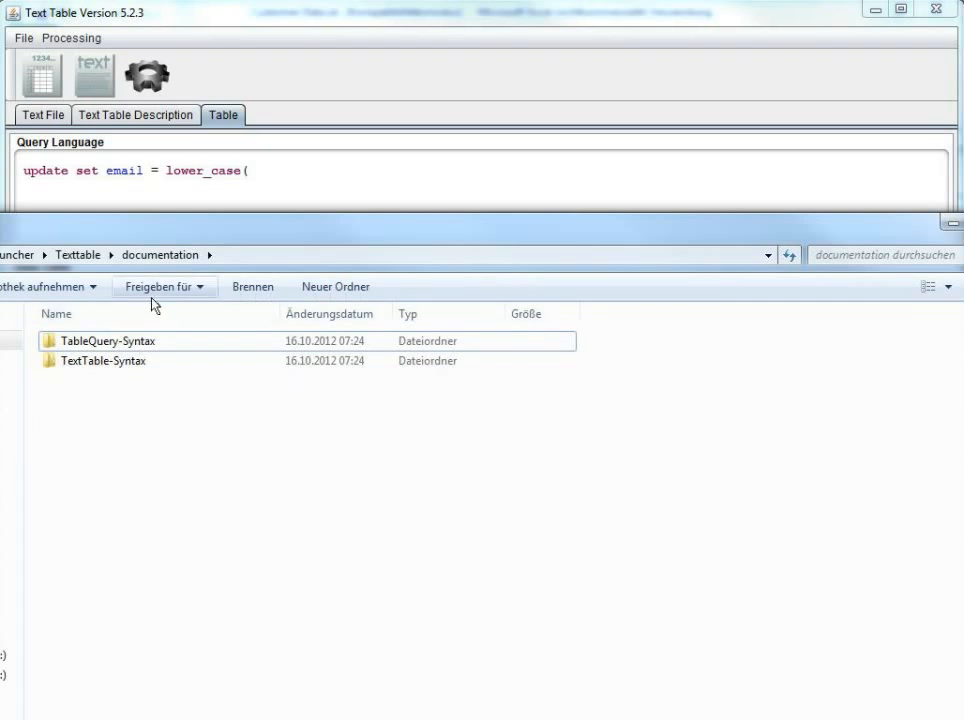
{"action": "left_click_drag", "start_coordinate": [160, 255], "coordinate": [156, 163]}
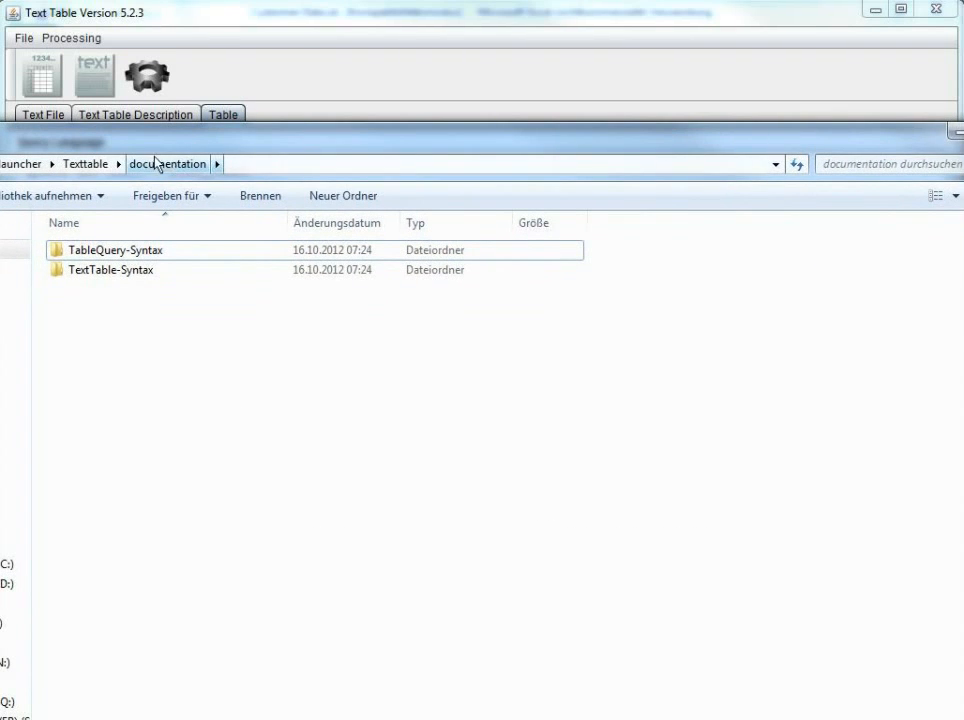
{"action": "double_click", "coordinate": [103, 256]}
{"action": "left_click", "coordinate": [101, 279]}
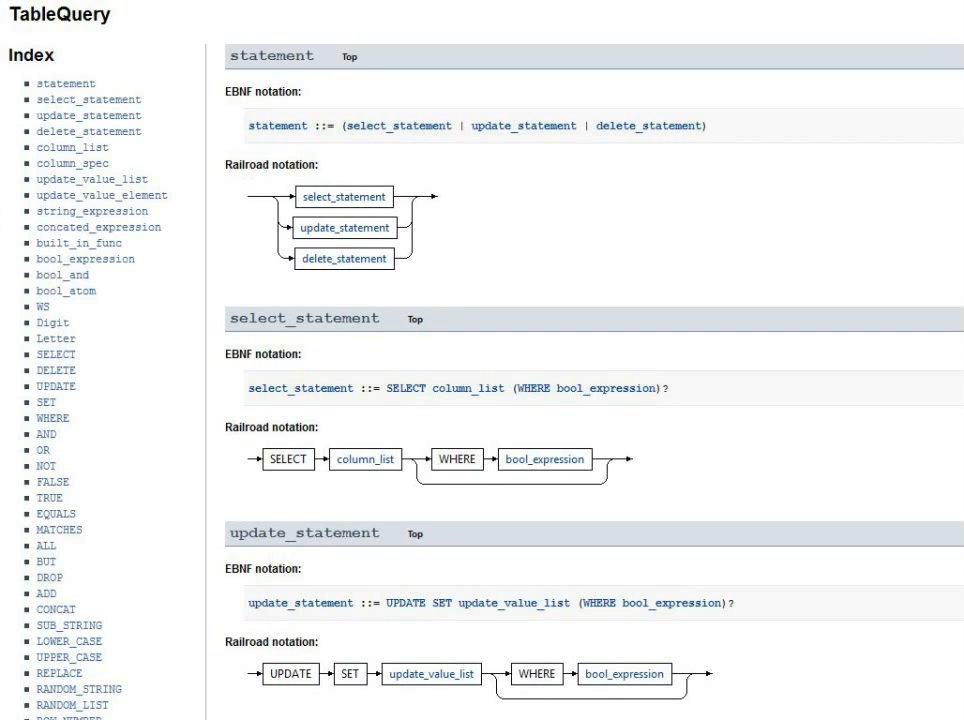
Step: Examine the update_statement syntax in the TableQuery documentation, following its elements down to the built-in functions, and leave the page
{"action": "scroll", "coordinate": [85, 125], "scroll_direction": "down", "scroll_amount": 5}
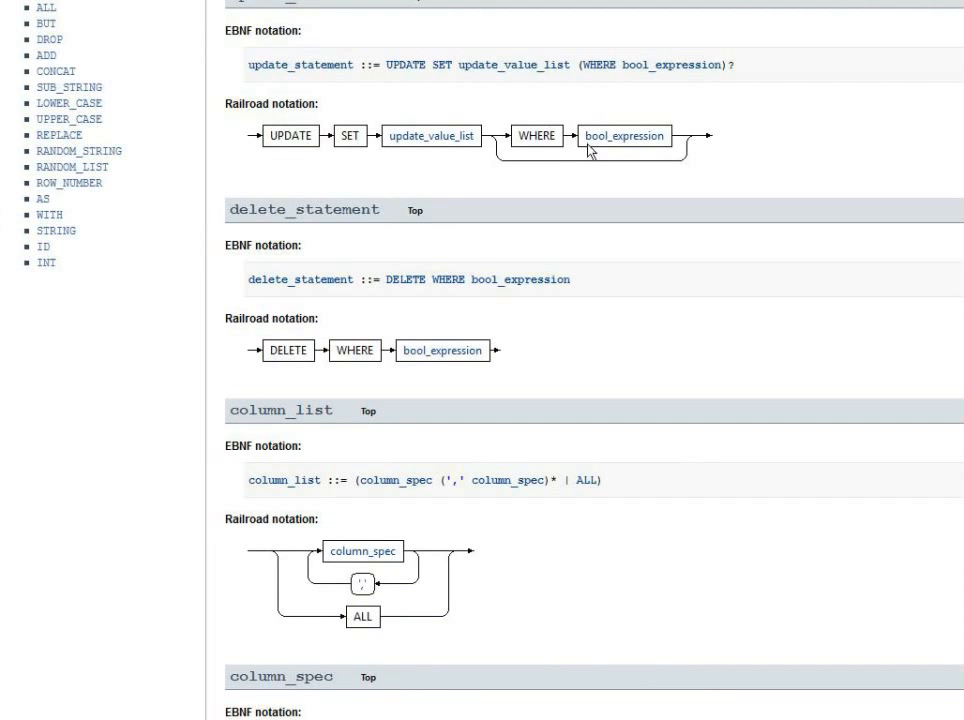
{"action": "left_click", "coordinate": [432, 140]}
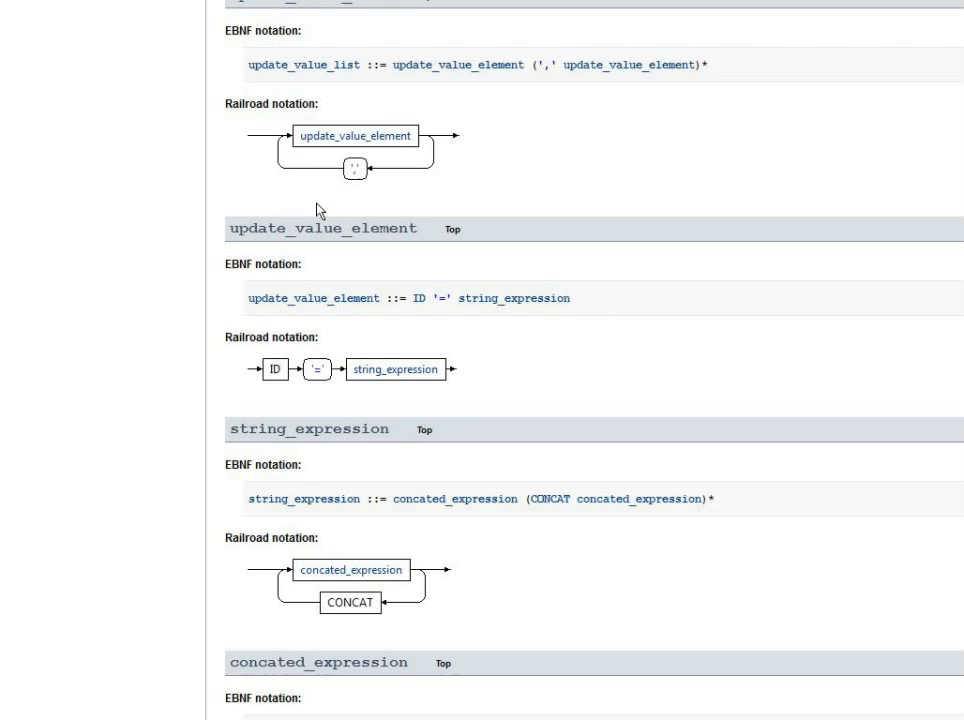
{"action": "left_click", "coordinate": [348, 148]}
{"action": "left_click", "coordinate": [396, 140]}
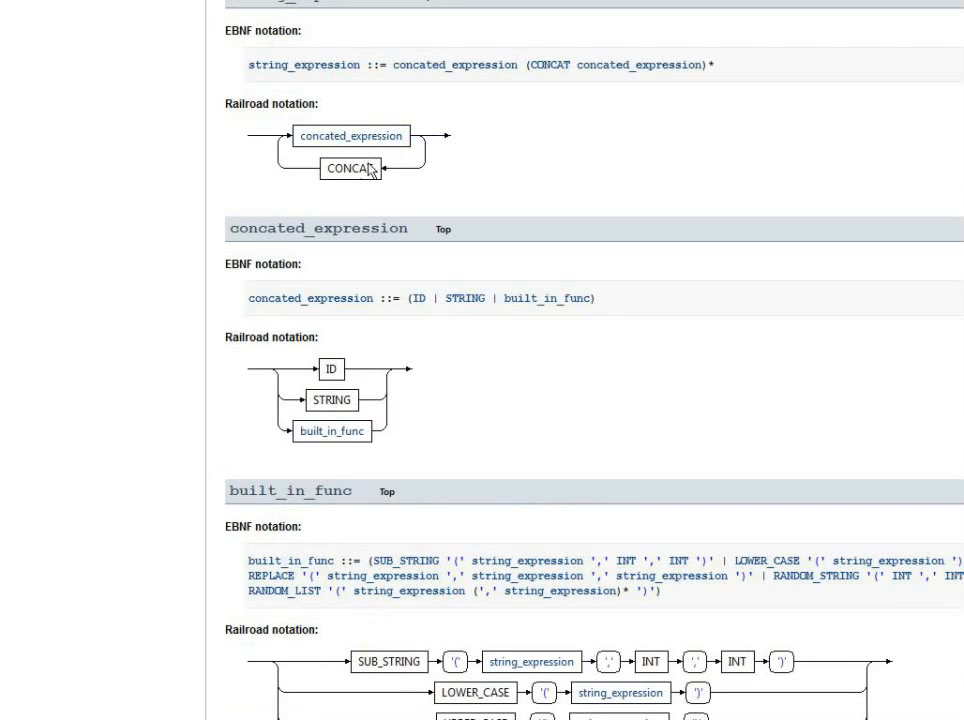
{"action": "left_click", "coordinate": [365, 140]}
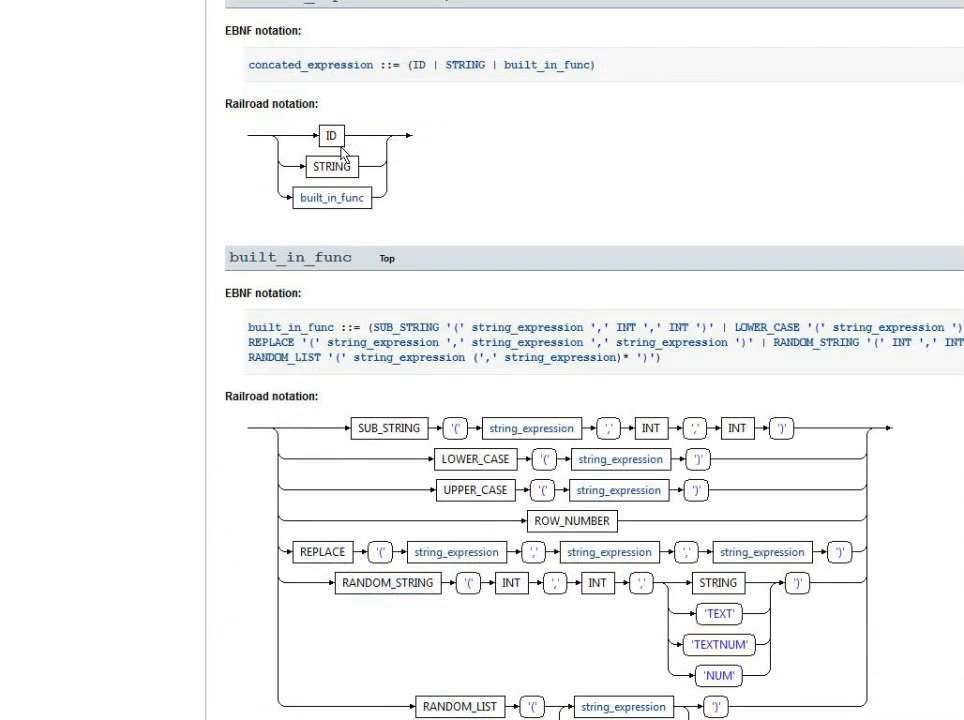
{"action": "left_click", "coordinate": [325, 198]}
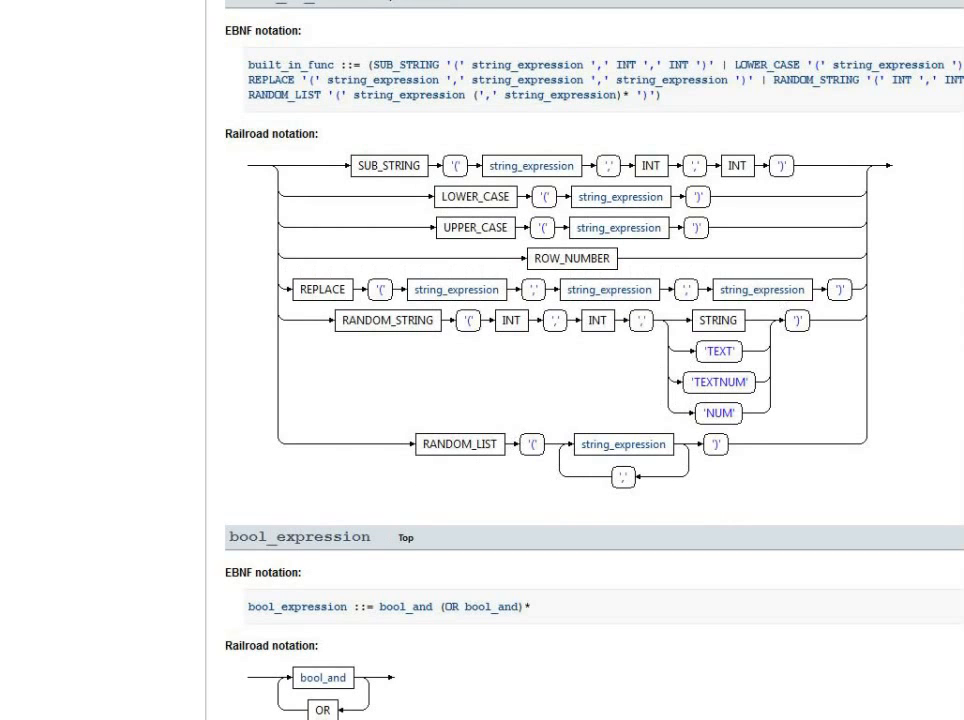
{"action": "left_click", "coordinate": [20, 719]}
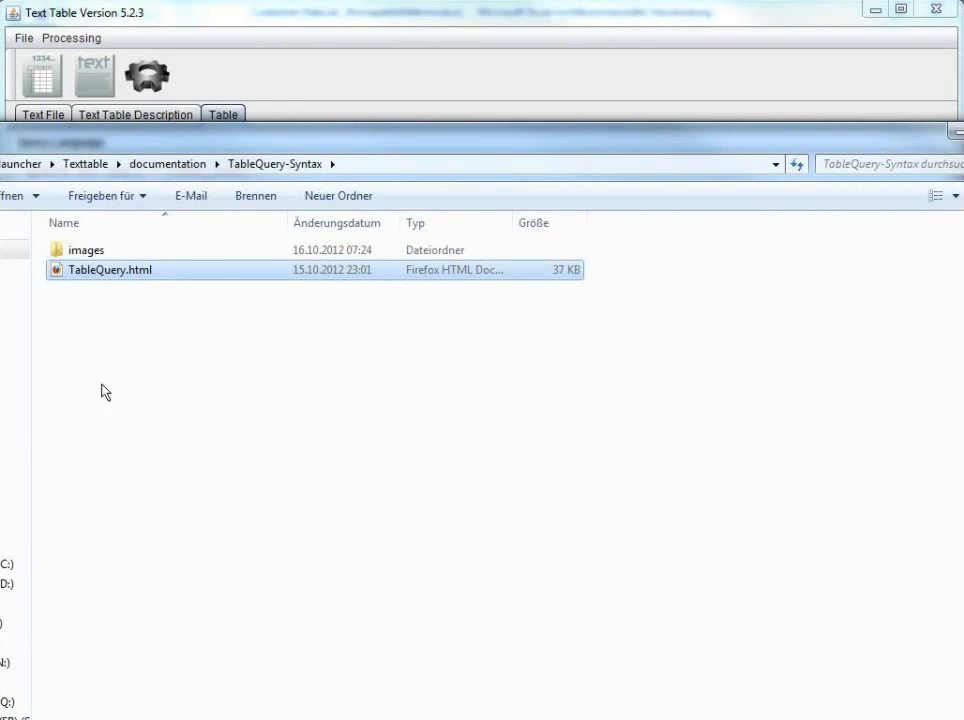
Step: Return to Text Table, complete the statement as update set email = lower_case(email), and execute it
{"action": "left_click", "coordinate": [310, 62]}
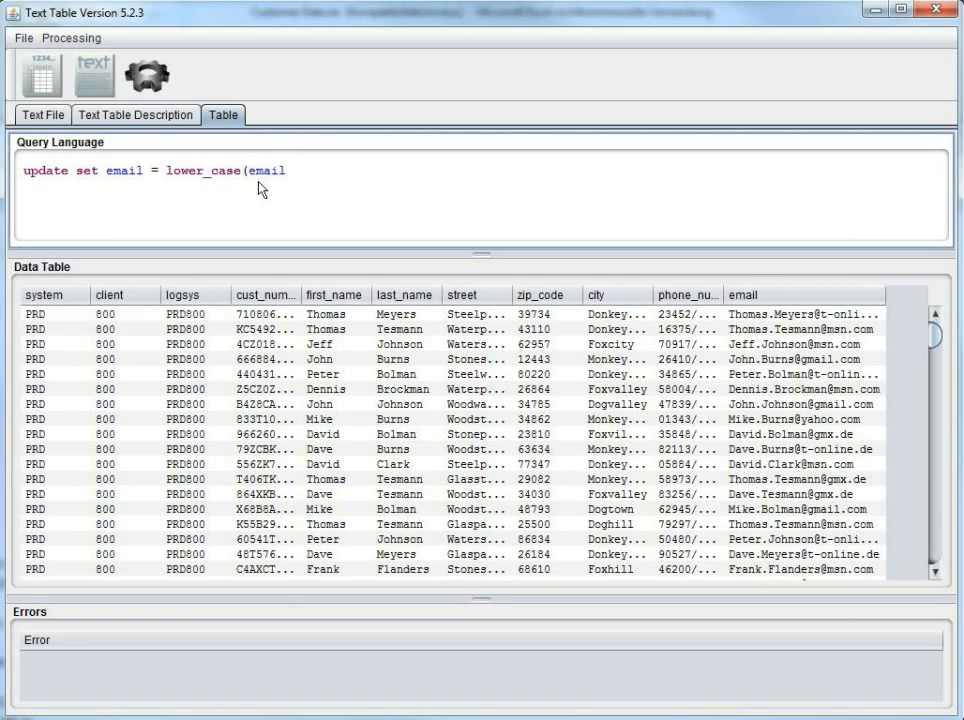
{"action": "type", "text": ")"}
{"action": "key", "text": "ctrl+Return"}
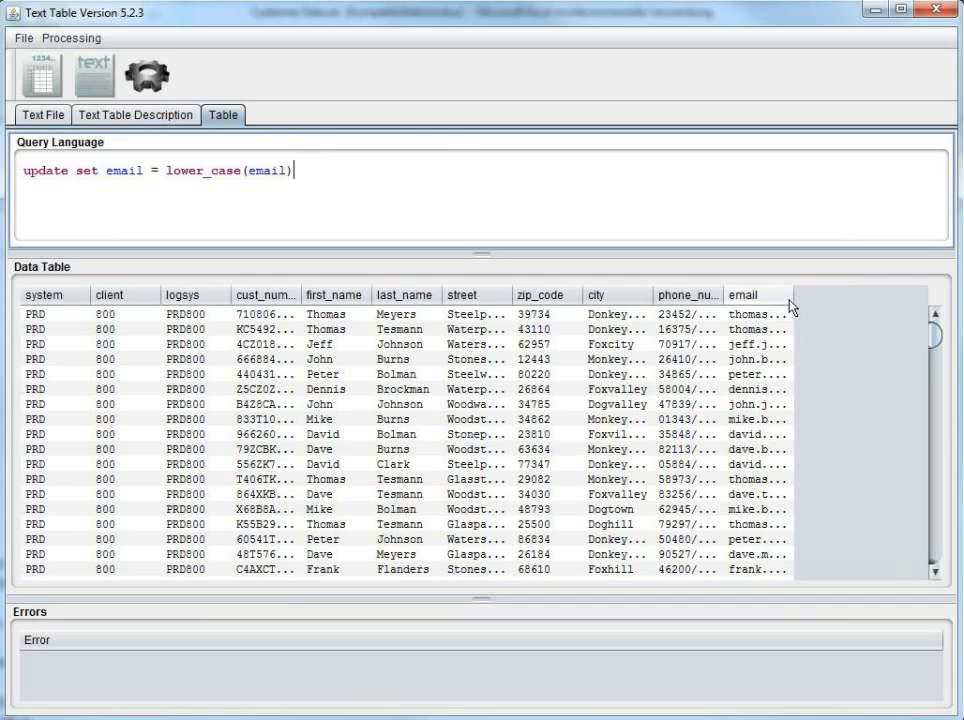
Step: Widen the email column to show full addresses, and replace the update assignment with system = "AAA", client="200"
{"action": "left_click_drag", "start_coordinate": [790, 305], "coordinate": [905, 312]}
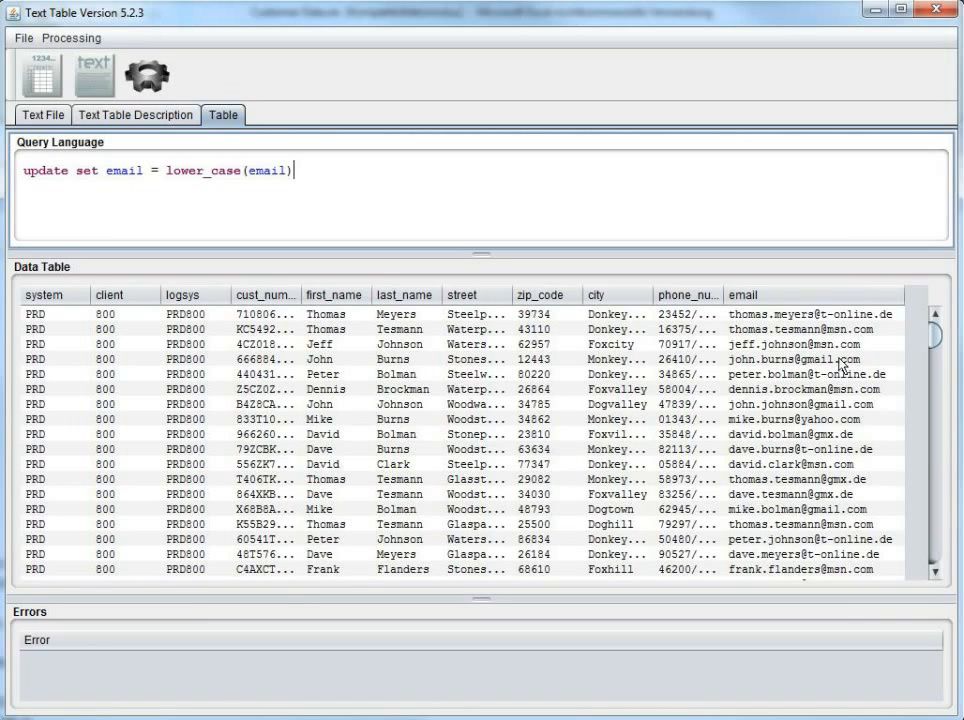
{"action": "left_click", "coordinate": [806, 507]}
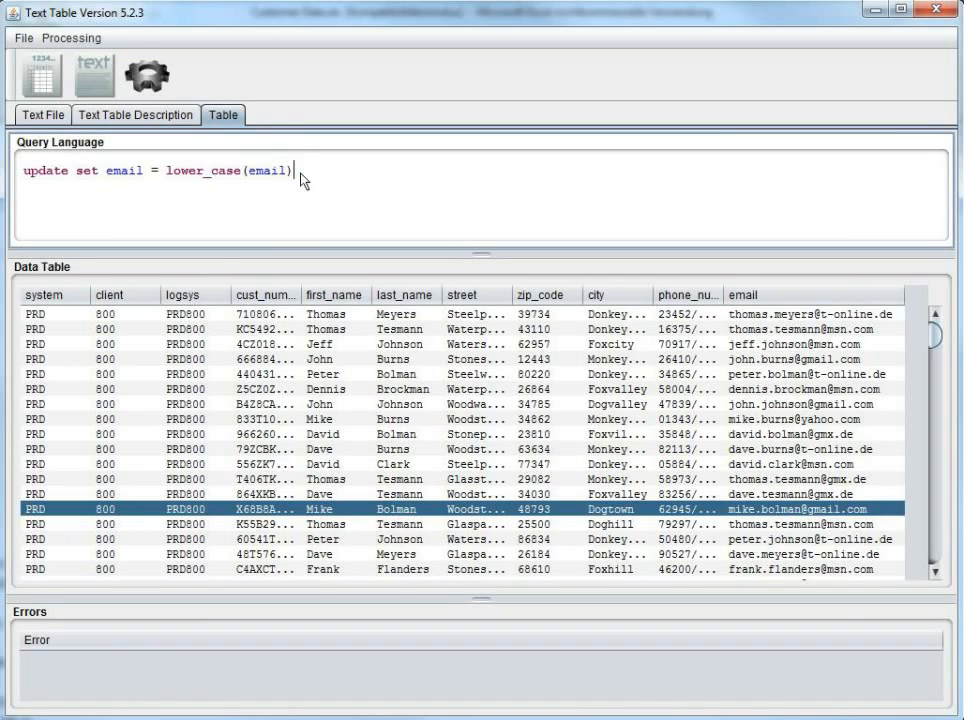
{"action": "left_click_drag", "start_coordinate": [296, 172], "coordinate": [107, 174]}
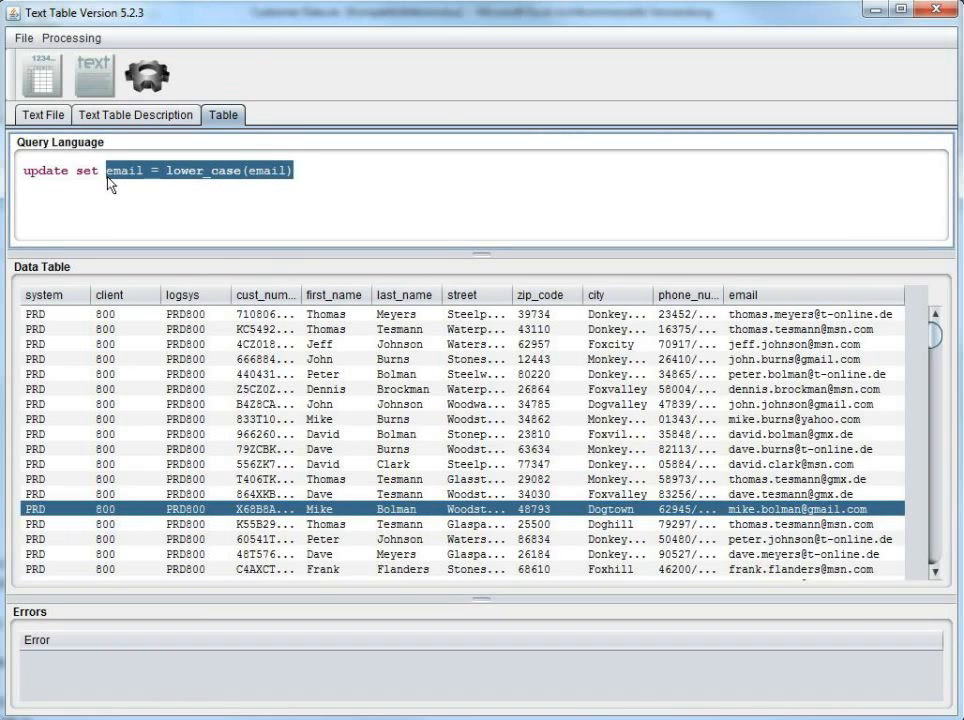
{"action": "type", "text": "s"}
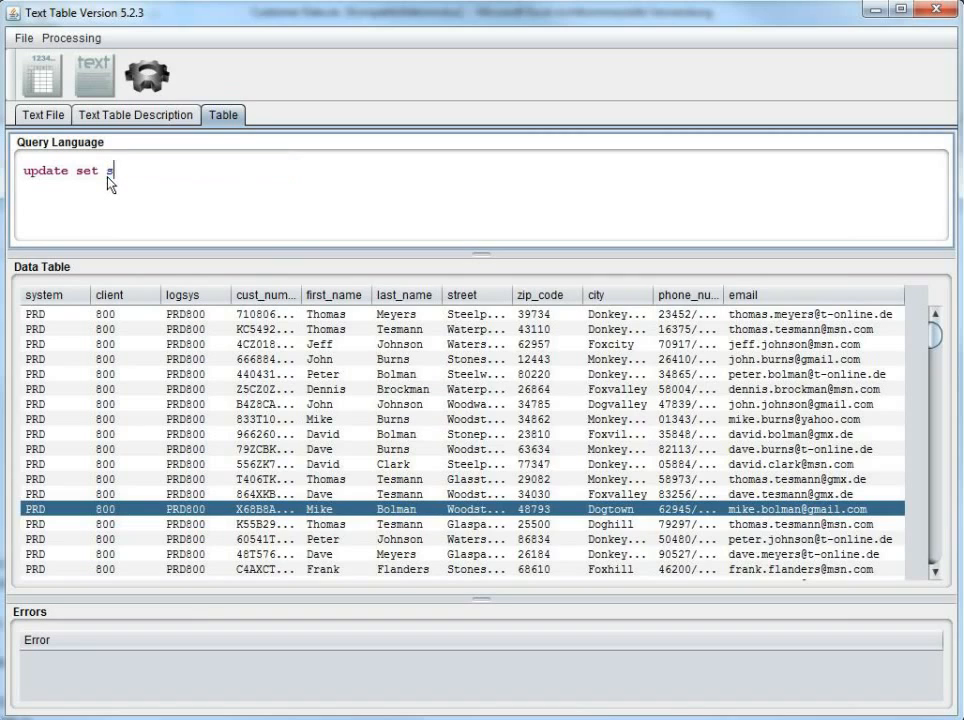
{"action": "type", "text": "ystem = \"AAA\", client"}
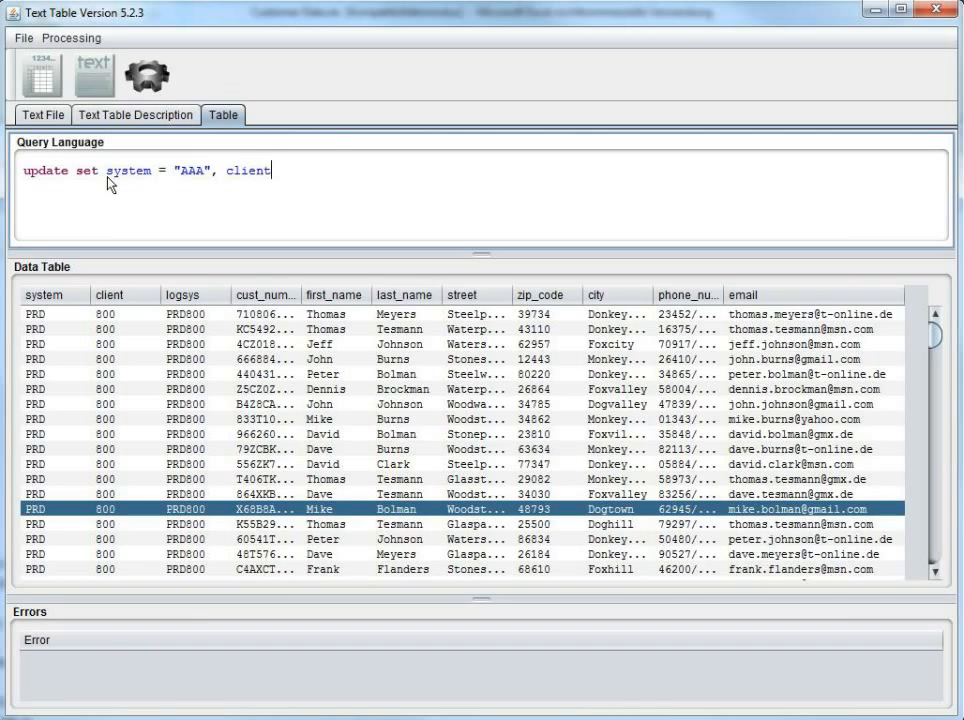
{"action": "type", "text": "=\"200\","}
Step: Add a third assignment, logsys = system || client, to the update statement
{"action": "type", "text": "system = \""}
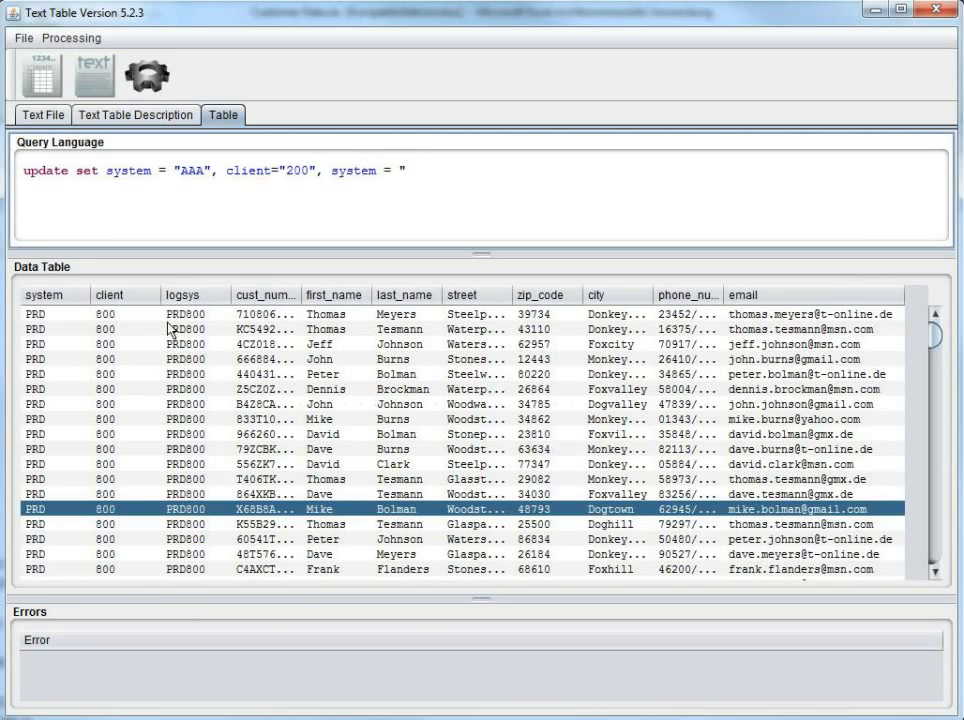
{"action": "key", "text": "BackSpace"}
{"action": "type", "text": "s"}
{"action": "key", "text": "BackSpace"}
{"action": "key", "text": "BackSpace"}
{"action": "key", "text": "BackSpace"}
{"action": "key", "text": "BackSpace"}
{"action": "key", "text": "BackSpace"}
{"action": "key", "text": "BackSpace"}
{"action": "type", "text": "logsys = syste"}
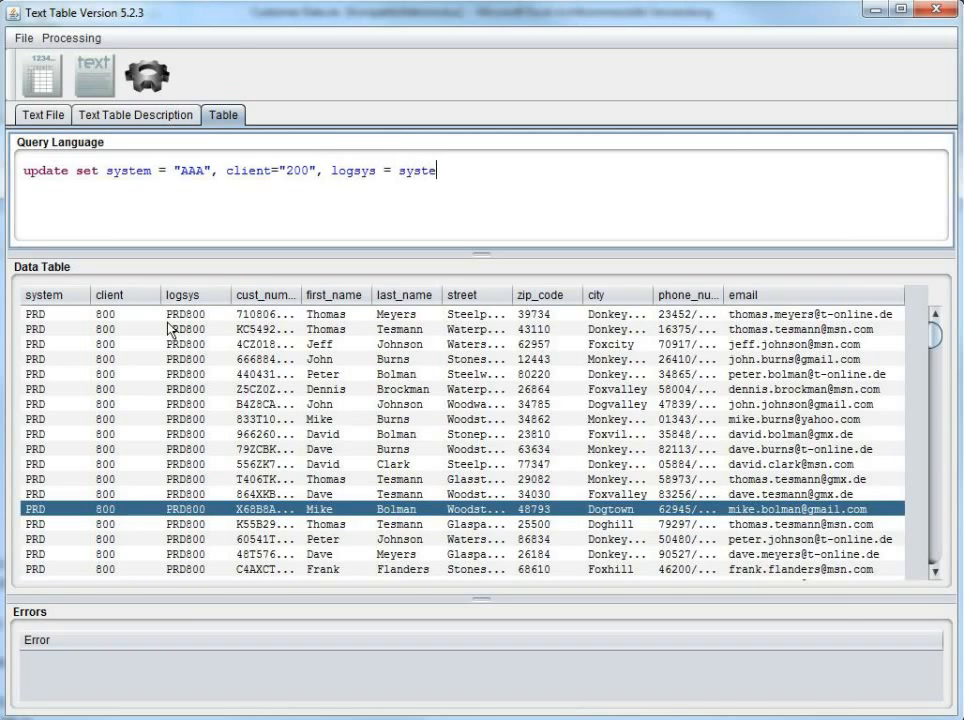
{"action": "type", "text": "m || client"}
Step: Restrict the update with where email matches ".*gmail.com" on a second line and execute the statement
{"action": "key", "text": "Return"}
{"action": "type", "text": "where "}
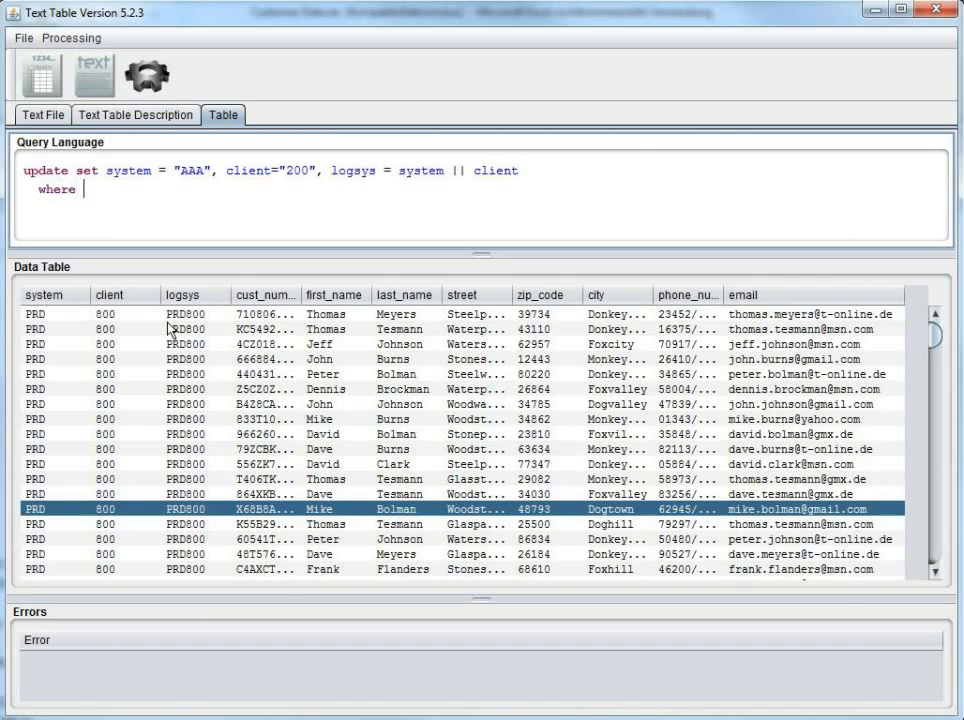
{"action": "type", "text": "email \".*gmail.com\""}
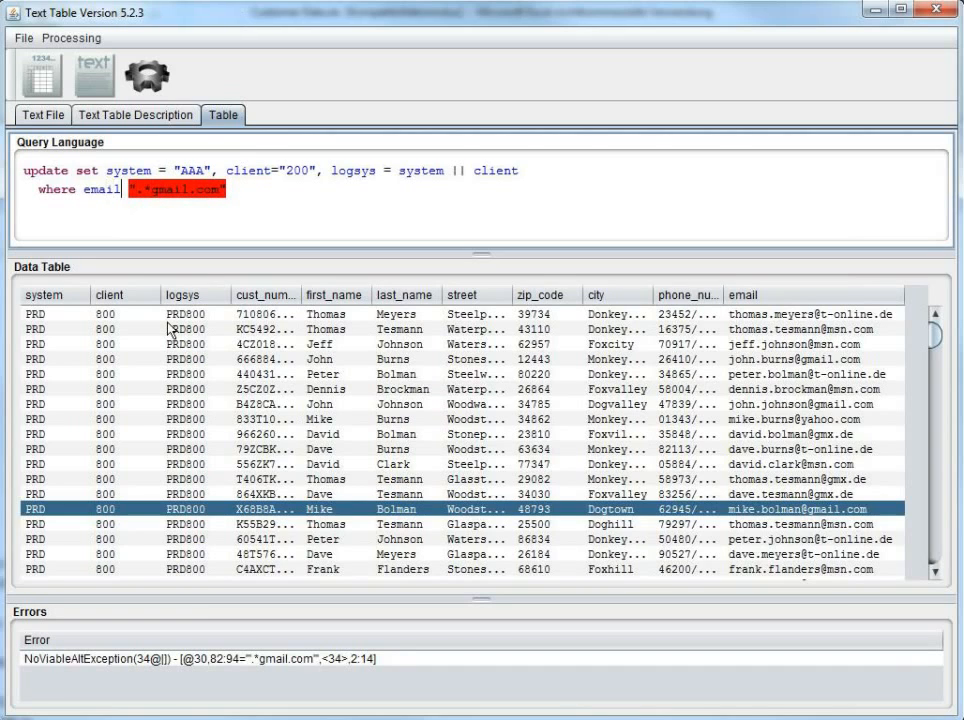
{"action": "type", "text": "mat"}
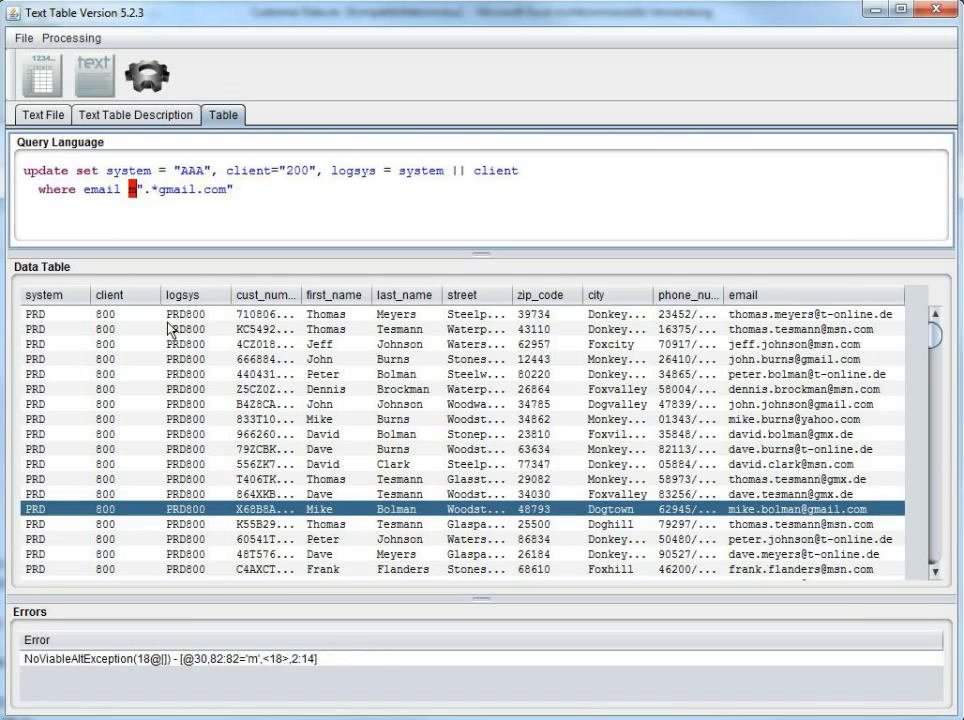
{"action": "type", "text": "ches"}
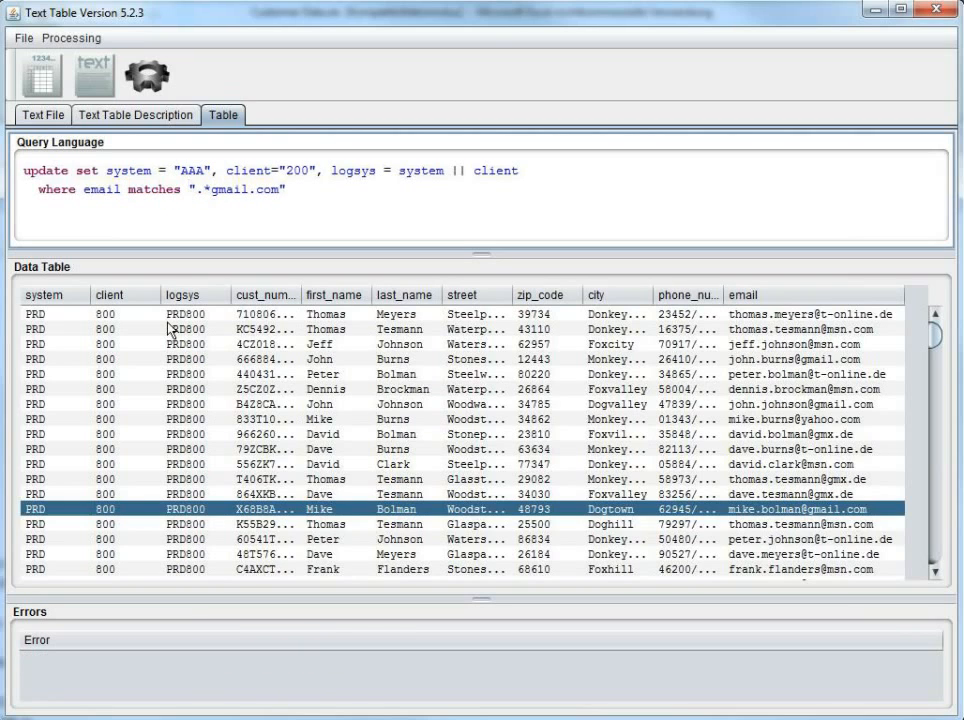
{"action": "left_click", "coordinate": [147, 74]}
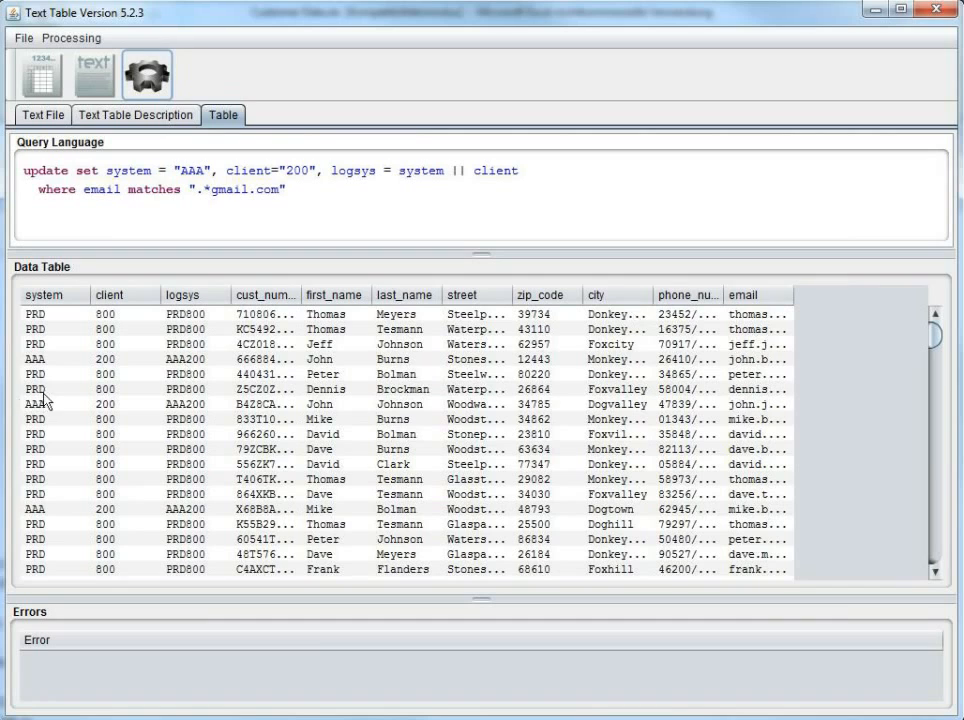
Step: Widen the email column to compare the updated rows, and convert the table back into the text file
{"action": "left_click", "coordinate": [40, 362]}
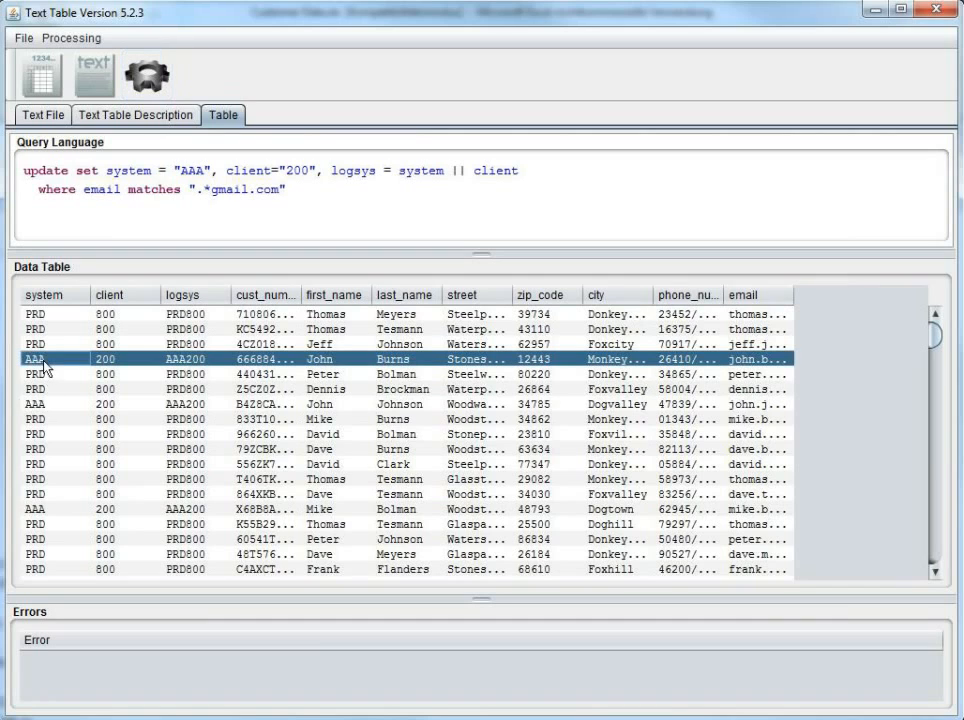
{"action": "double_click", "coordinate": [791, 303]}
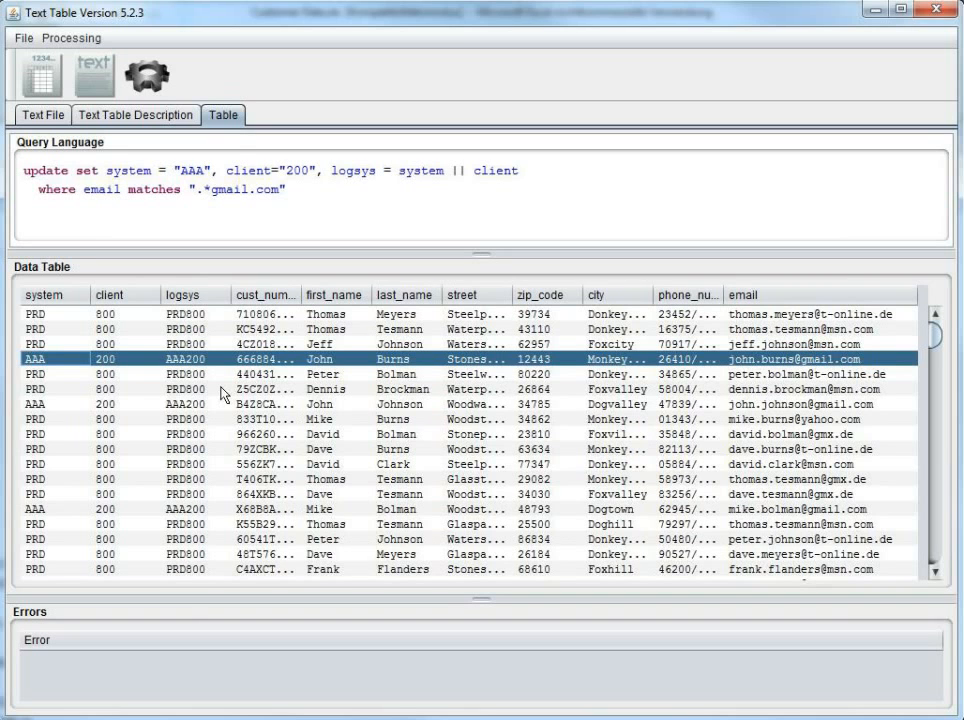
{"action": "left_click", "coordinate": [38, 114]}
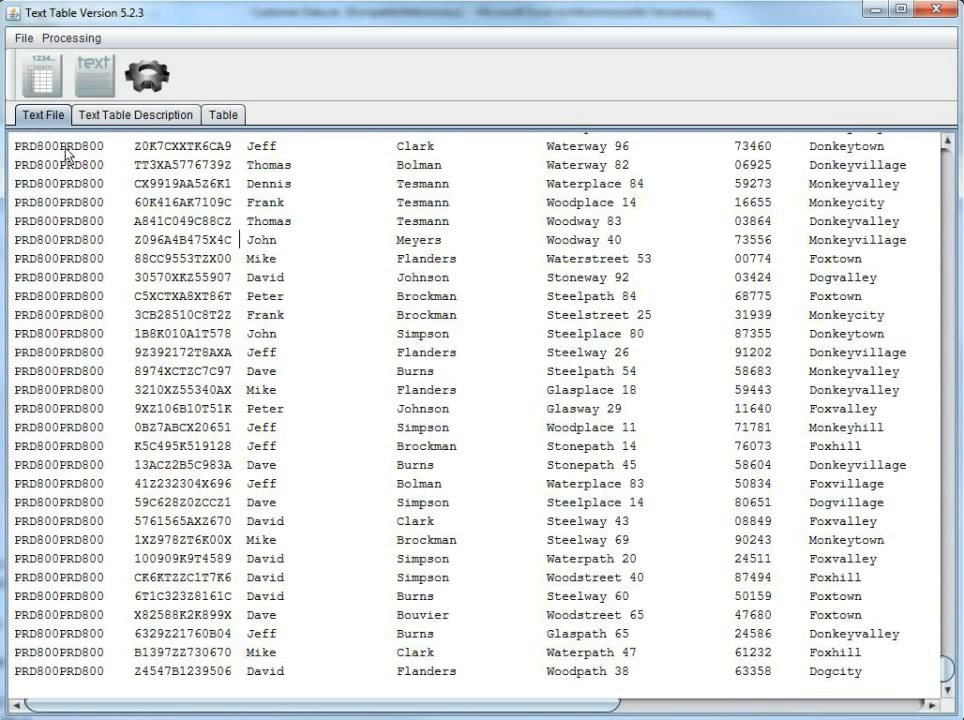
{"action": "left_click", "coordinate": [77, 39]}
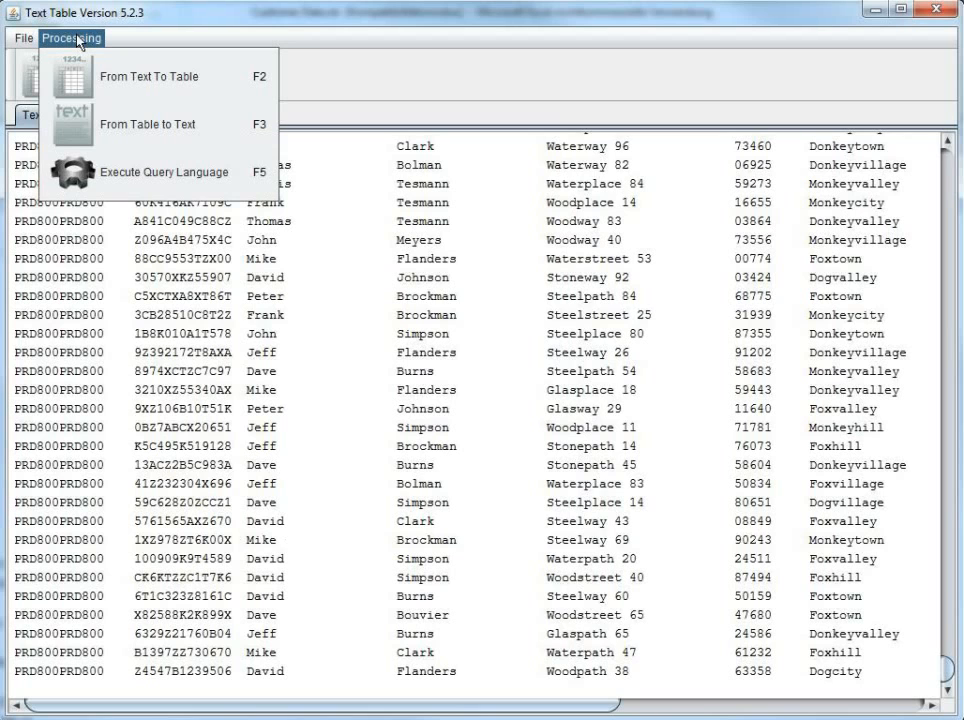
{"action": "left_click", "coordinate": [137, 140]}
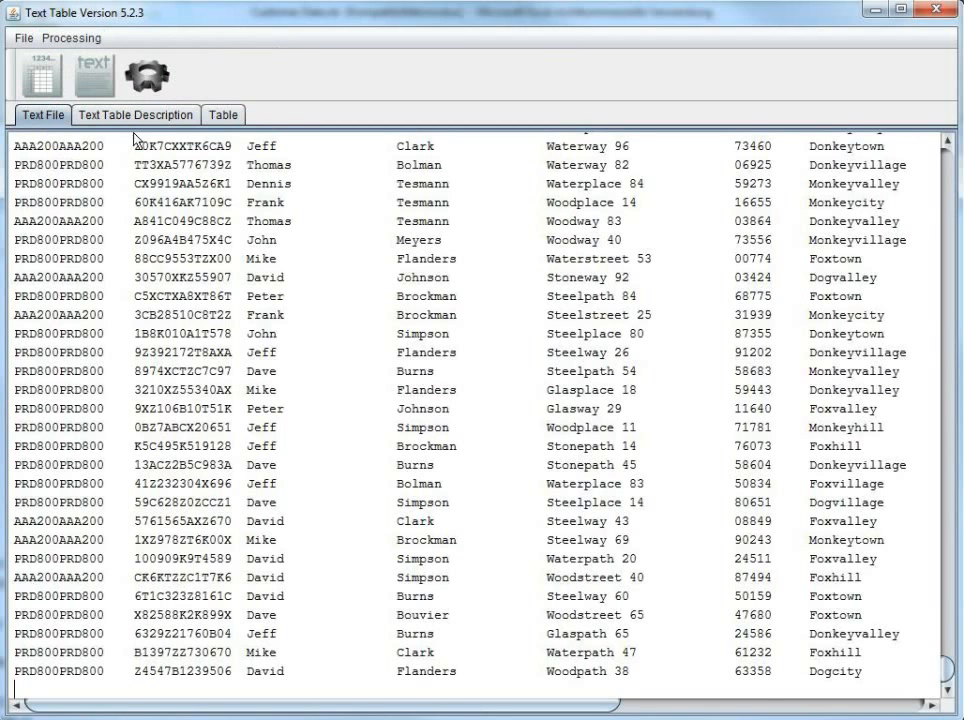
Step: Examine the regenerated text file up to its first lines and across to the email values
{"action": "scroll", "coordinate": [100, 262], "scroll_direction": "up", "scroll_amount": 4}
{"action": "scroll", "coordinate": [254, 560], "scroll_direction": "up", "scroll_amount": 10}
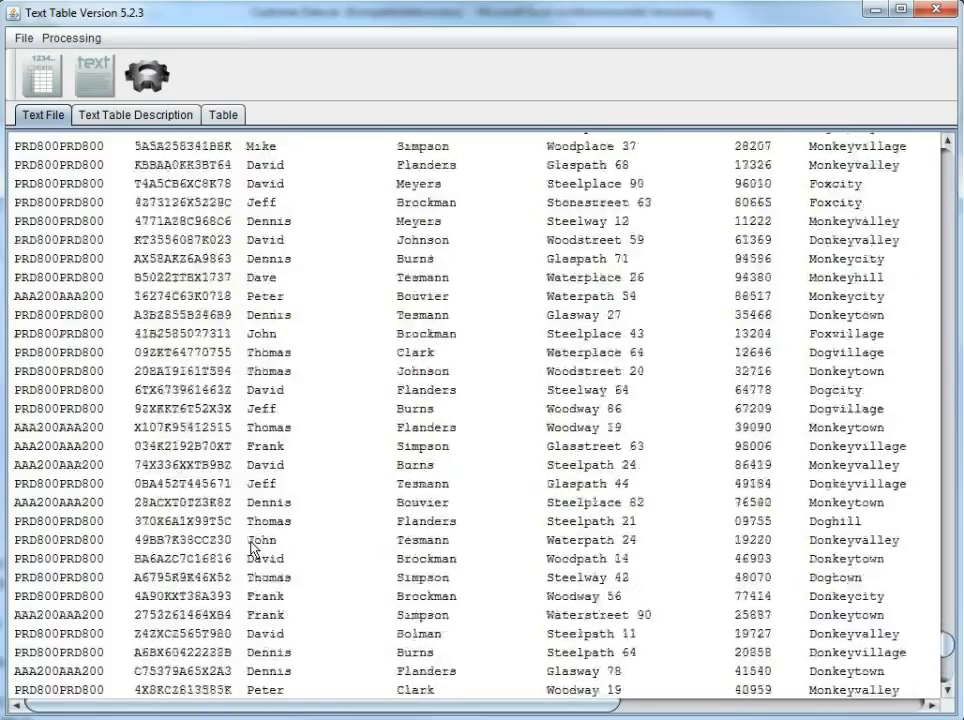
{"action": "scroll", "coordinate": [254, 570], "scroll_direction": "up", "scroll_amount": 20}
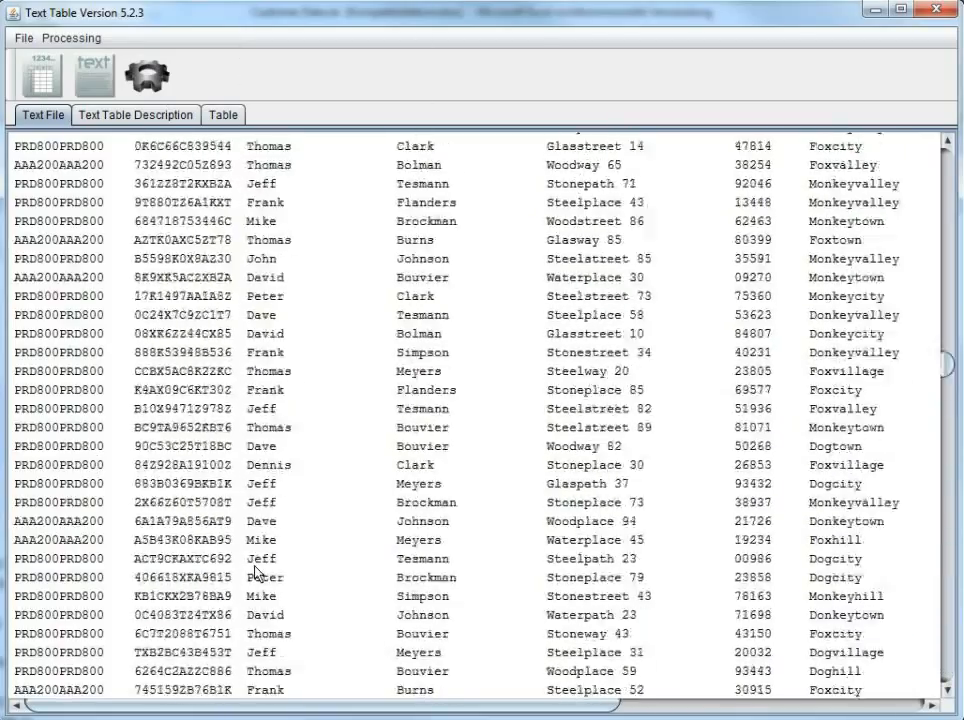
{"action": "scroll", "coordinate": [254, 570], "scroll_direction": "up", "scroll_amount": 5}
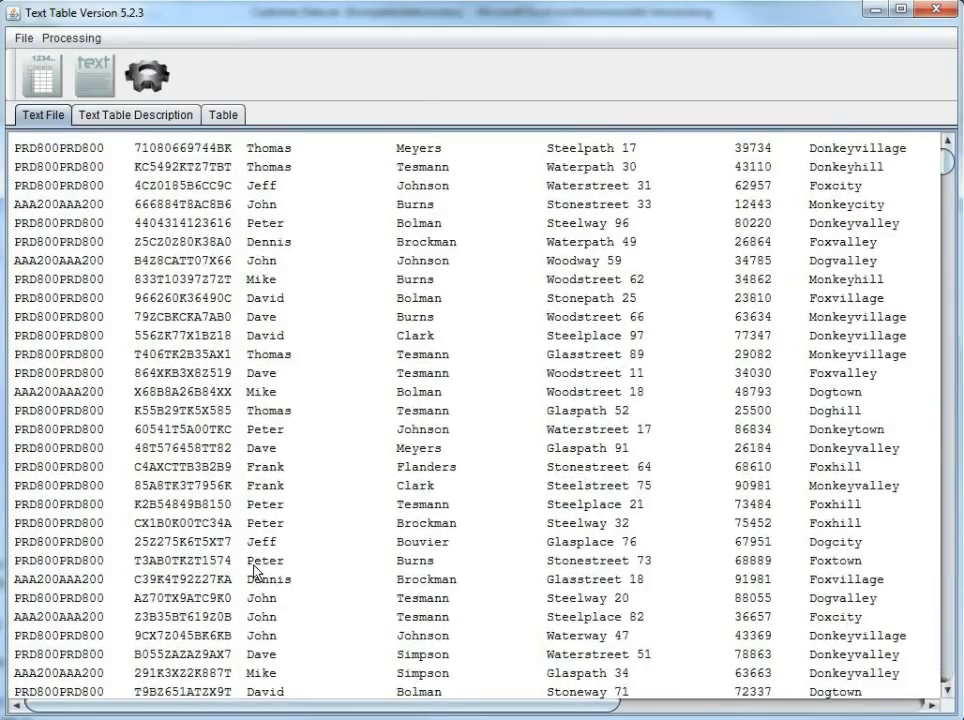
{"action": "left_click", "coordinate": [656, 710]}
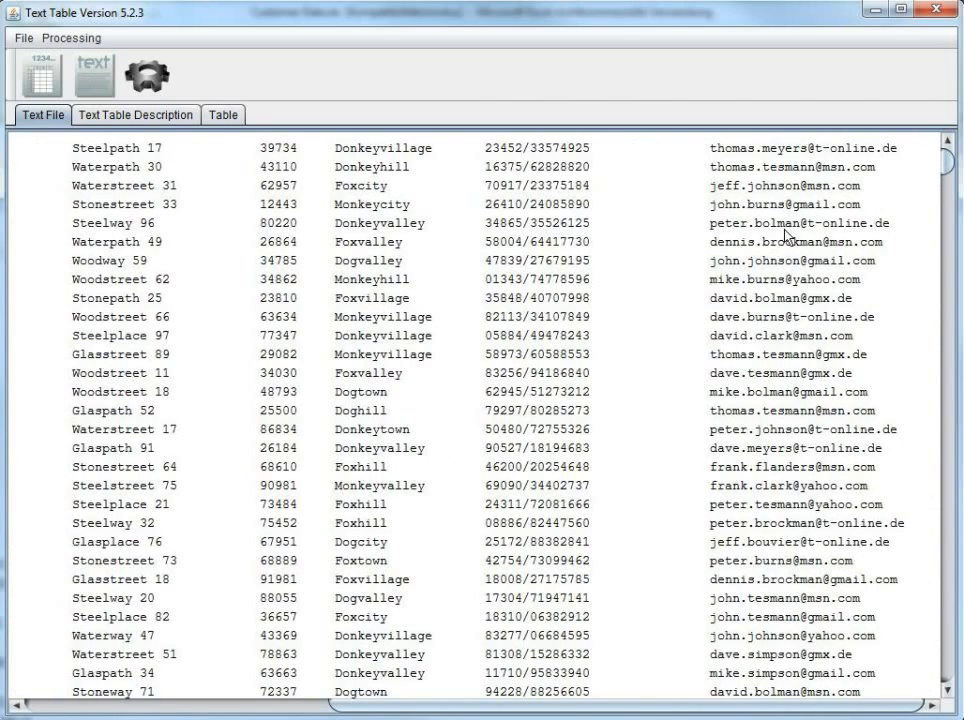
Step: Return to the table, replace the query with delete where system = "PRD", execute it and check the remaining rows
{"action": "left_click", "coordinate": [223, 115]}
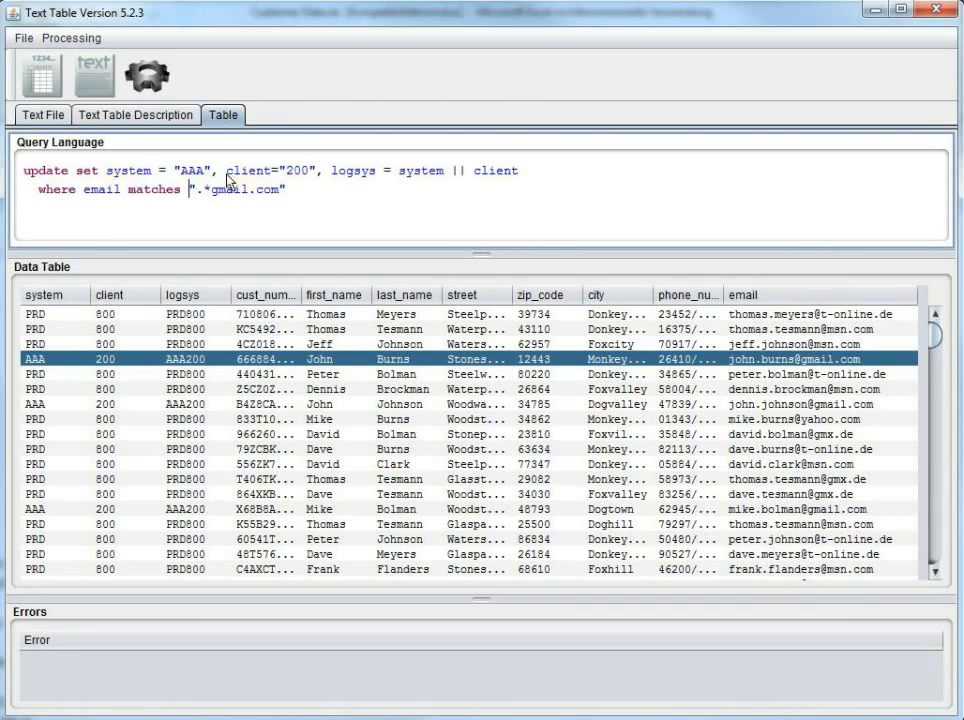
{"action": "left_click_drag", "start_coordinate": [314, 195], "coordinate": [2, 175]}
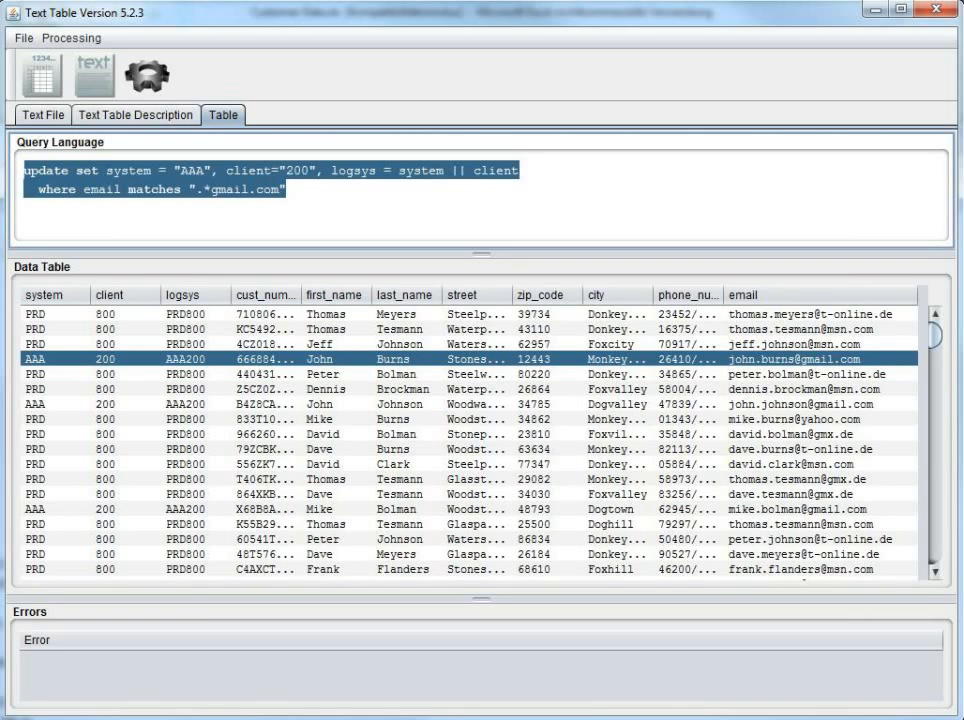
{"action": "type", "text": "delete "}
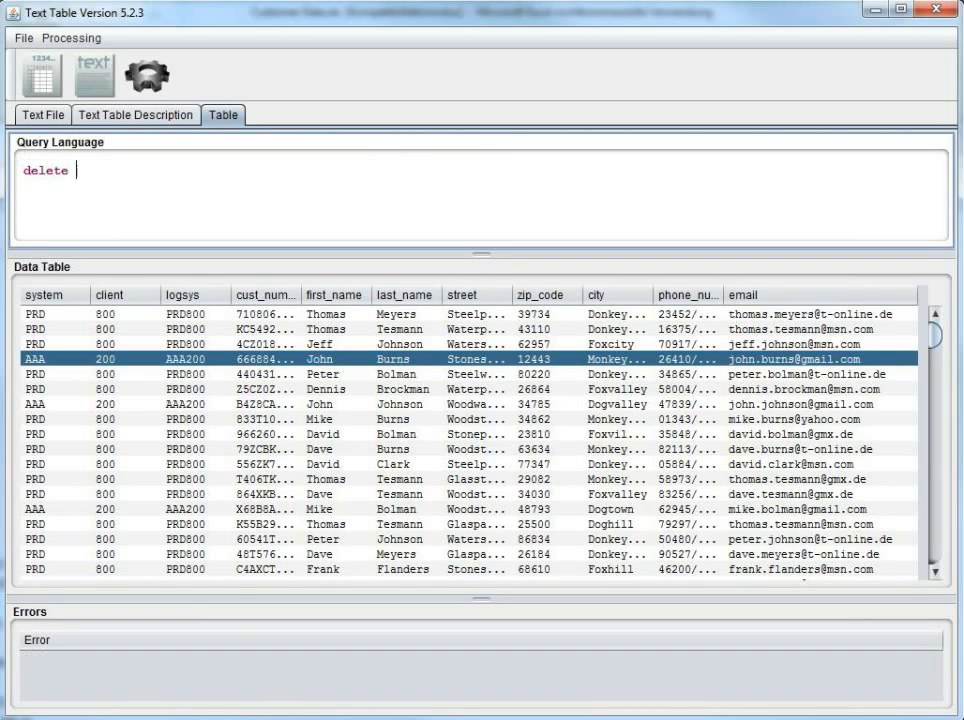
{"action": "type", "text": "where system = \"PRD\""}
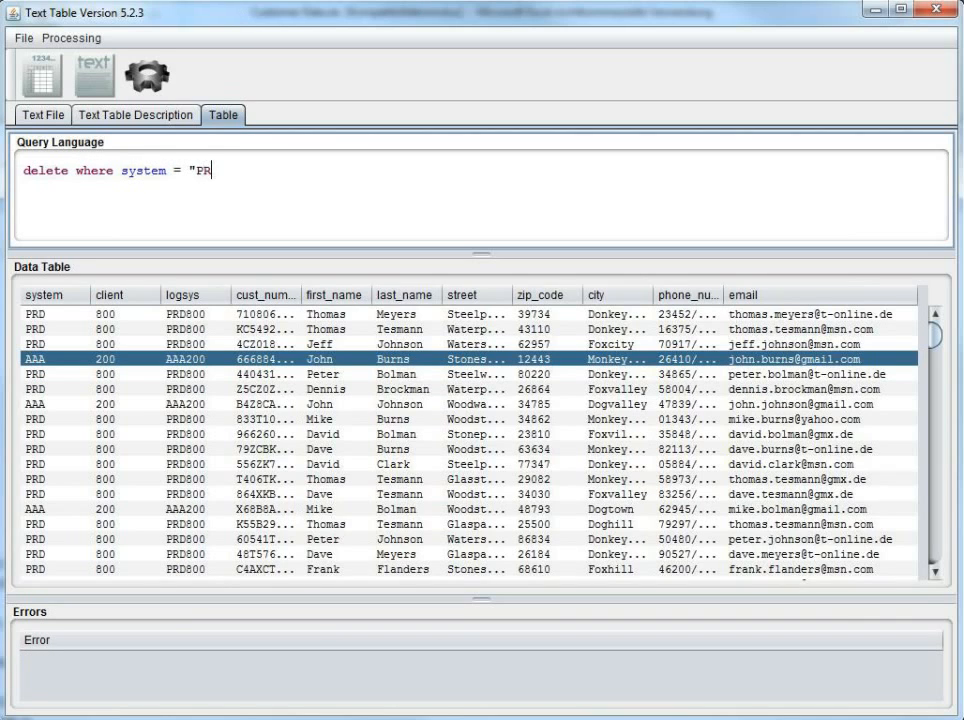
{"action": "left_click", "coordinate": [146, 74]}
{"action": "left_click", "coordinate": [168, 390]}
{"action": "scroll", "coordinate": [168, 393], "scroll_direction": "down", "scroll_amount": 15}
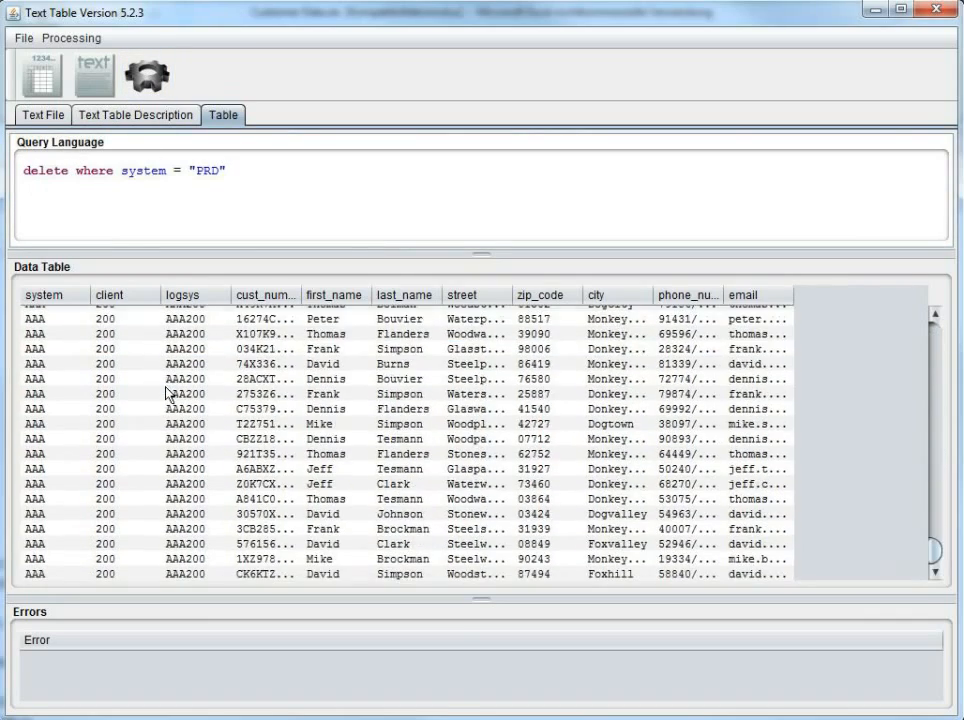
{"action": "scroll", "coordinate": [170, 395], "scroll_direction": "up", "scroll_amount": 15}
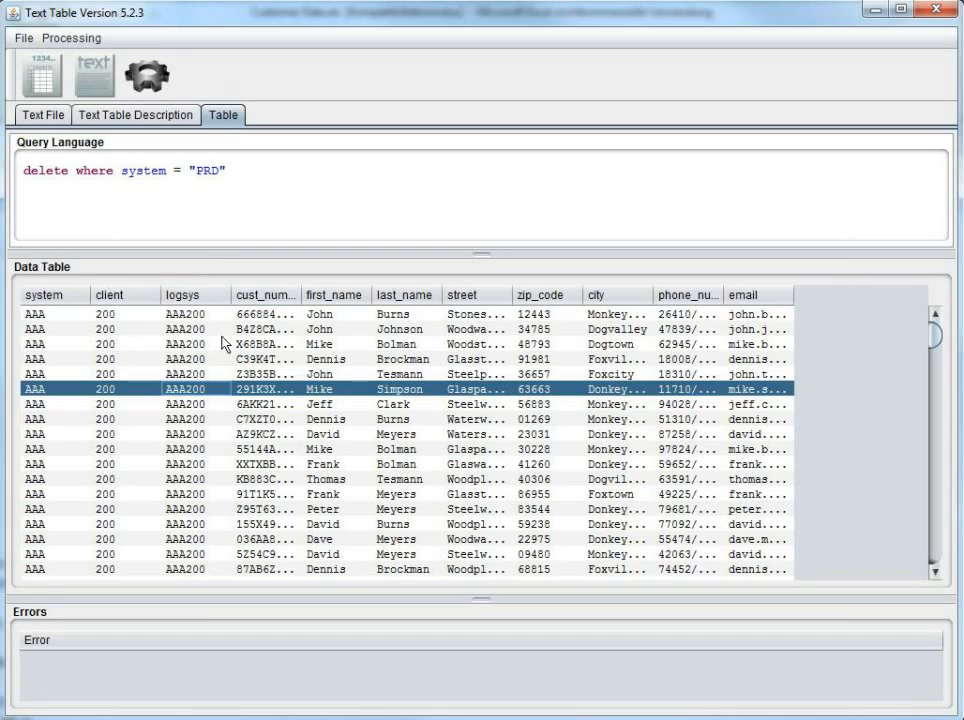
Step: Convert the reduced table back into the text file and look through its lines from end to start
{"action": "left_click", "coordinate": [43, 114]}
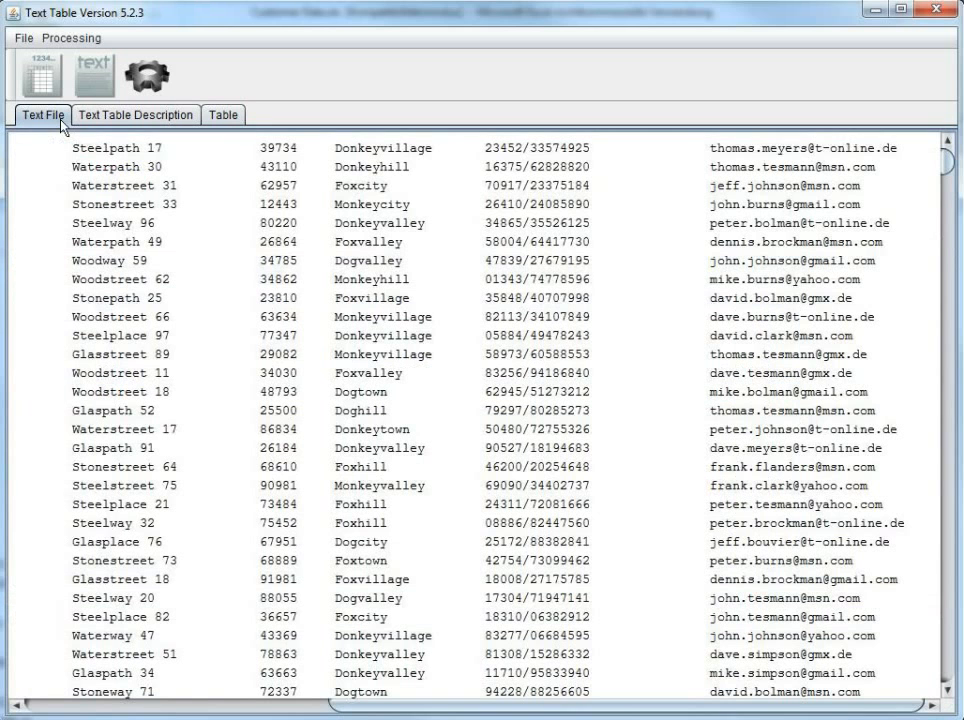
{"action": "left_click_drag", "start_coordinate": [348, 697], "coordinate": [45, 697]}
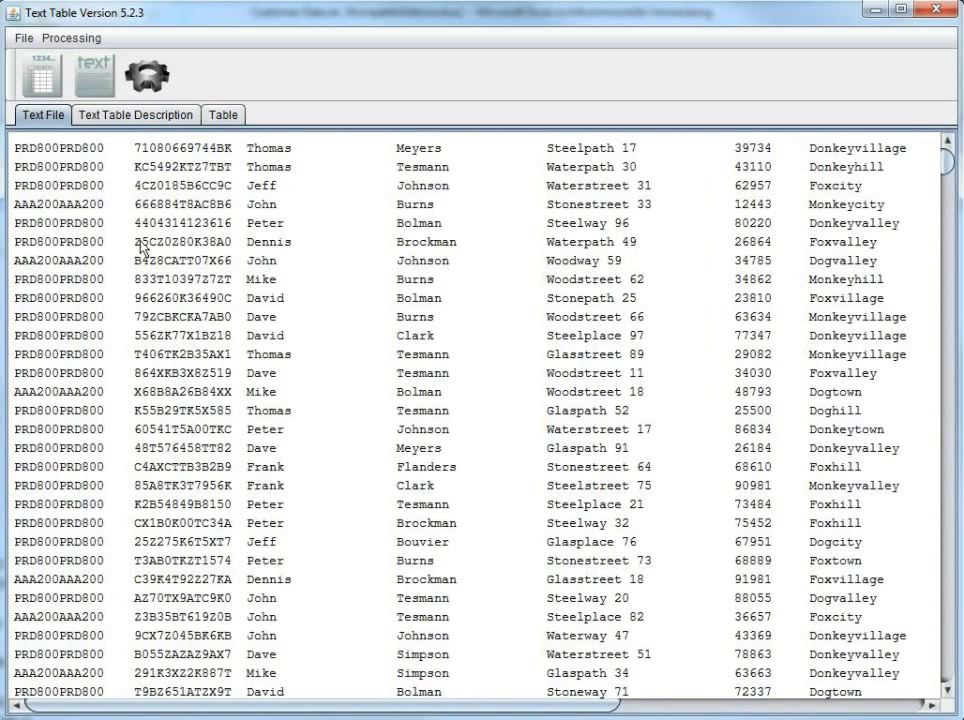
{"action": "left_click", "coordinate": [62, 38]}
{"action": "left_click", "coordinate": [101, 130]}
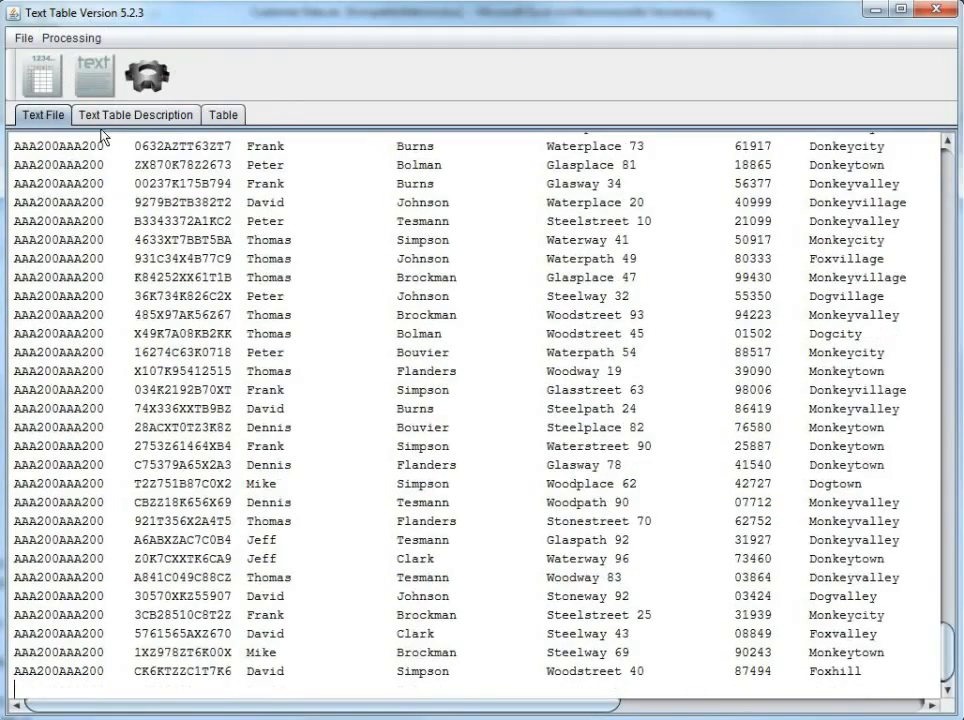
{"action": "scroll", "coordinate": [91, 527], "scroll_direction": "down", "scroll_amount": 15}
{"action": "scroll", "coordinate": [91, 527], "scroll_direction": "up", "scroll_amount": 15}
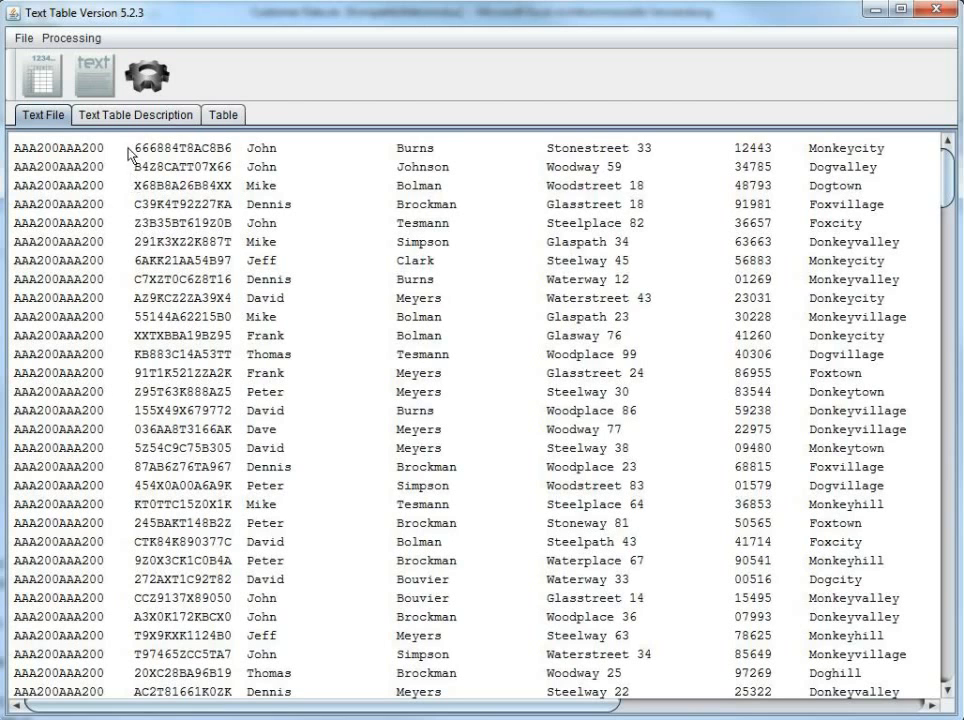
Step: Review the structure description once more and return to the data table
{"action": "left_click", "coordinate": [187, 116]}
{"action": "left_click", "coordinate": [238, 118]}
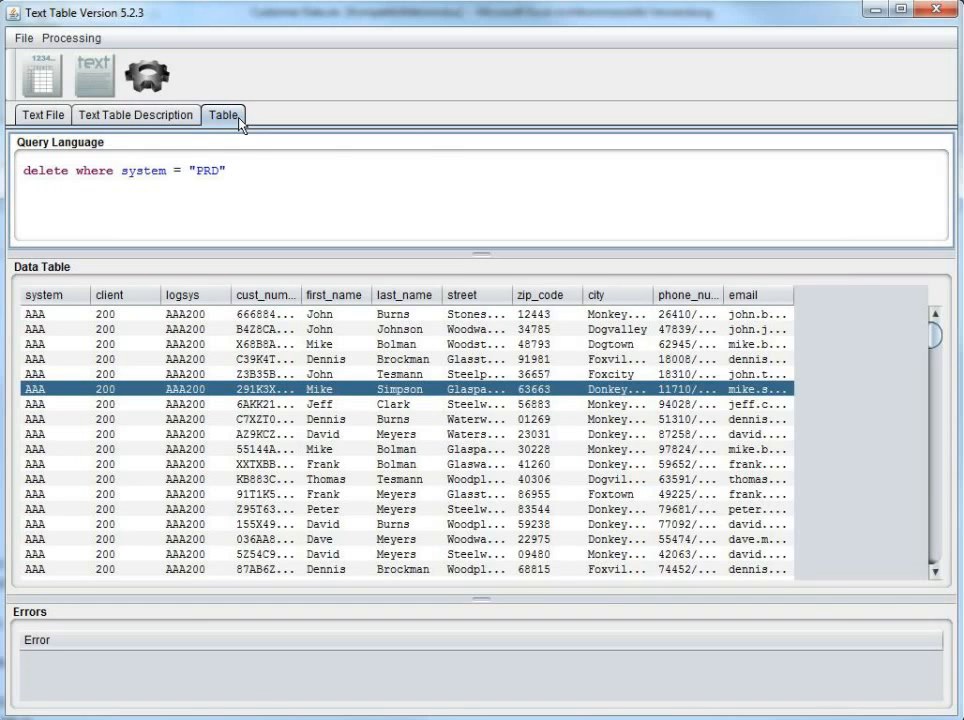
{"action": "left_click", "coordinate": [168, 114]}
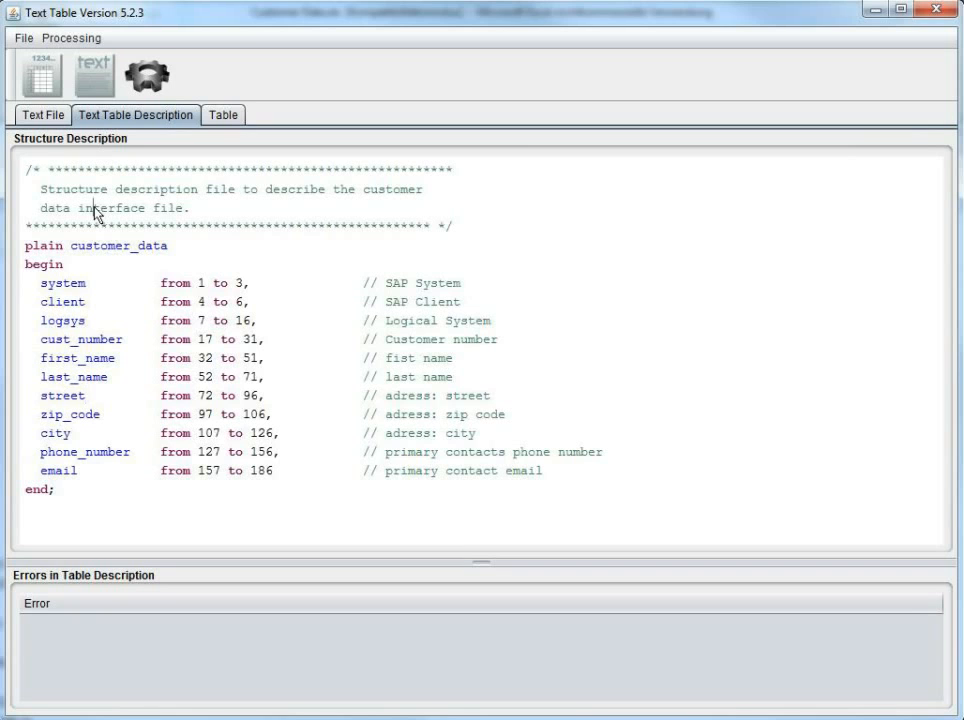
{"action": "left_click", "coordinate": [240, 119]}
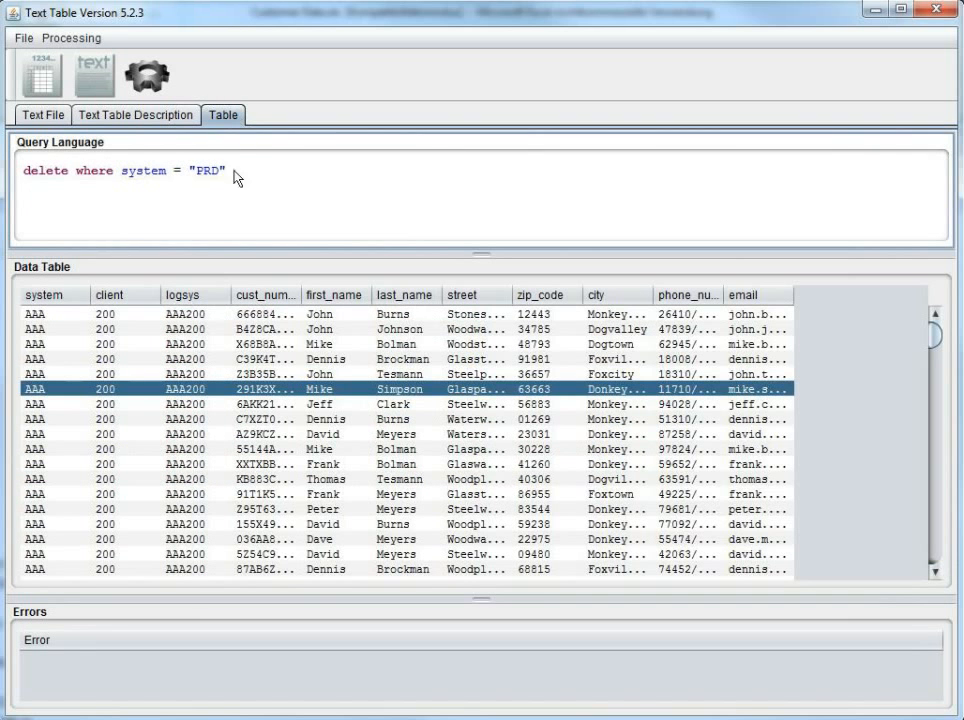